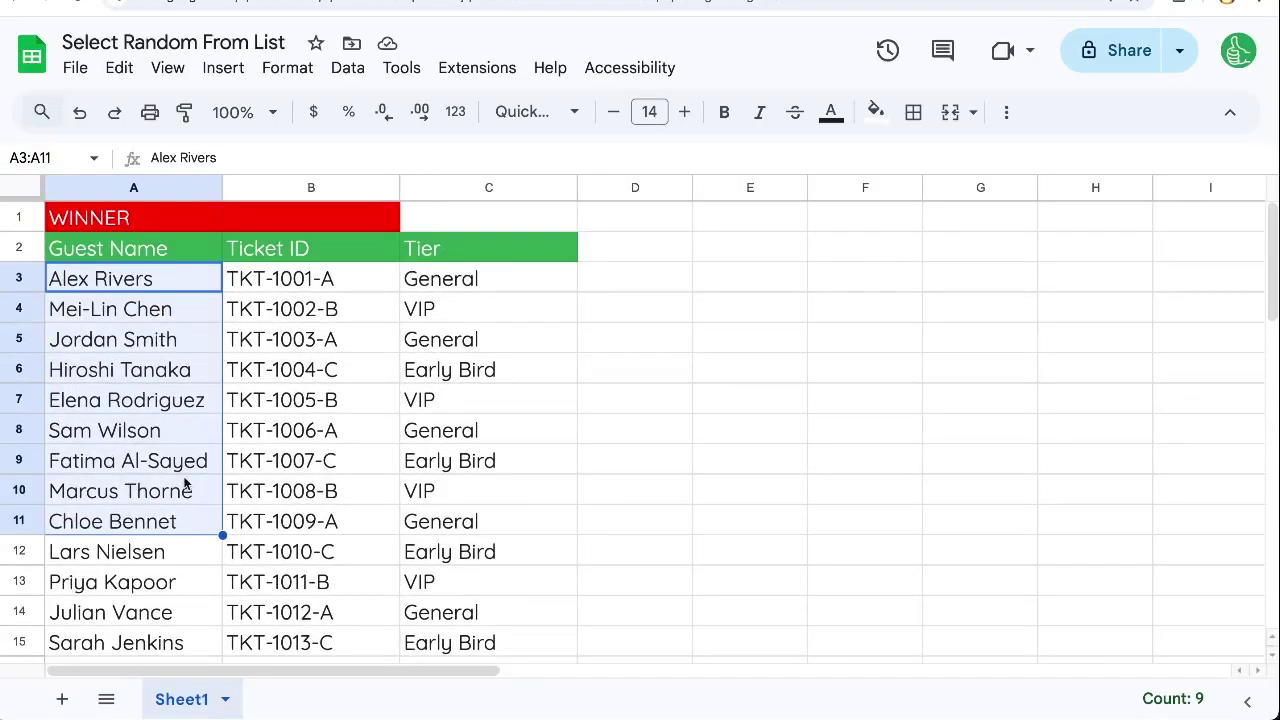
left_click(184, 308)
left_click_drag(277, 283, 310, 582)
left_click_drag(425, 310, 432, 370)
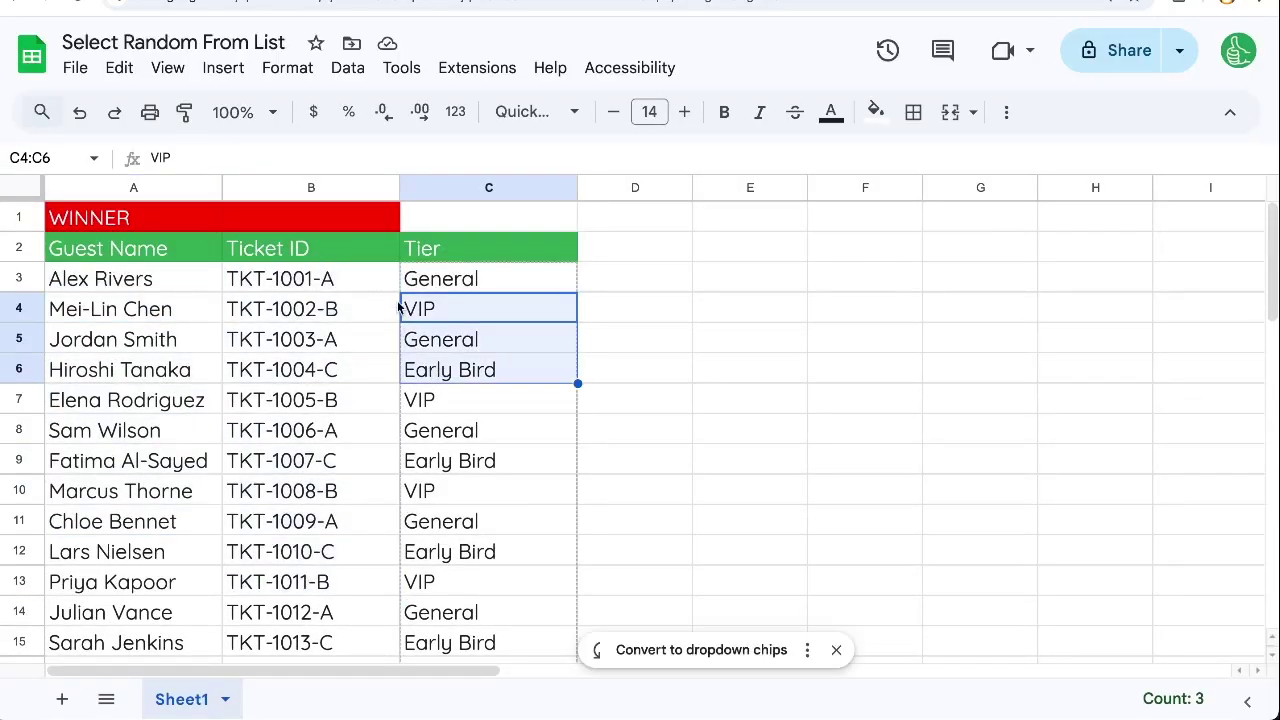
left_click(206, 287)
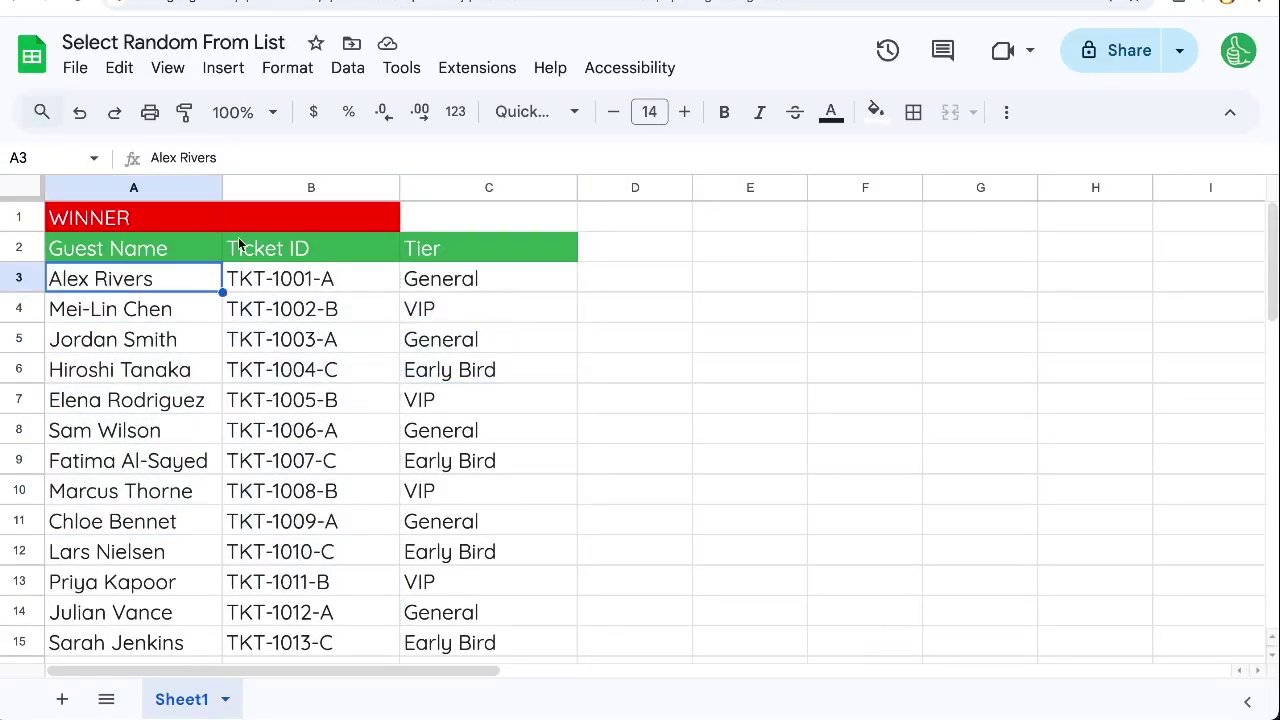
Enter the formula =RANDBETWEEN(1,52) in cell B1 next to WINNER, using the list's last row as the high value.
left_click(262, 226)
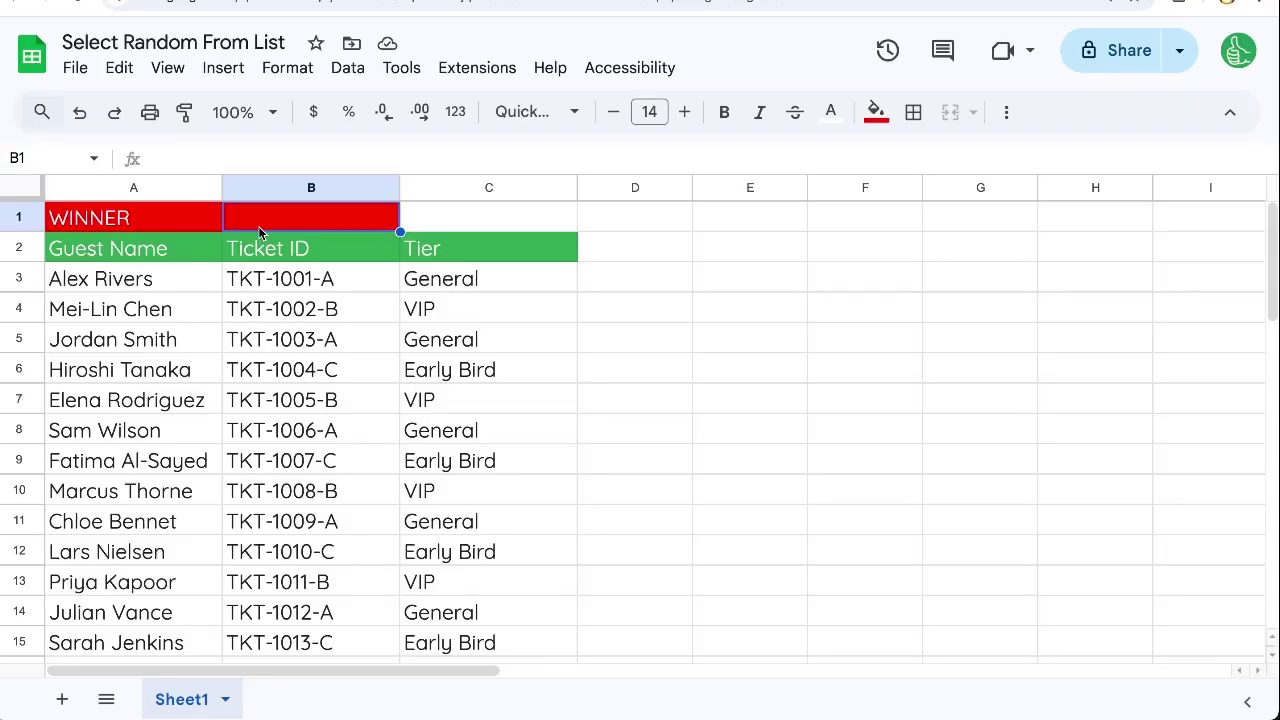
type("=RAND")
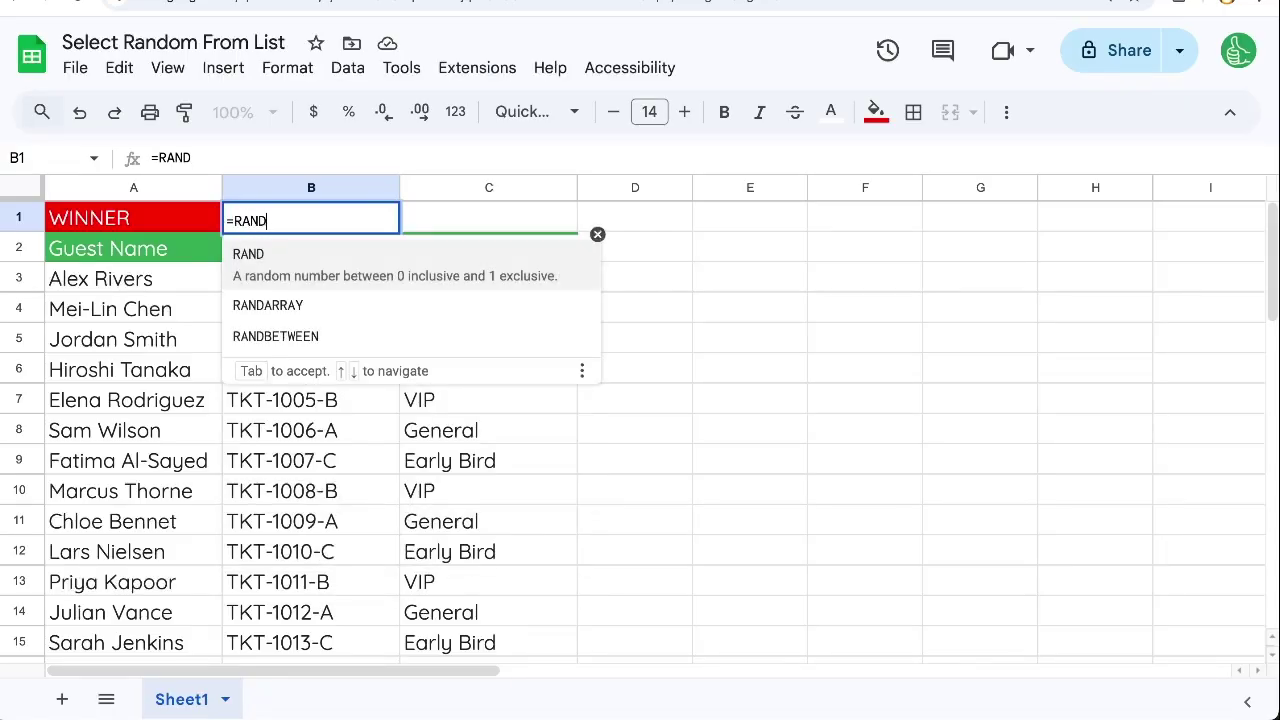
type("B")
left_click(370, 258)
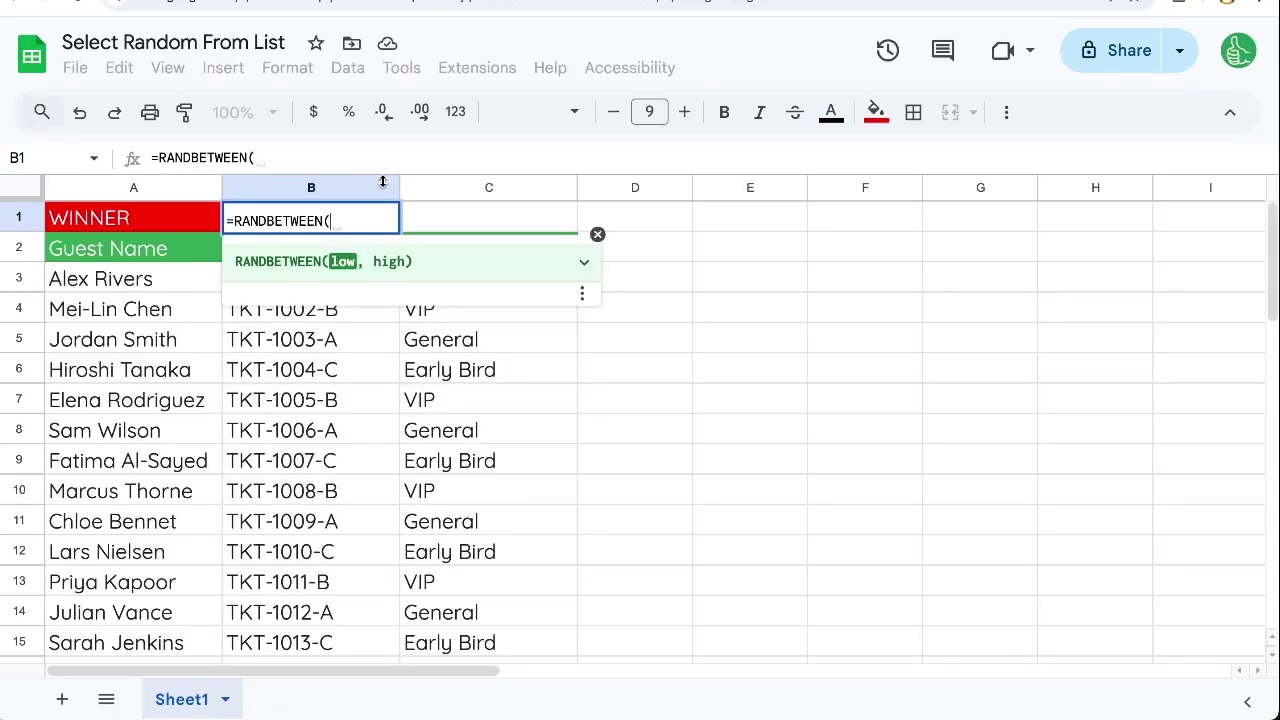
left_click(580, 261)
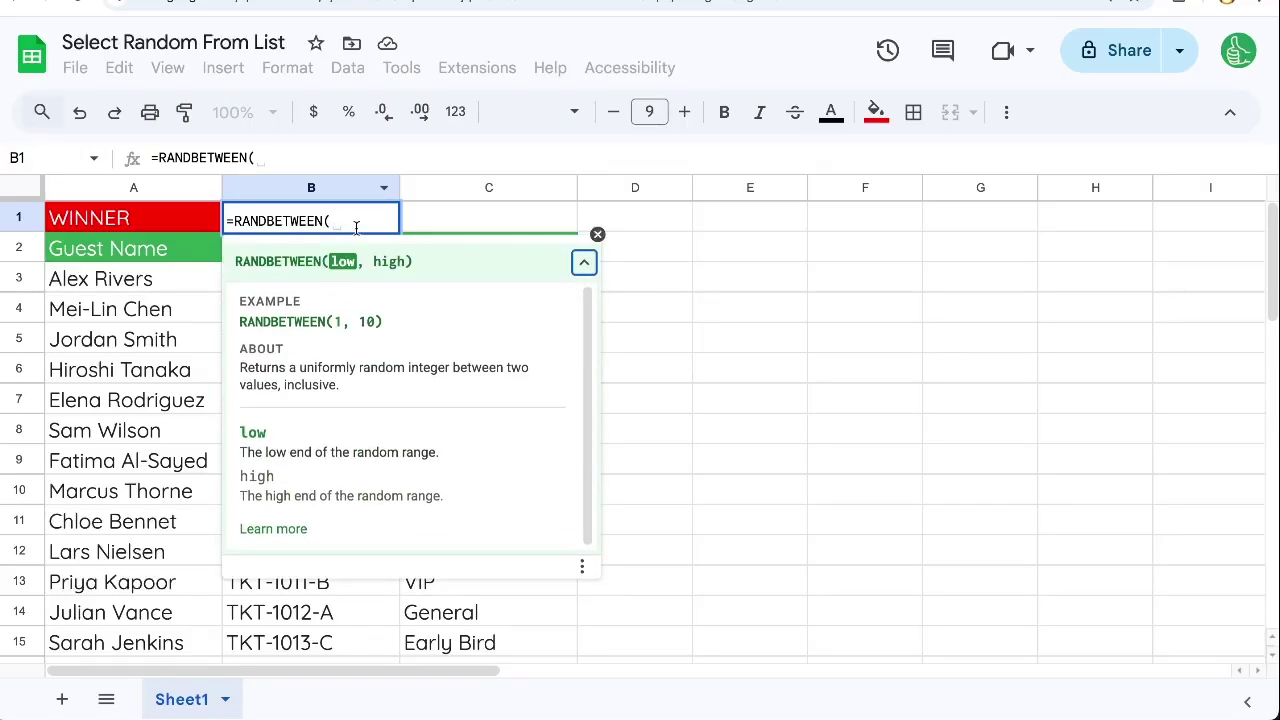
type("1,")
scroll(100, 320, "down", 1)
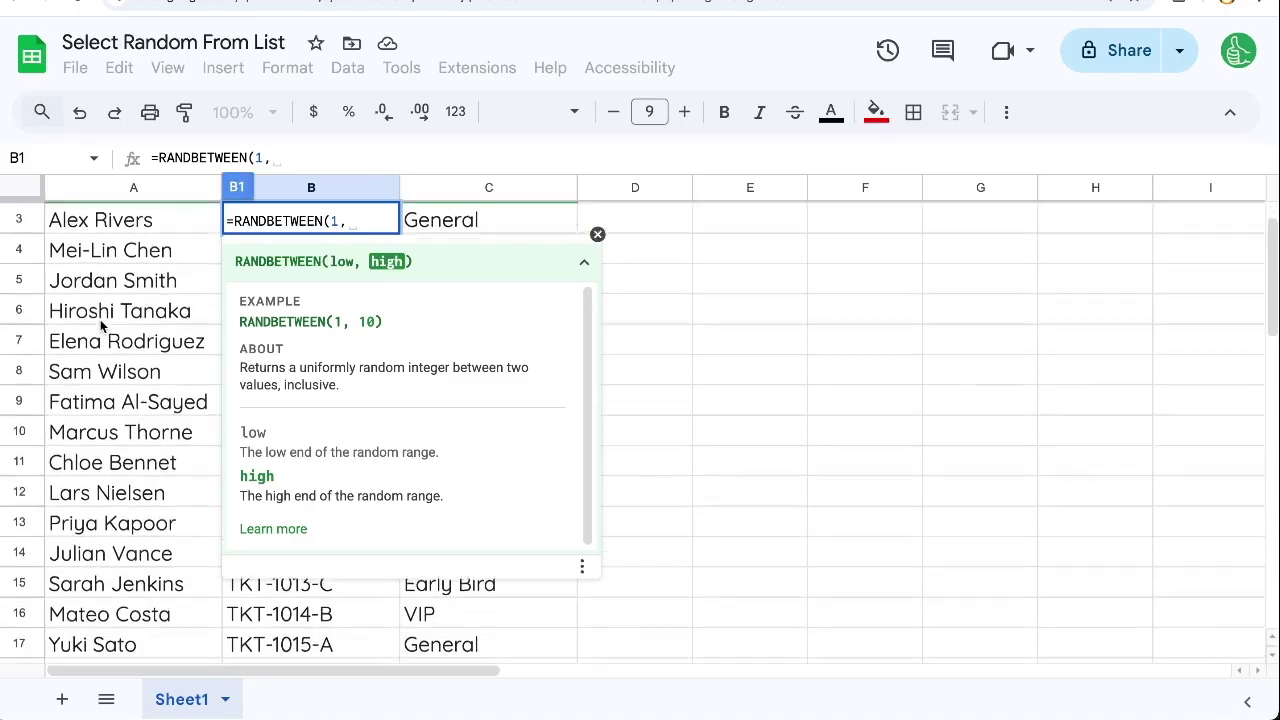
scroll(100, 319, "down", 9)
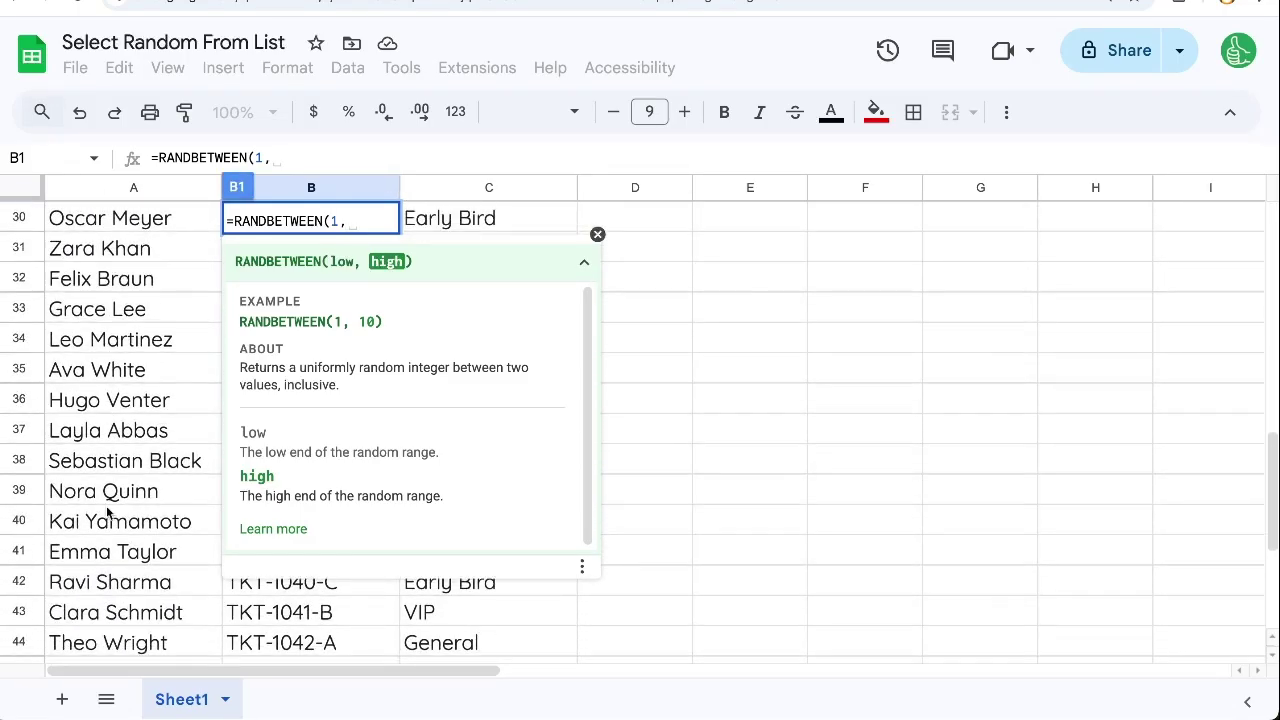
scroll(108, 512, "down", 3)
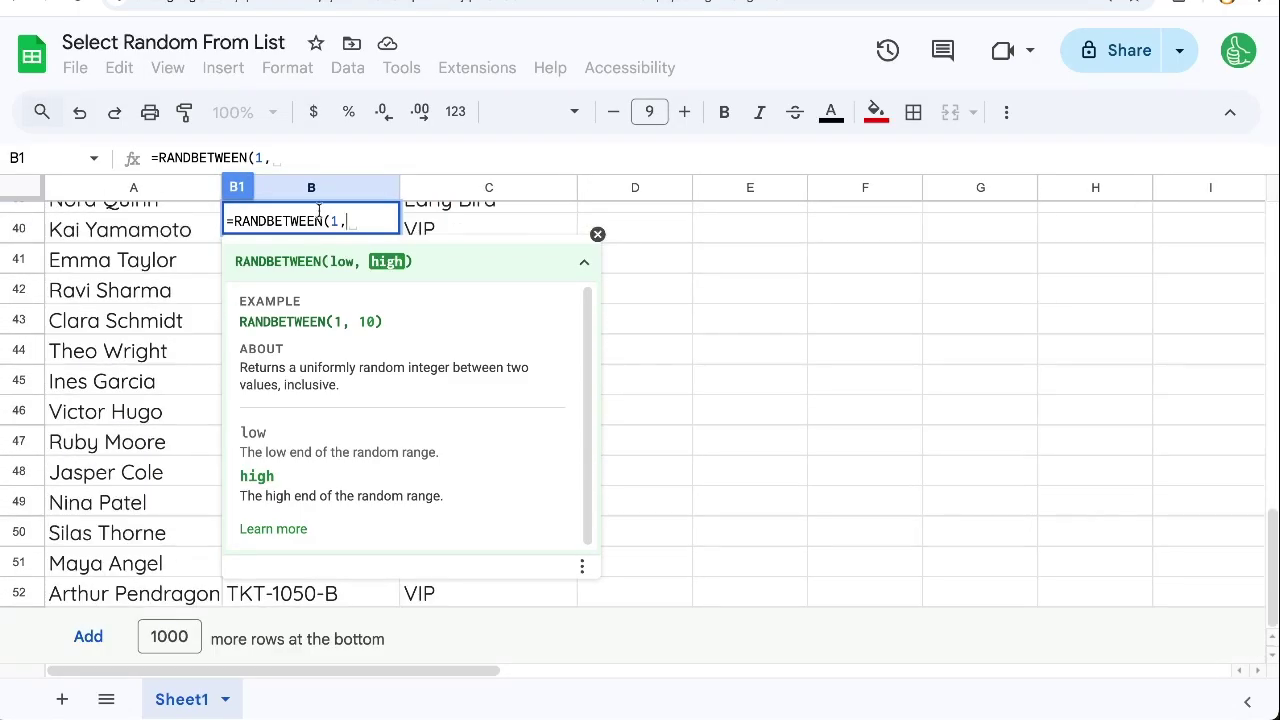
type("52)")
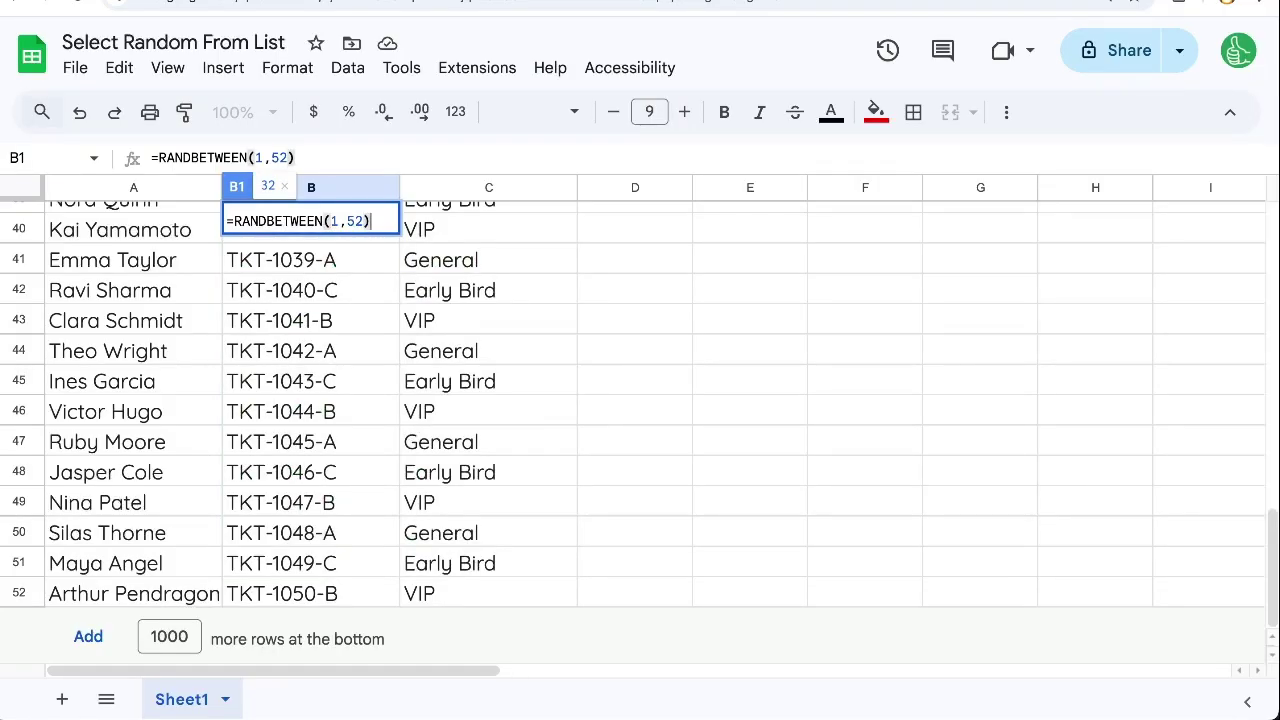
key("Return")
key("Up")
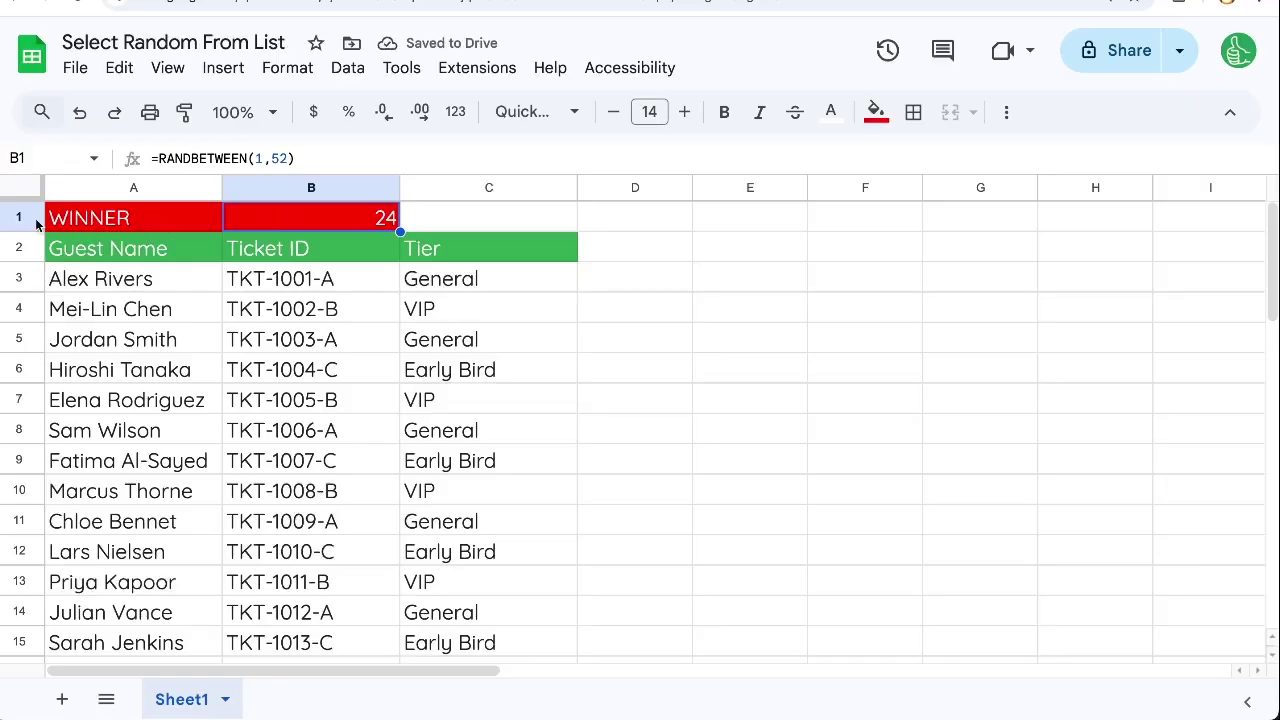
Set the low value of the RANDBETWEEN formula in B1 to 3, the first row of guest names.
left_click_drag(92, 228, 94, 500)
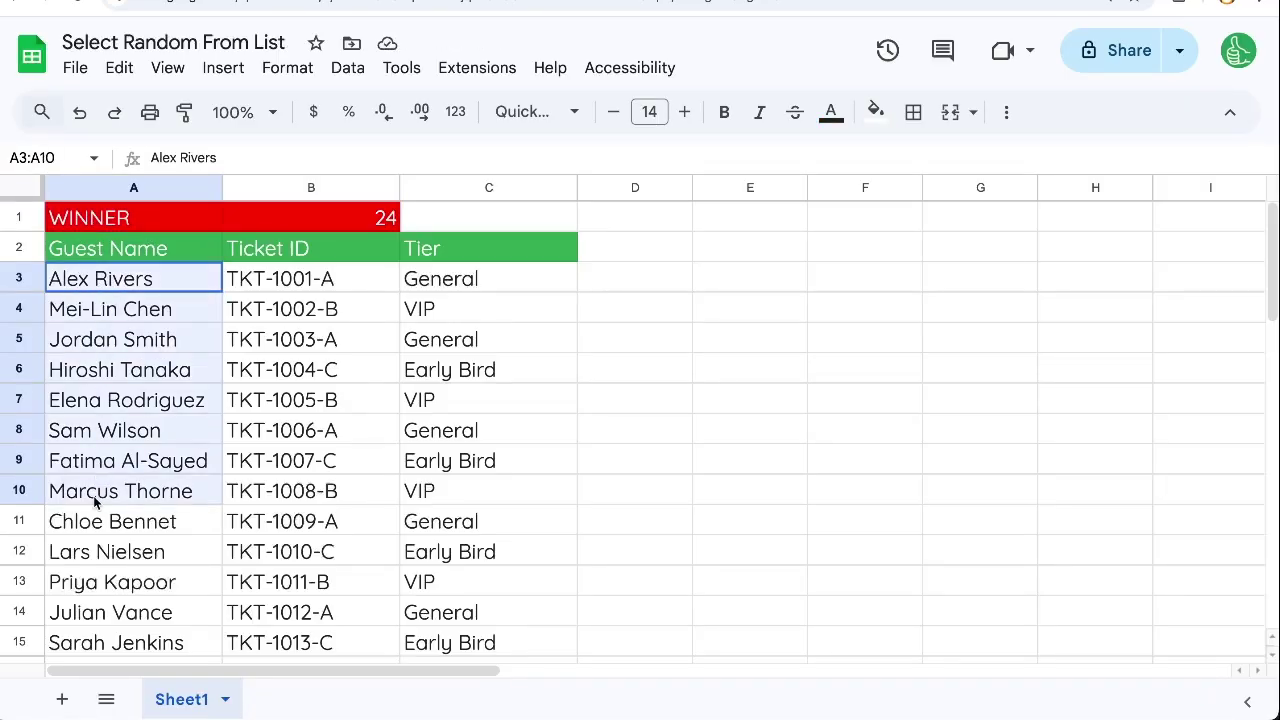
scroll(127, 534, "down", 5)
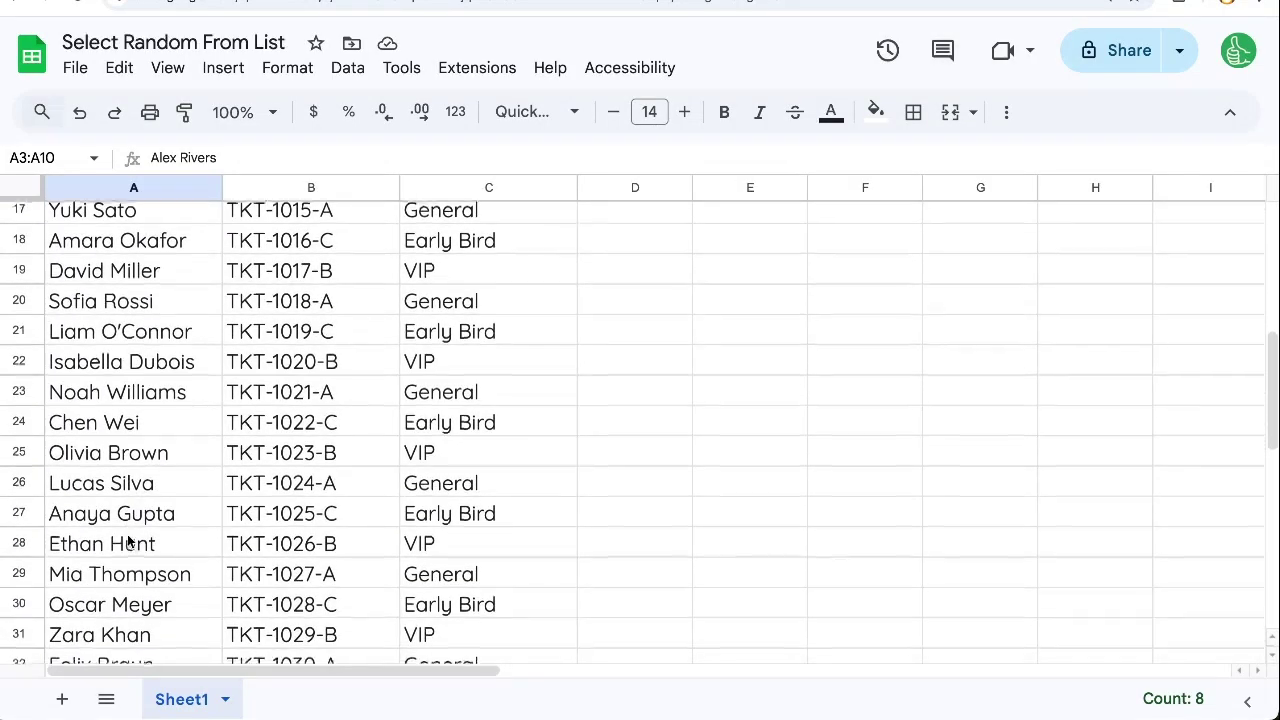
scroll(128, 541, "up", 5)
double_click(352, 215)
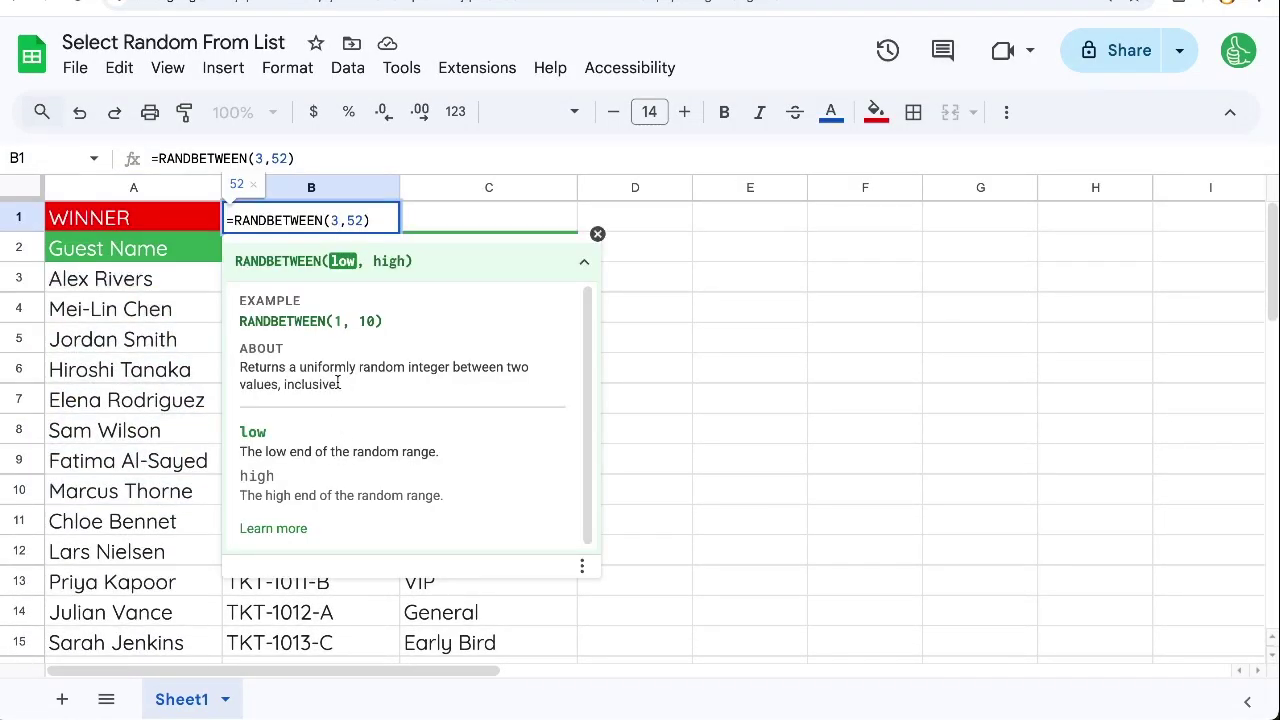
left_click_drag(339, 384, 240, 373)
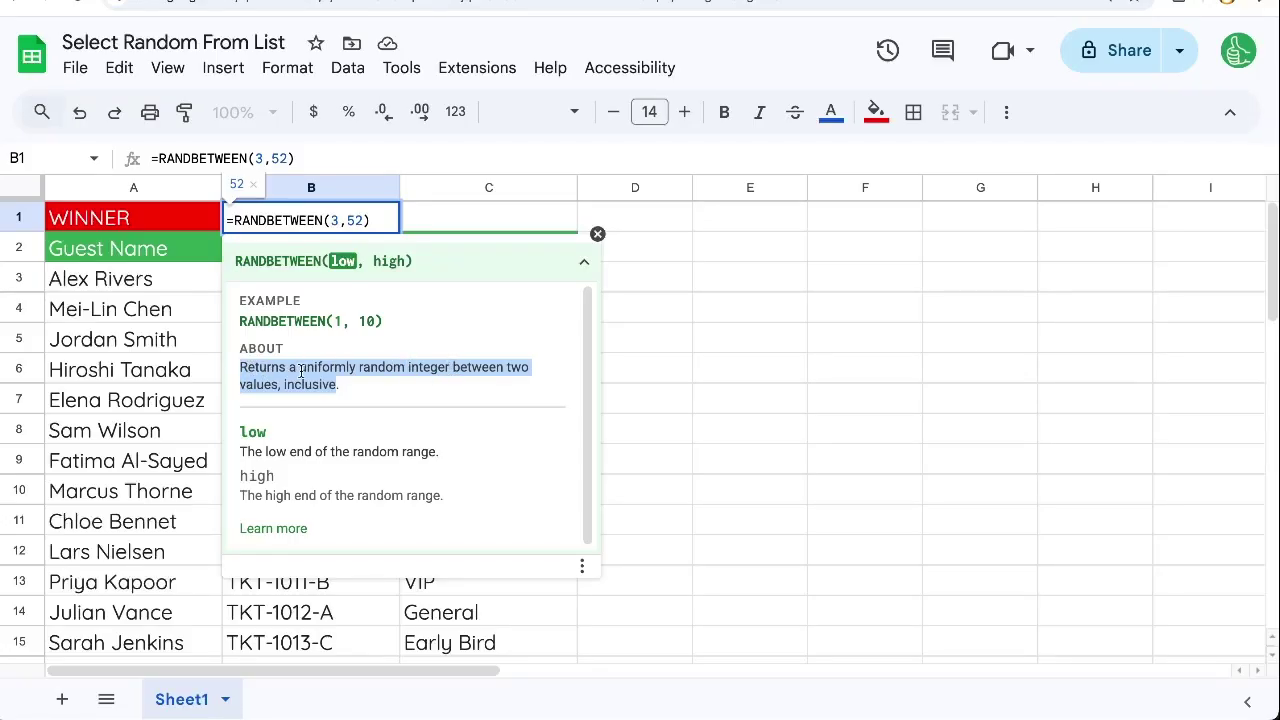
left_click(327, 374)
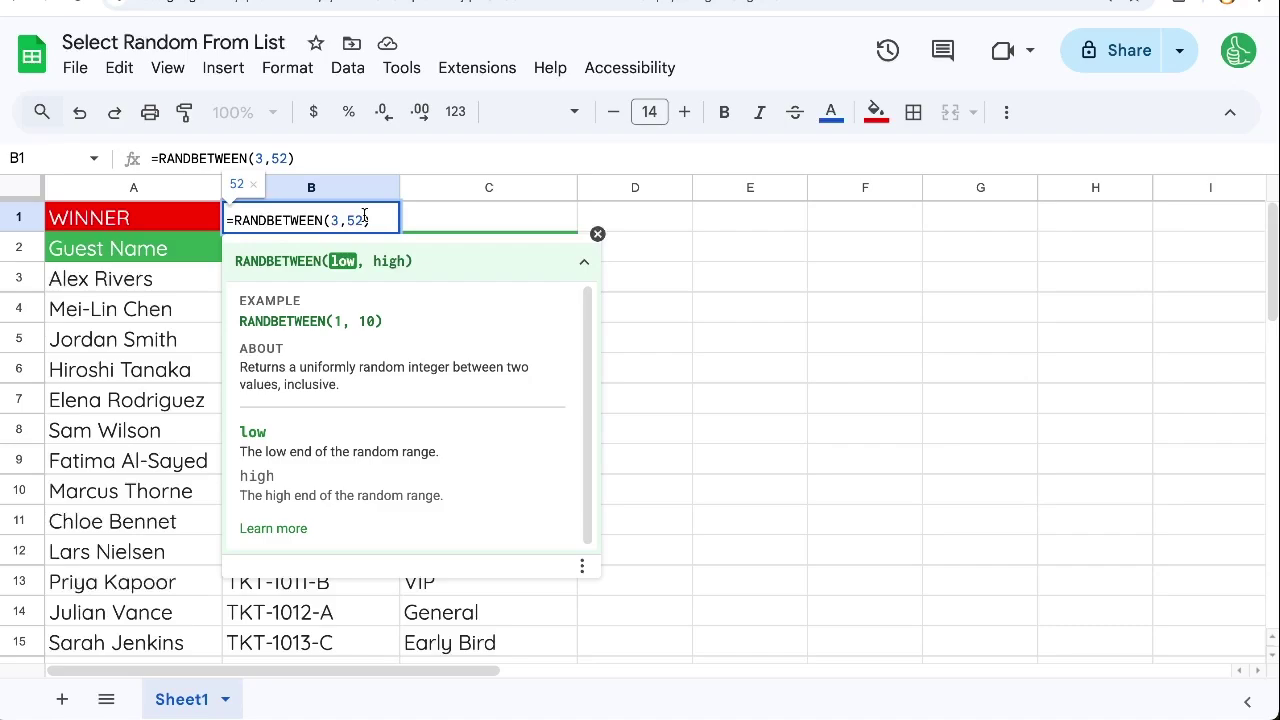
left_click(584, 261)
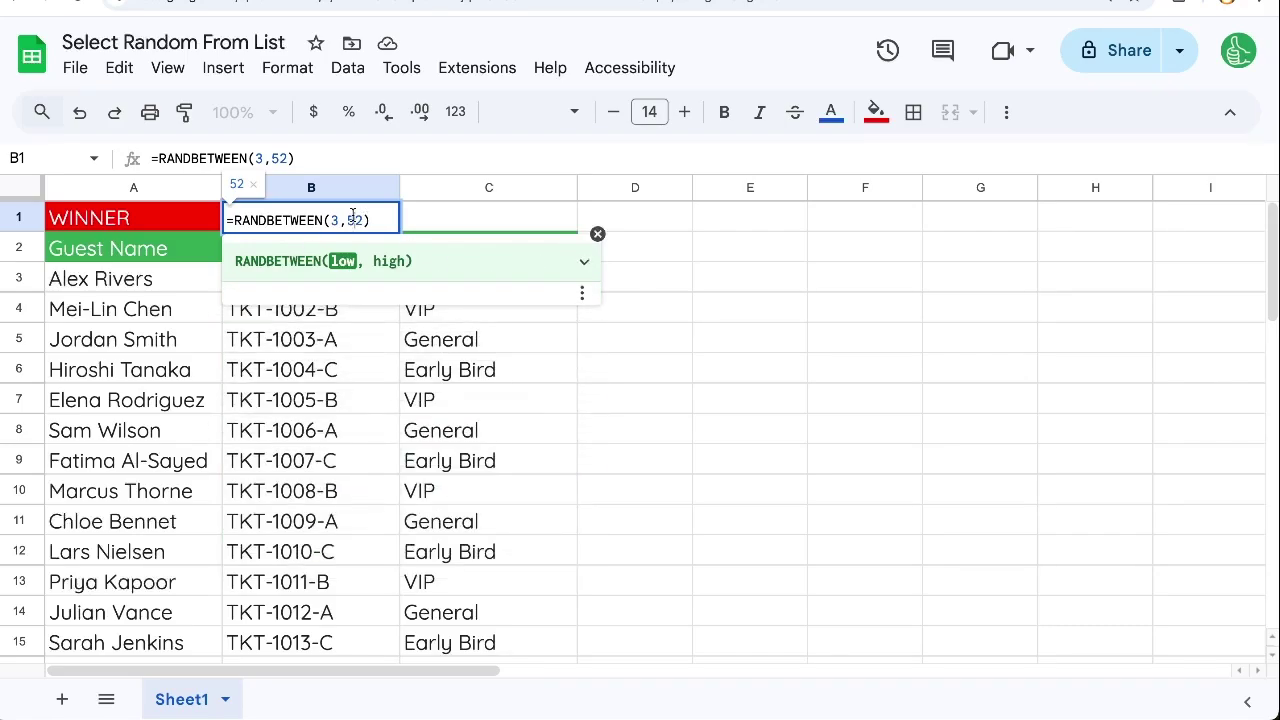
key("Return")
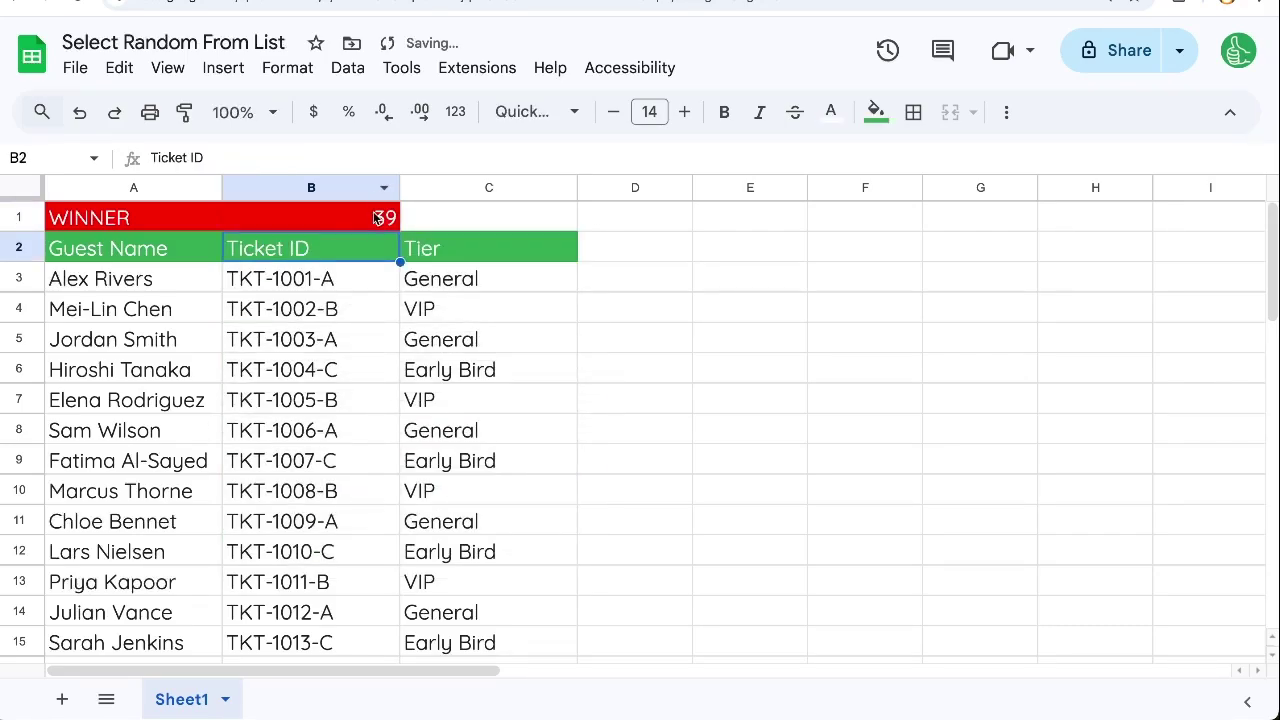
Enter ✅ in cell C1 to make the random number in B1 recalculate, and clear the cell again.
left_click(380, 218)
left_click(453, 221)
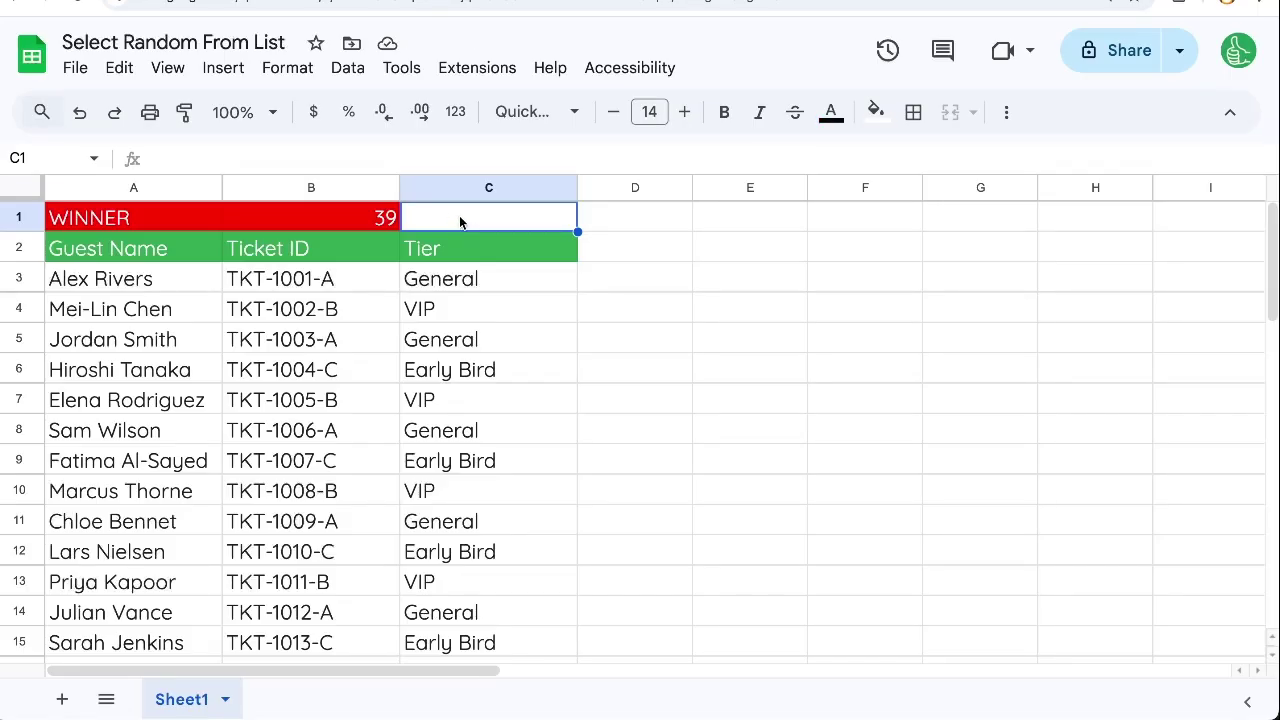
type("✅")
key("Down")
key("Down")
left_click(335, 227)
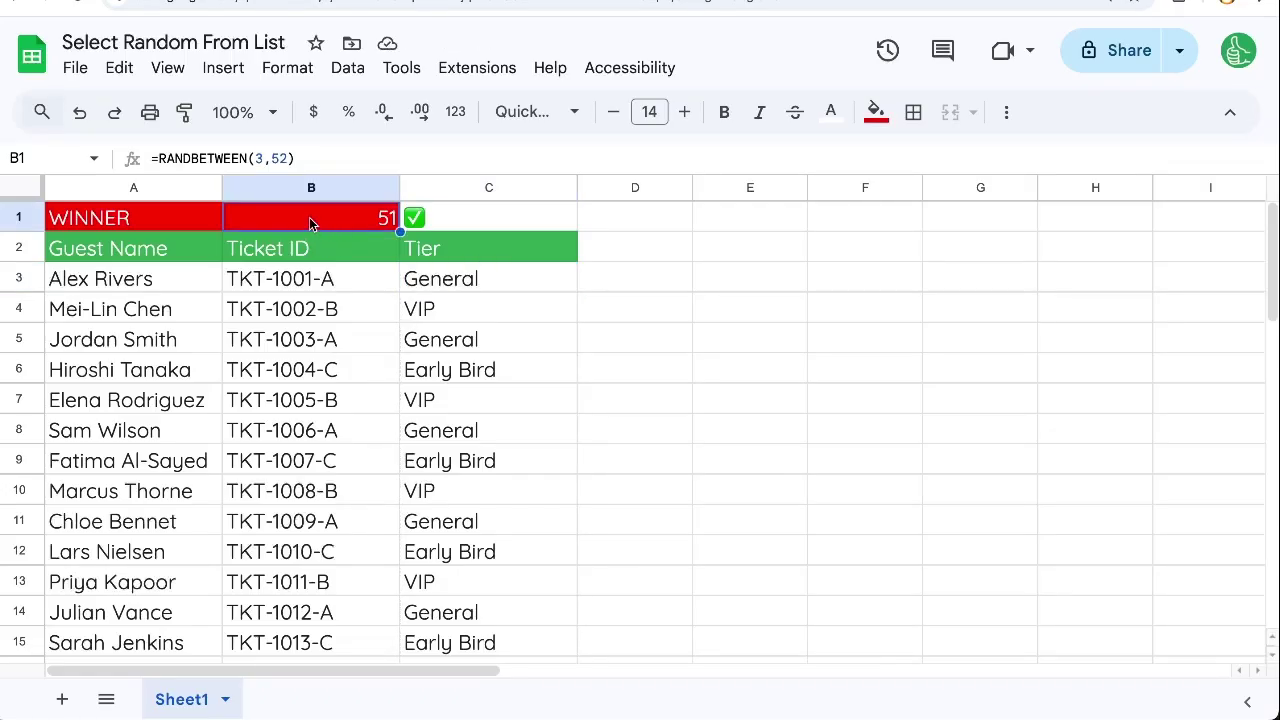
left_click(481, 218)
key("Delete")
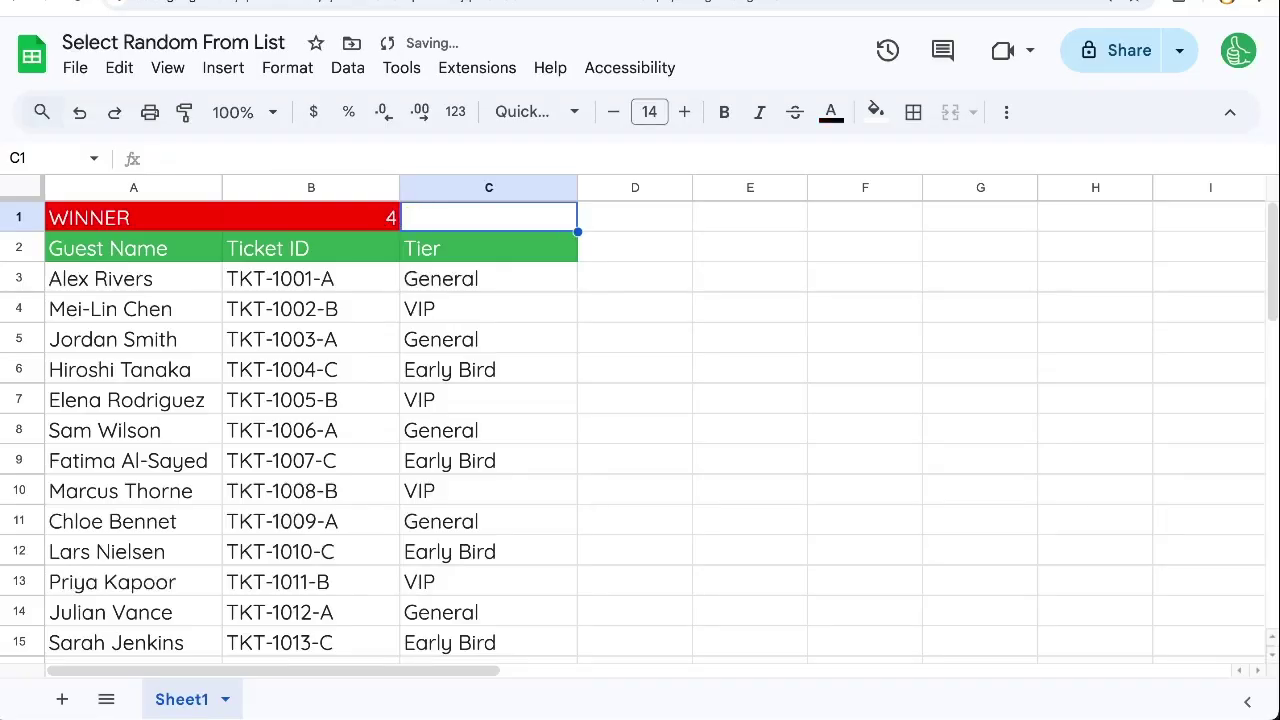
left_click(308, 221)
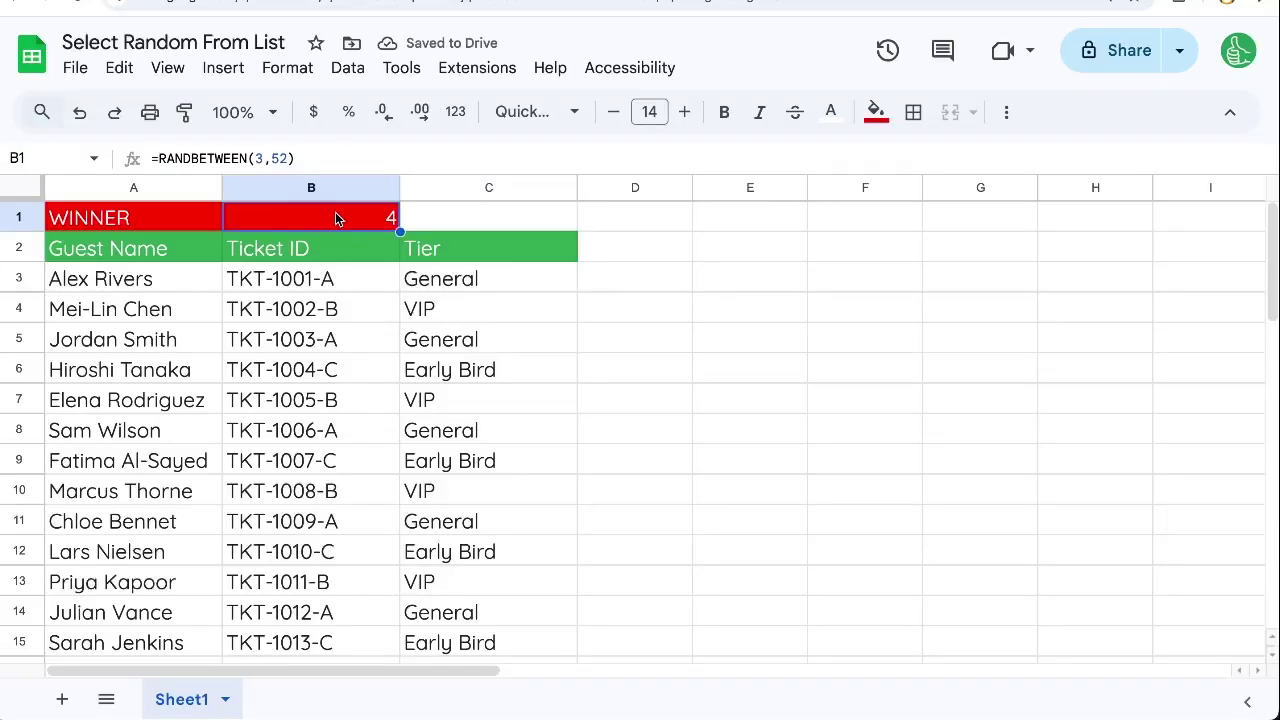
double_click(335, 218)
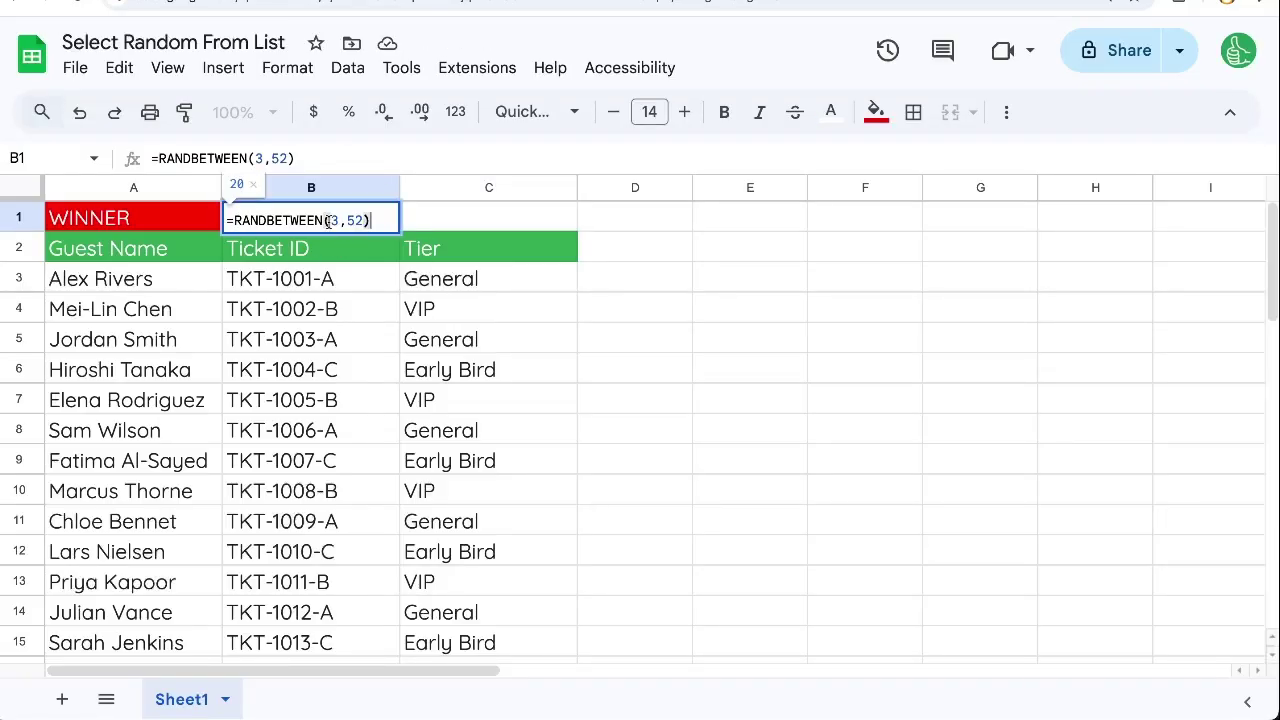
Add 1 row at the end of the guest list and enter a new guest's name in A53.
left_click(152, 312)
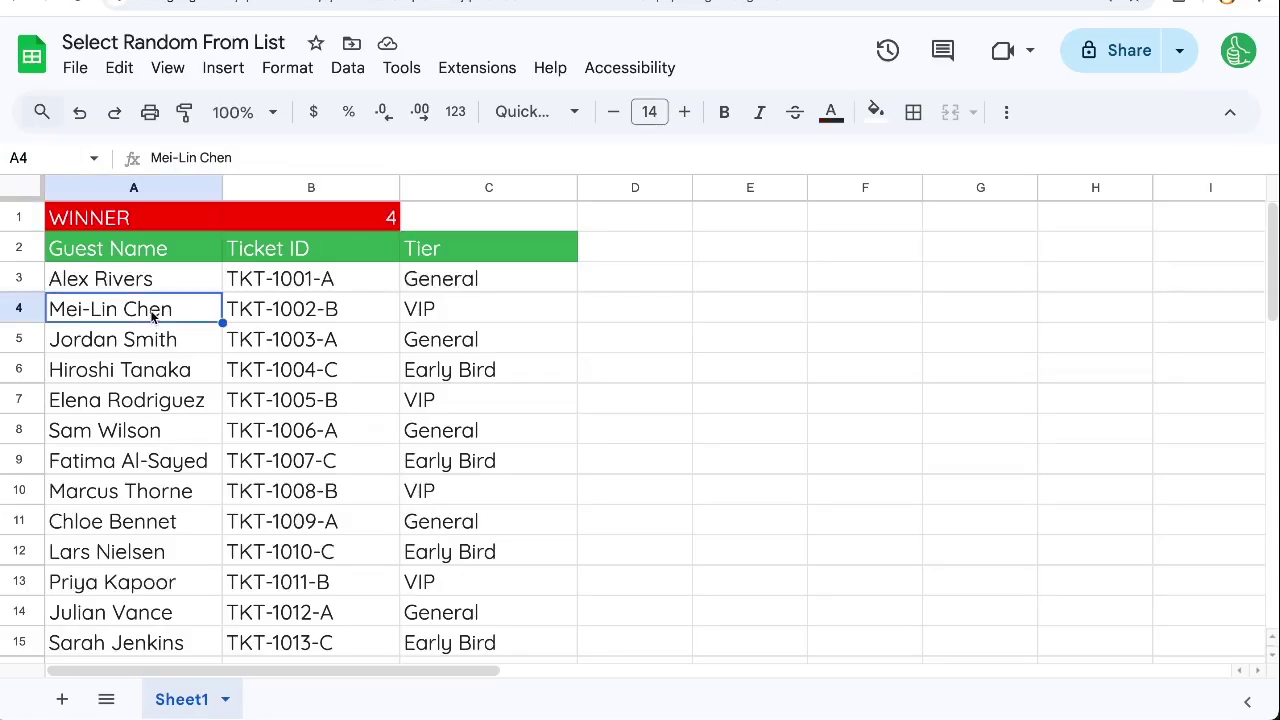
key("ctrl+Down")
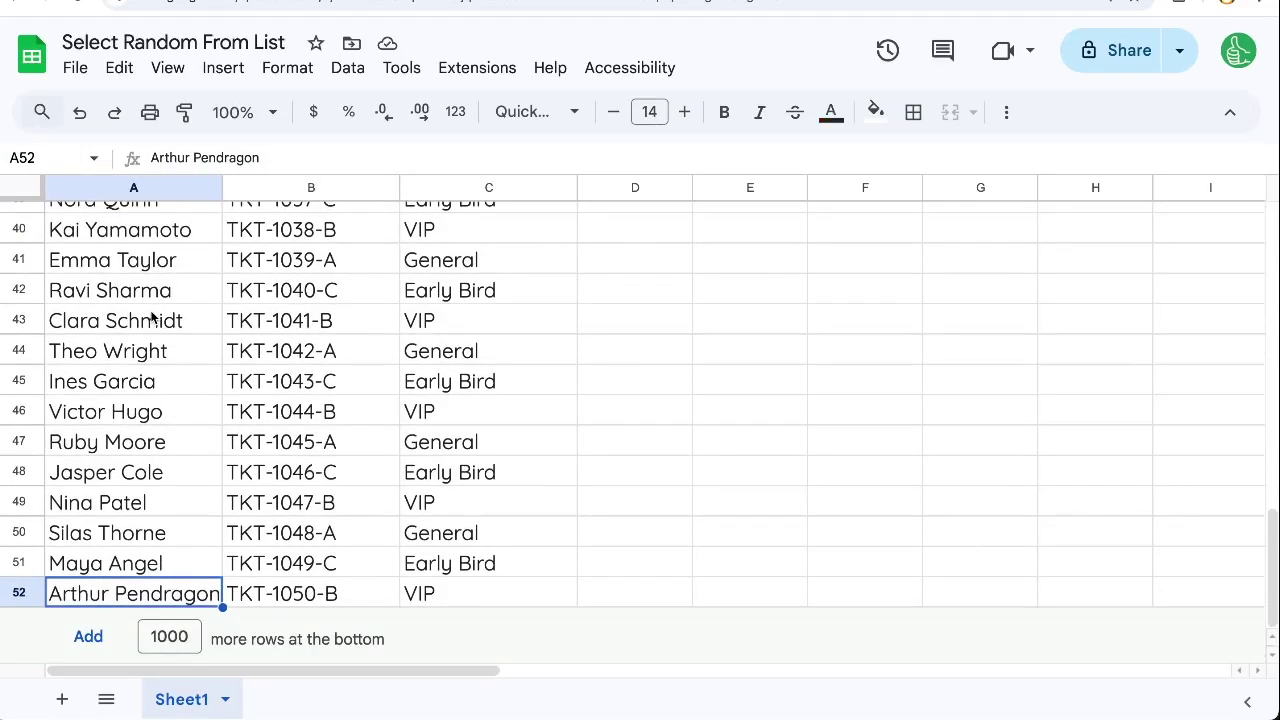
left_click(169, 637)
double_click(169, 637)
type("1")
key("Return")
key("Down")
type("Bart Simpson")
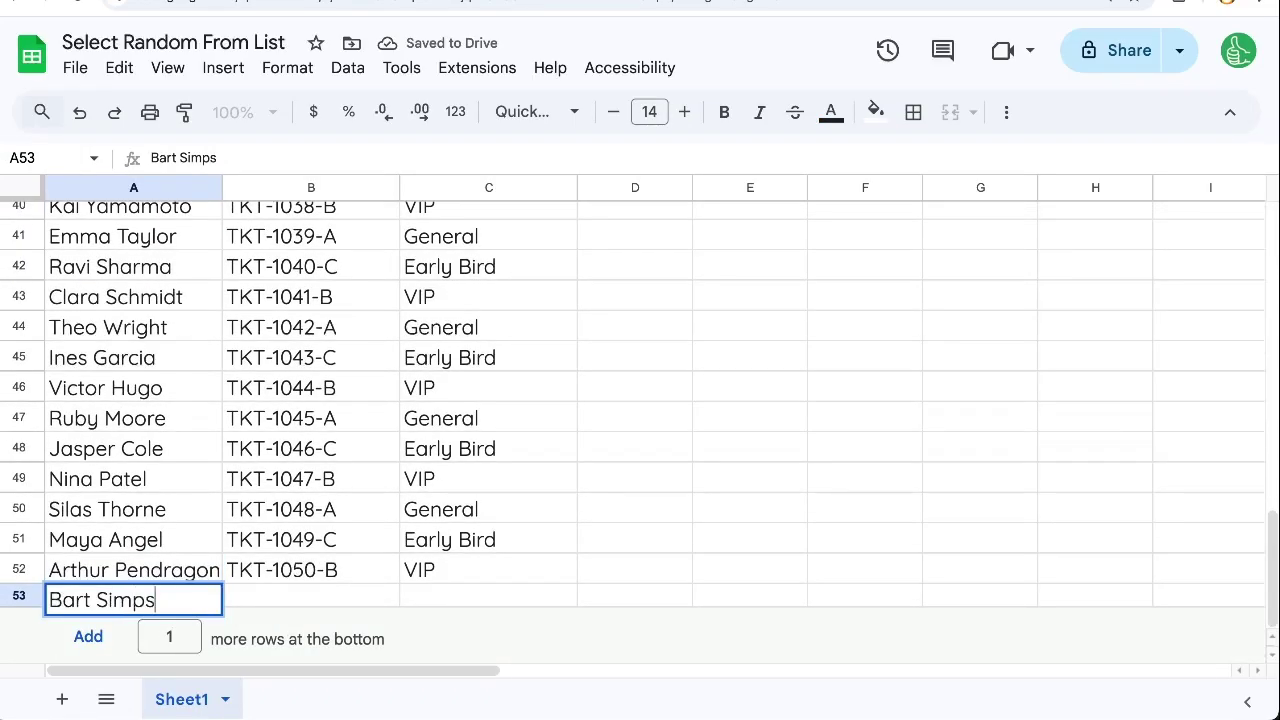
Copy the ticket ID from B52 to B53, raise its number by one, and enter the new guest's tier in C53.
key("Tab")
key("Up")
key("ctrl+c")
key("Down")
key("ctrl+v")
key("F2")
key("Left")
key("Left")
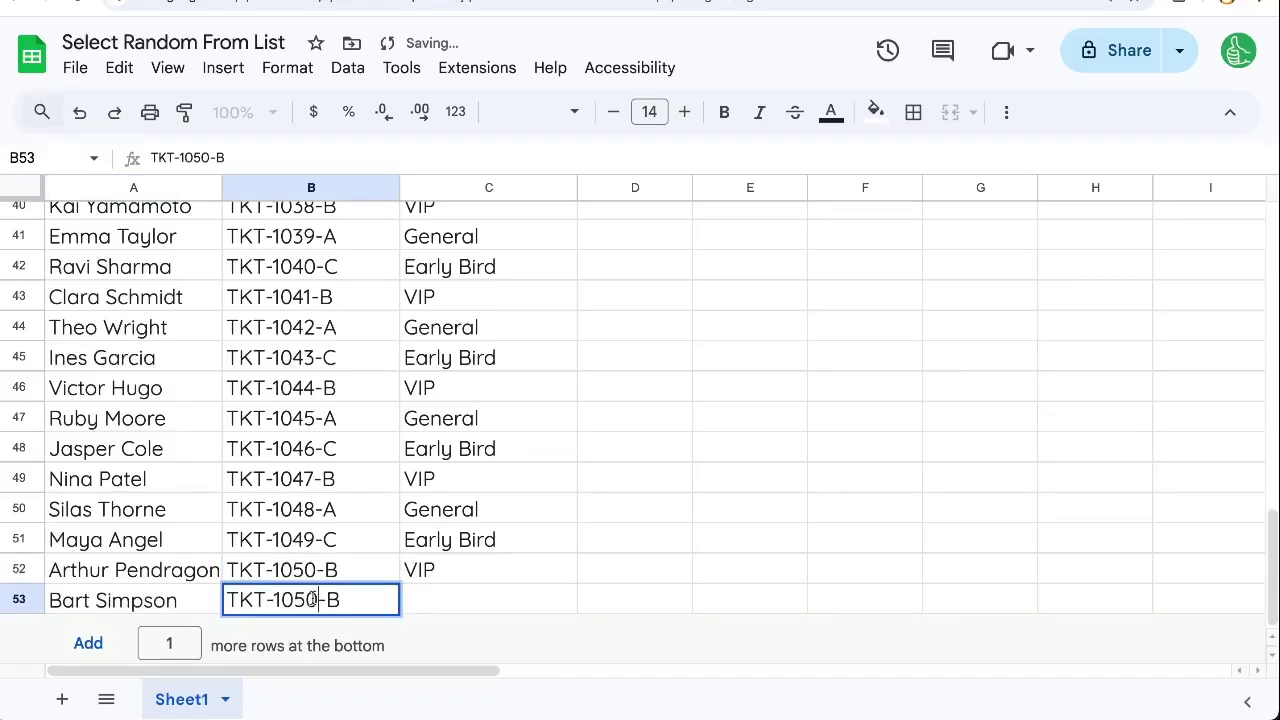
key("BackSpace")
type("1")
key("Tab")
type("VV")
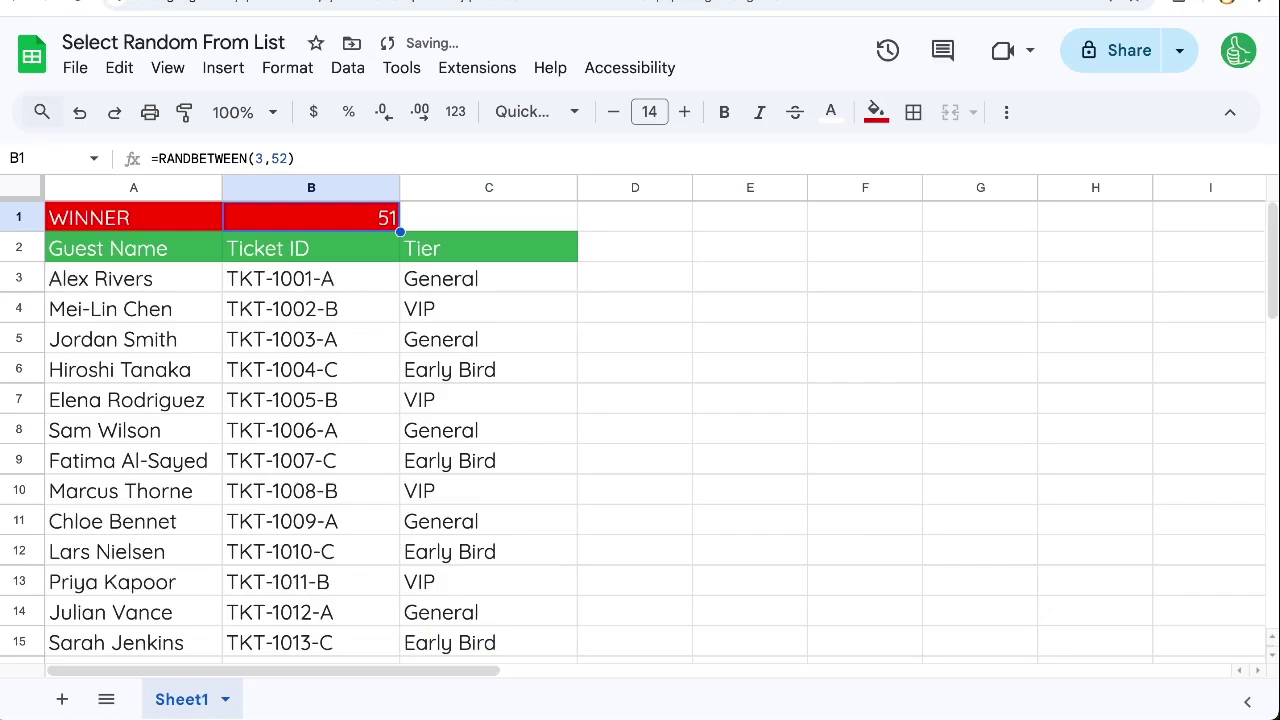
Examine the high value of the RANDBETWEEN formula in B1 against the extended guest list.
left_click(288, 153)
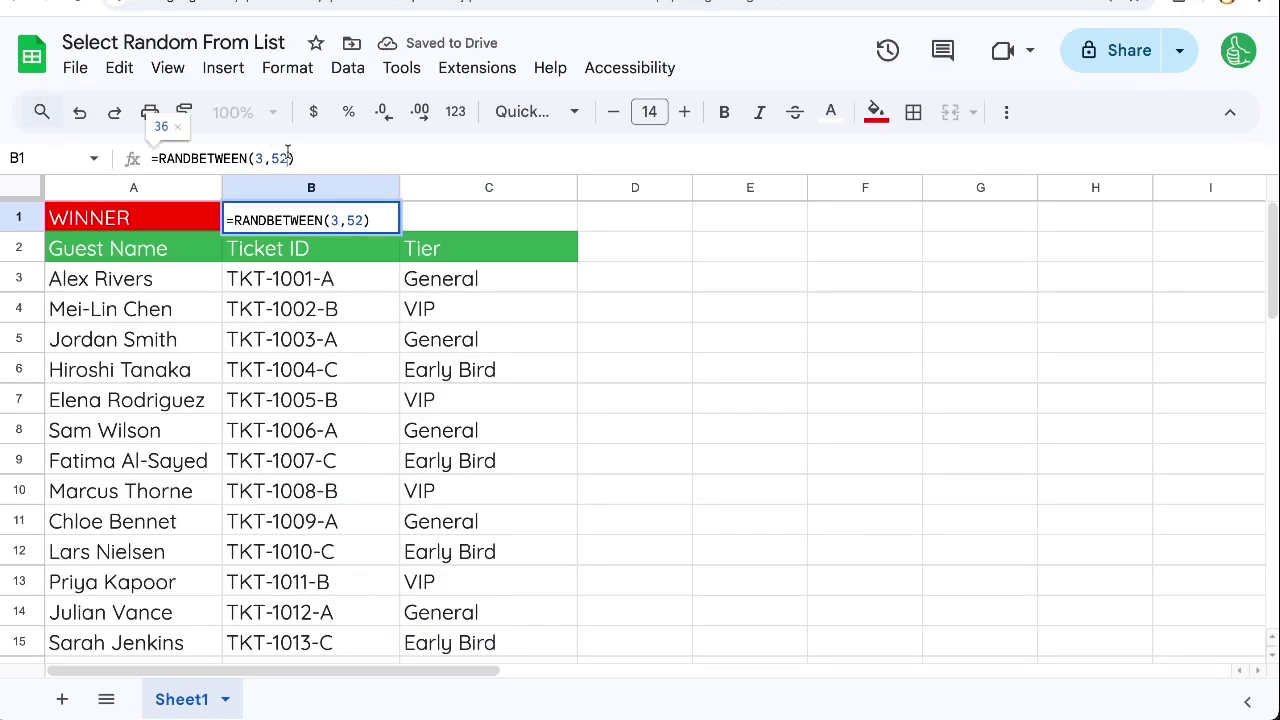
key("Escape")
key("ctrl+c")
double_click(350, 216)
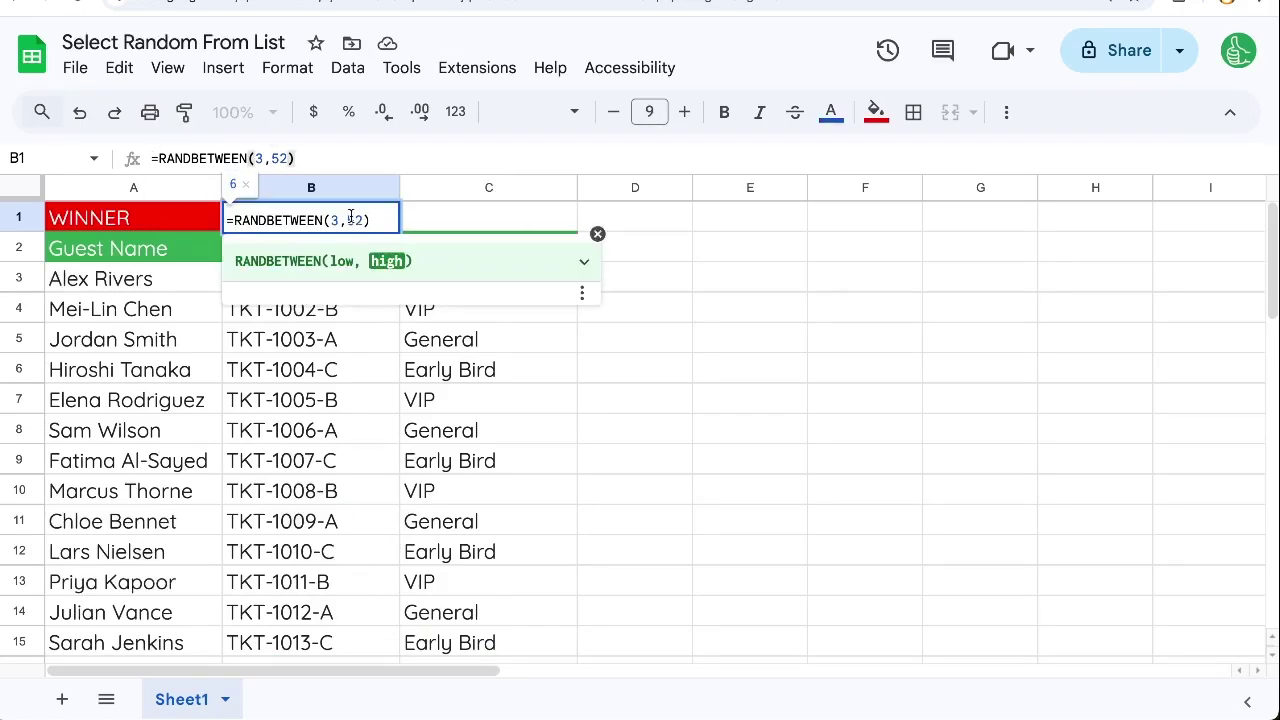
left_click_drag(348, 218, 360, 217)
key("Escape")
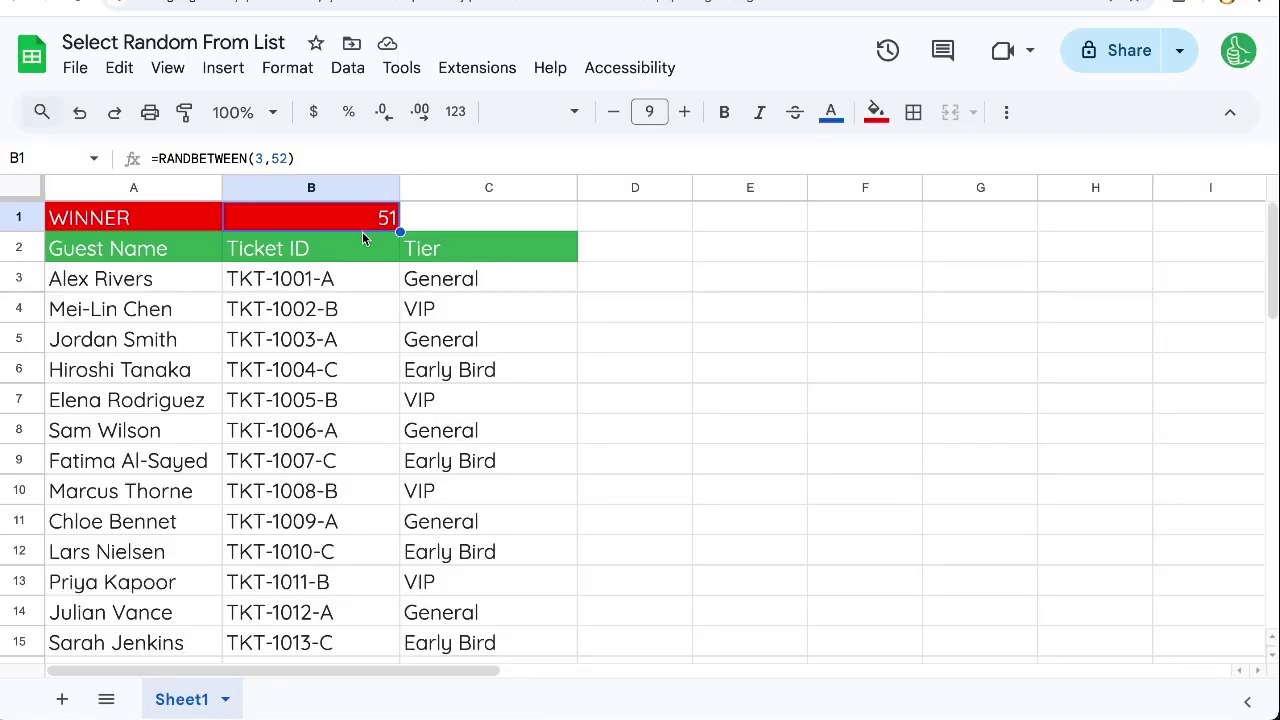
scroll(212, 339, "down", 10)
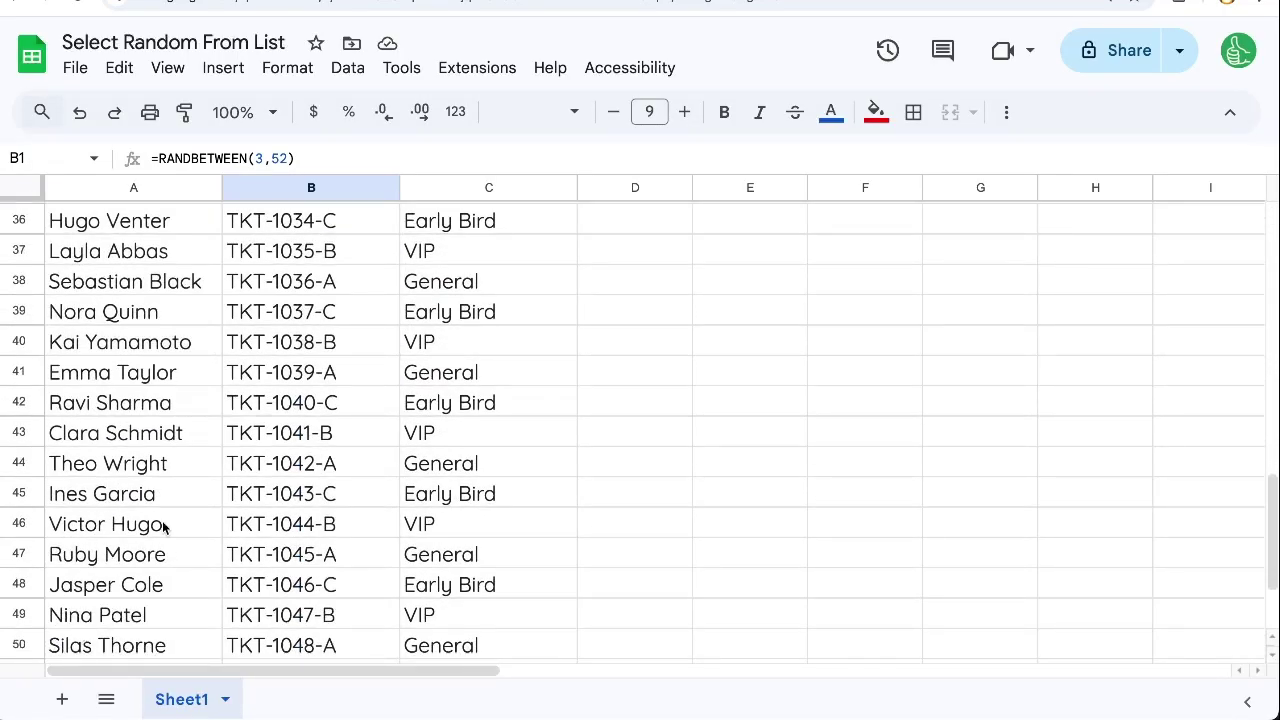
scroll(165, 527, "up", 10)
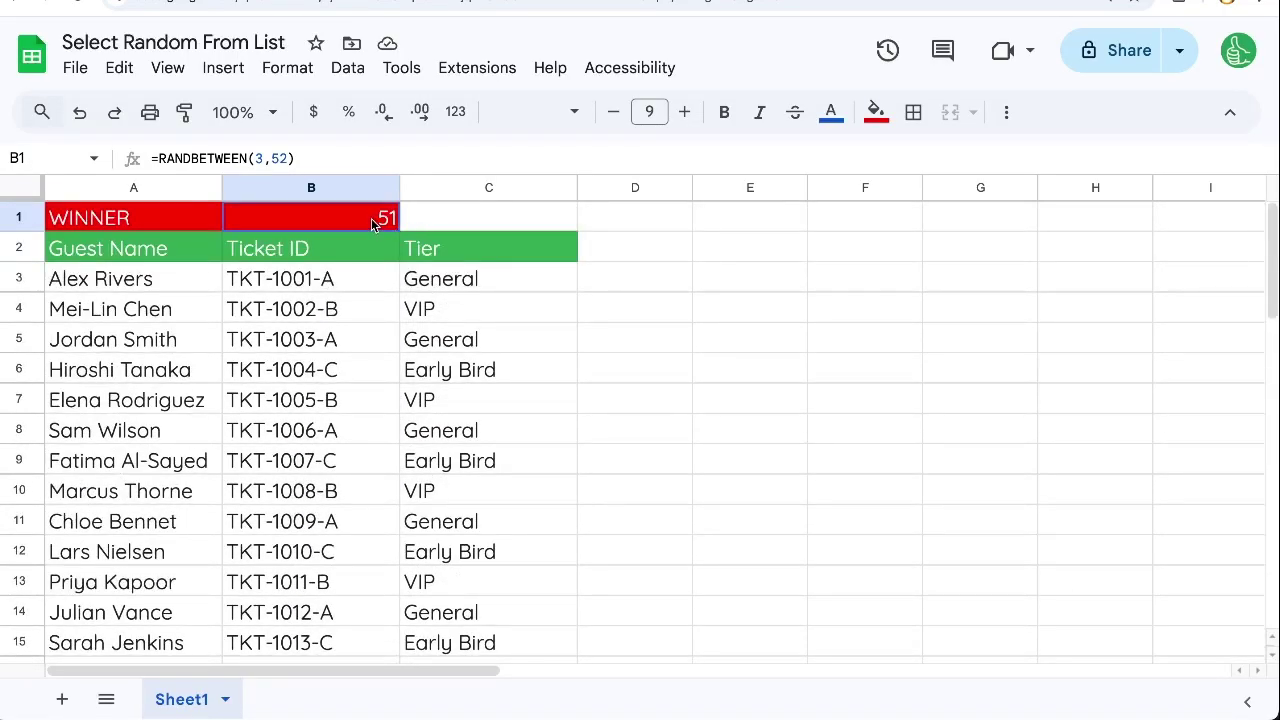
Wrap the RANDBETWEEN formula in B1 in an INDEX function that references column A:A.
double_click(371, 218)
key("Left")
key("Left")
key("Left")
key("Left")
key("Left")
key("Left")
key("Left")
key("Left")
key("Left")
key("Left")
key("Left")
type("IND")
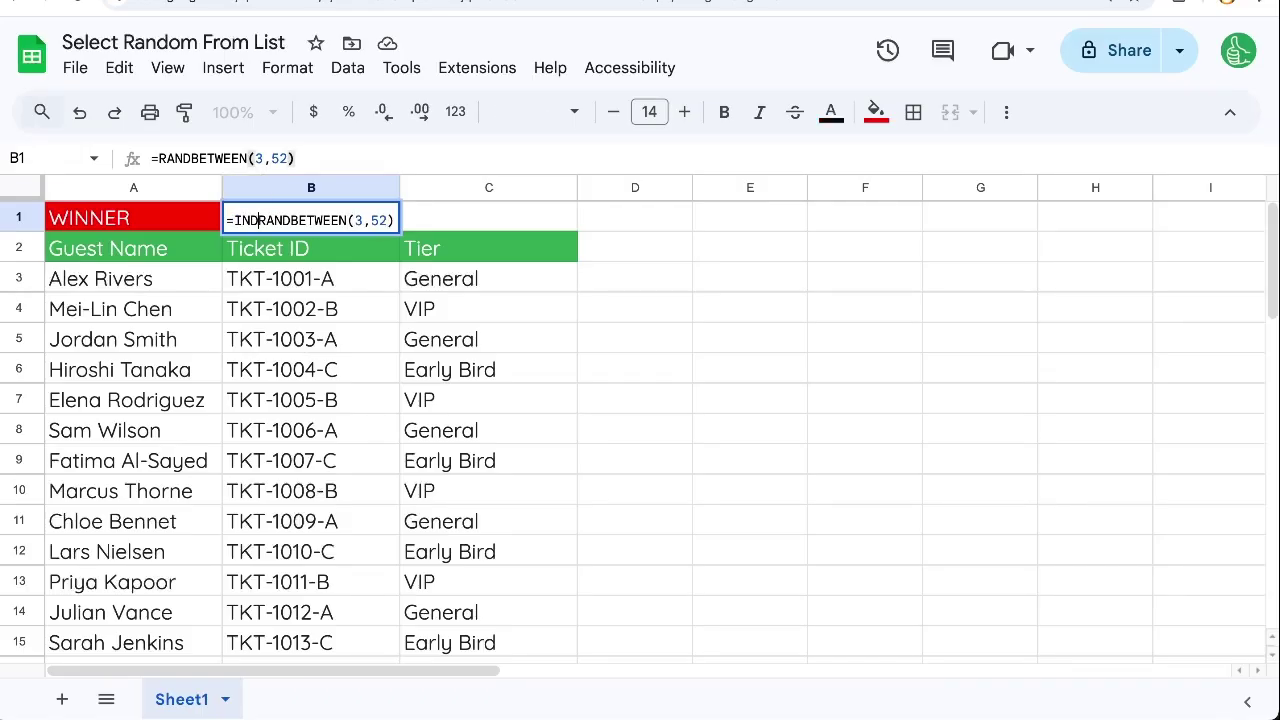
type("EX(")
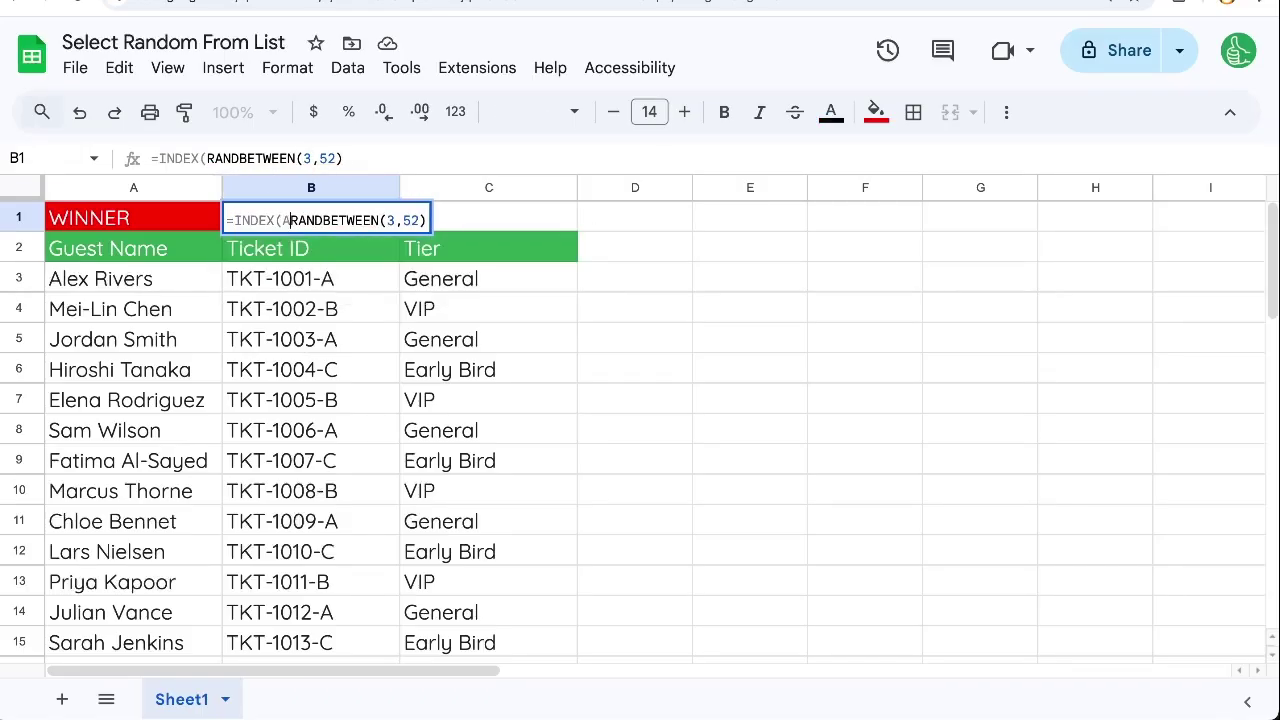
type("A:A")
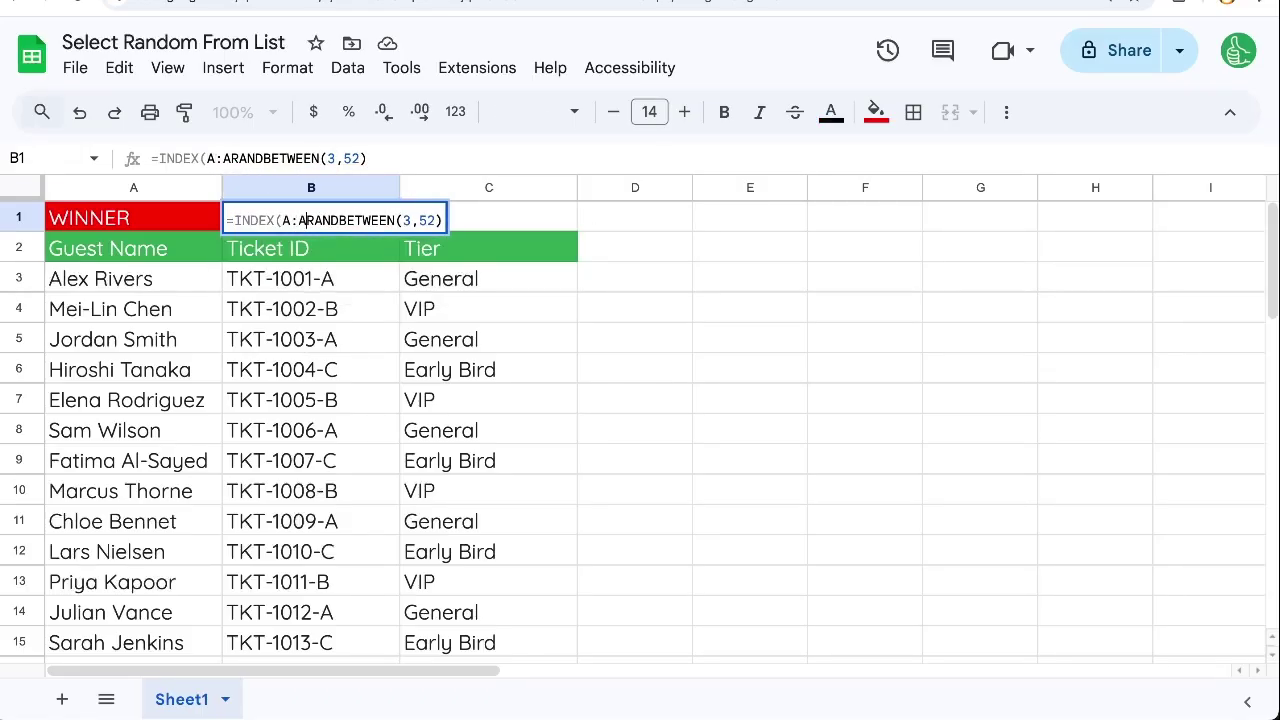
type(",")
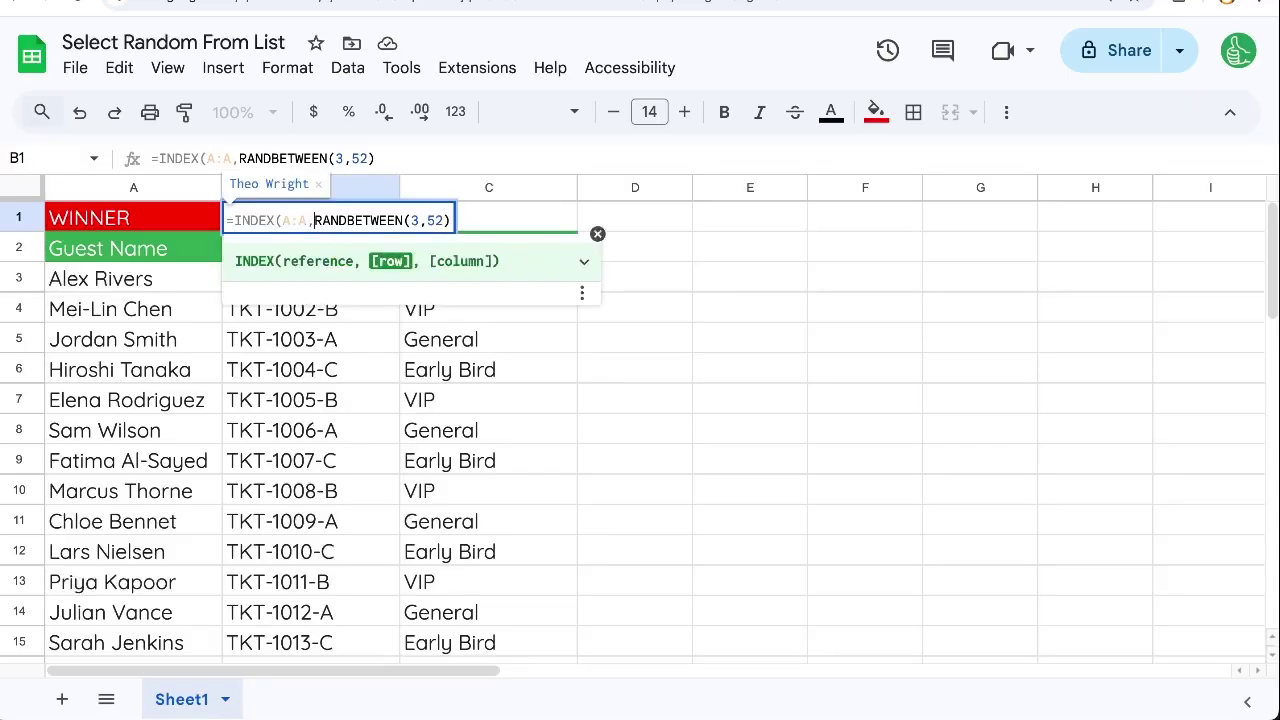
left_click_drag(314, 220, 450, 220)
left_click(454, 220)
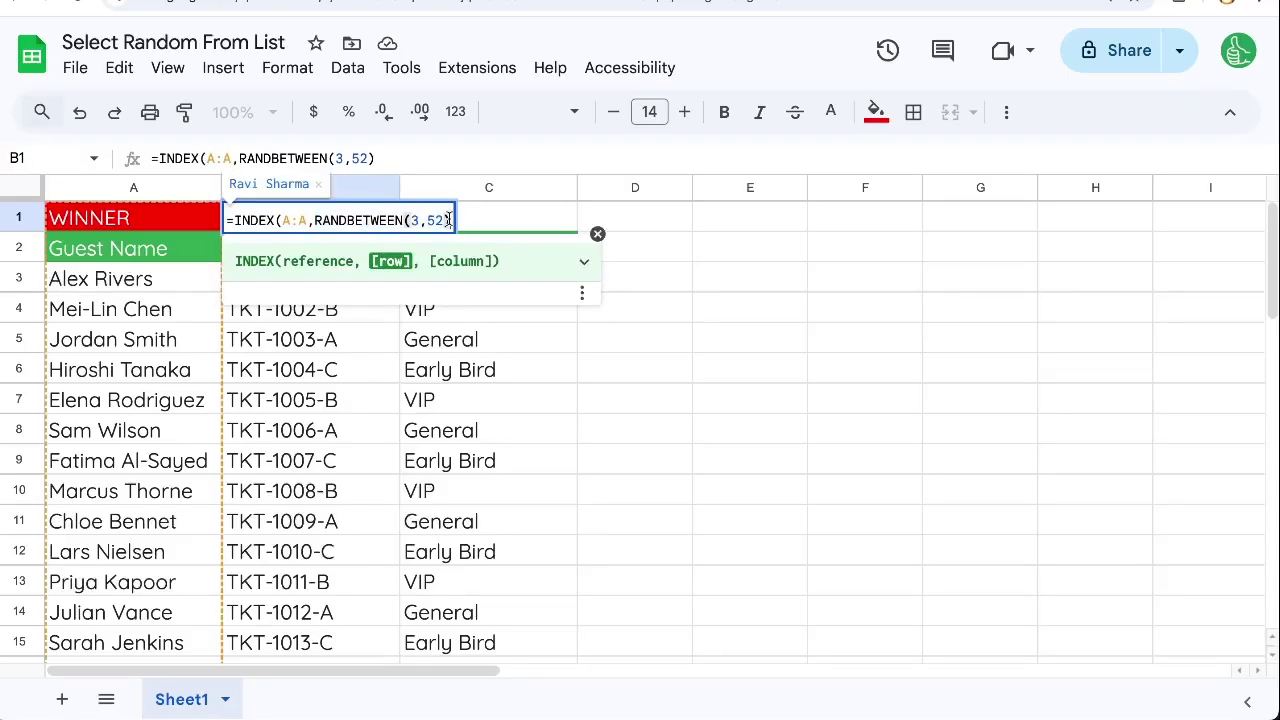
type(")")
key("Return")
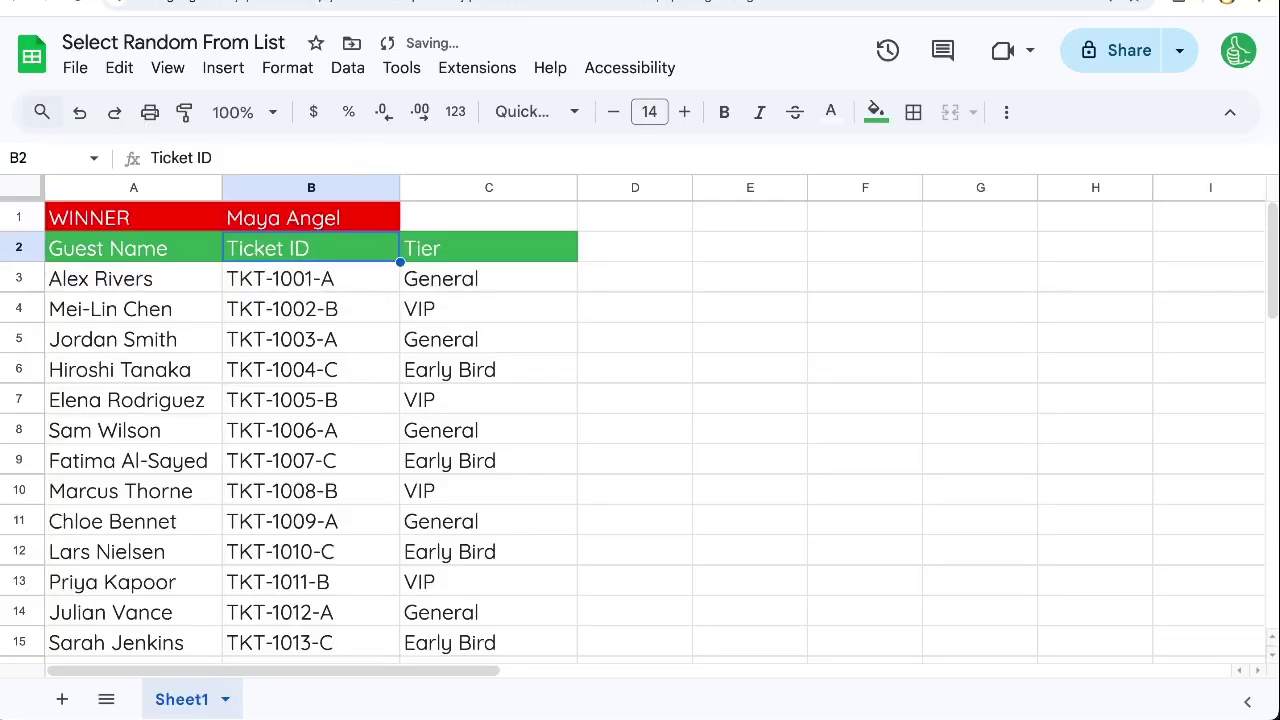
Replace the RANDBETWEEN high value in B1 with COUNTA(A3:A).
left_click(418, 226)
double_click(358, 228)
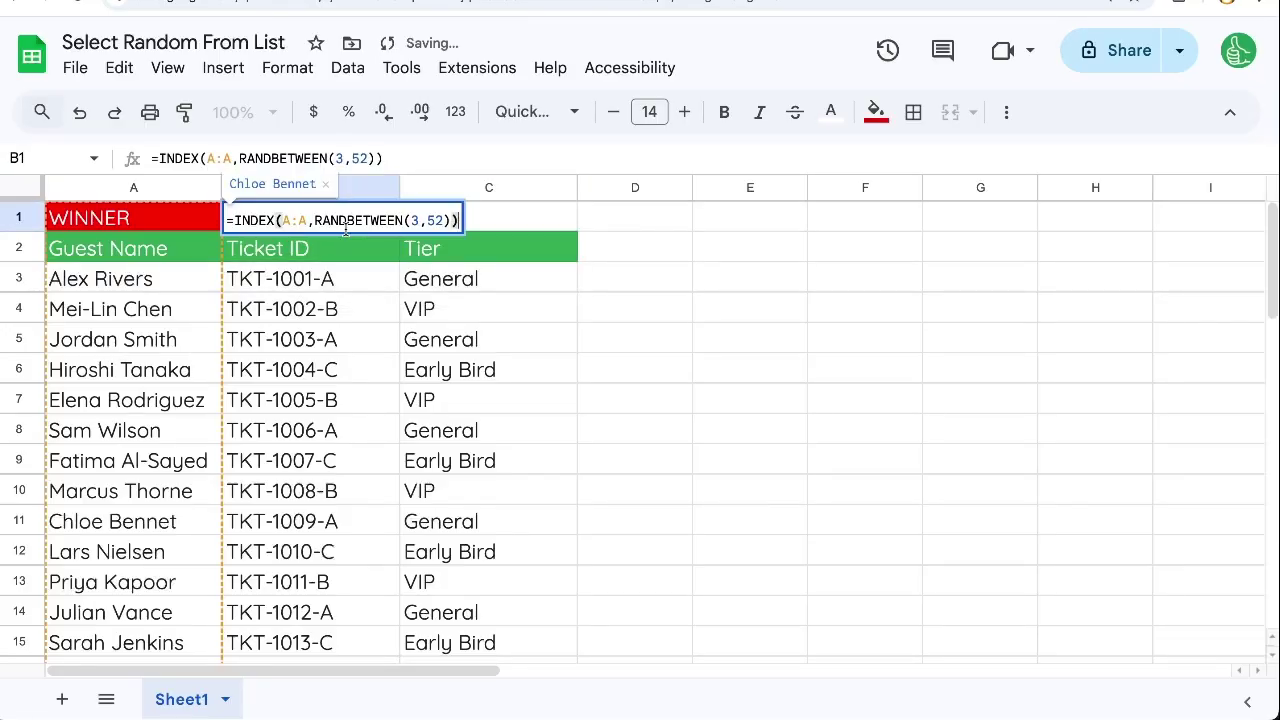
double_click(434, 220)
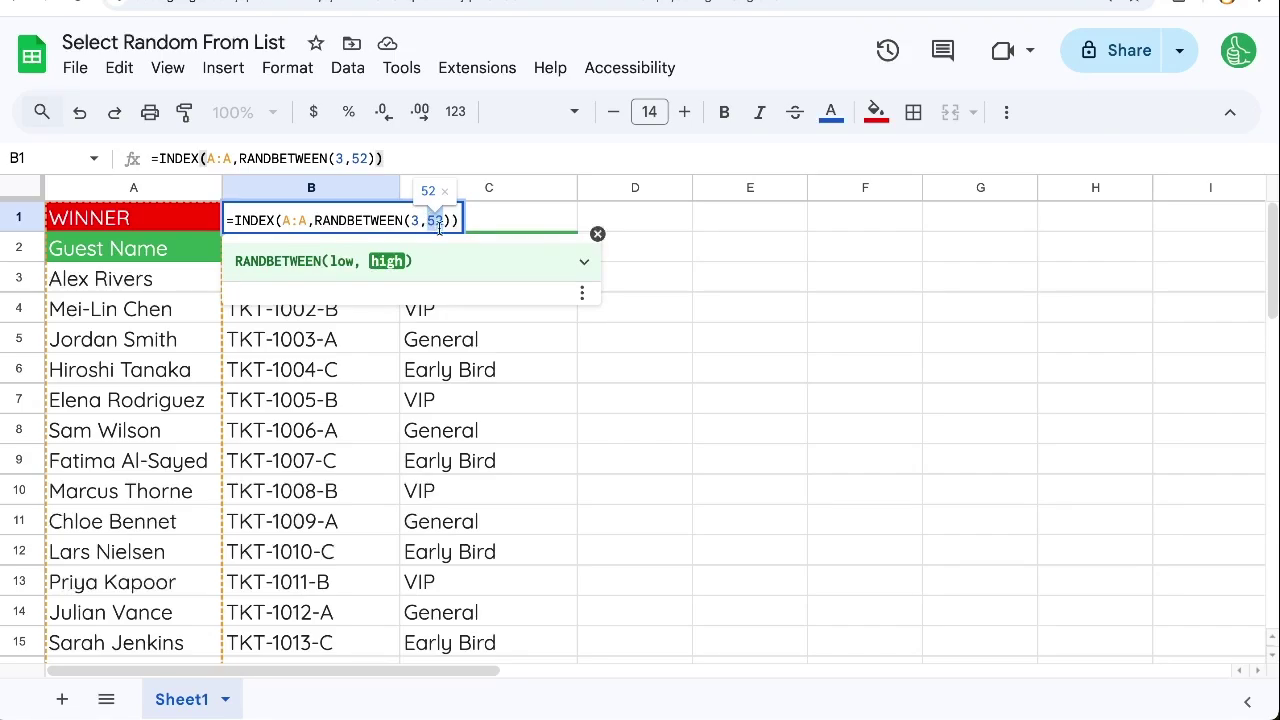
type("COUNTA")
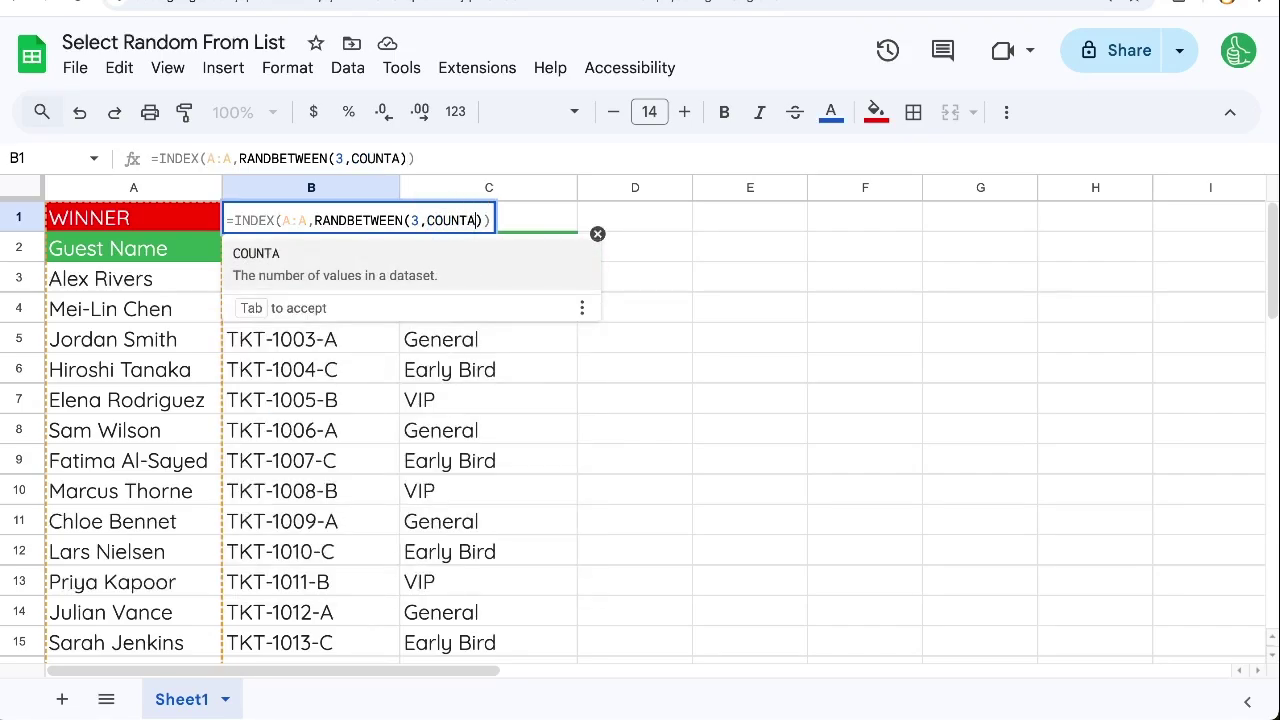
type("(A3:A")
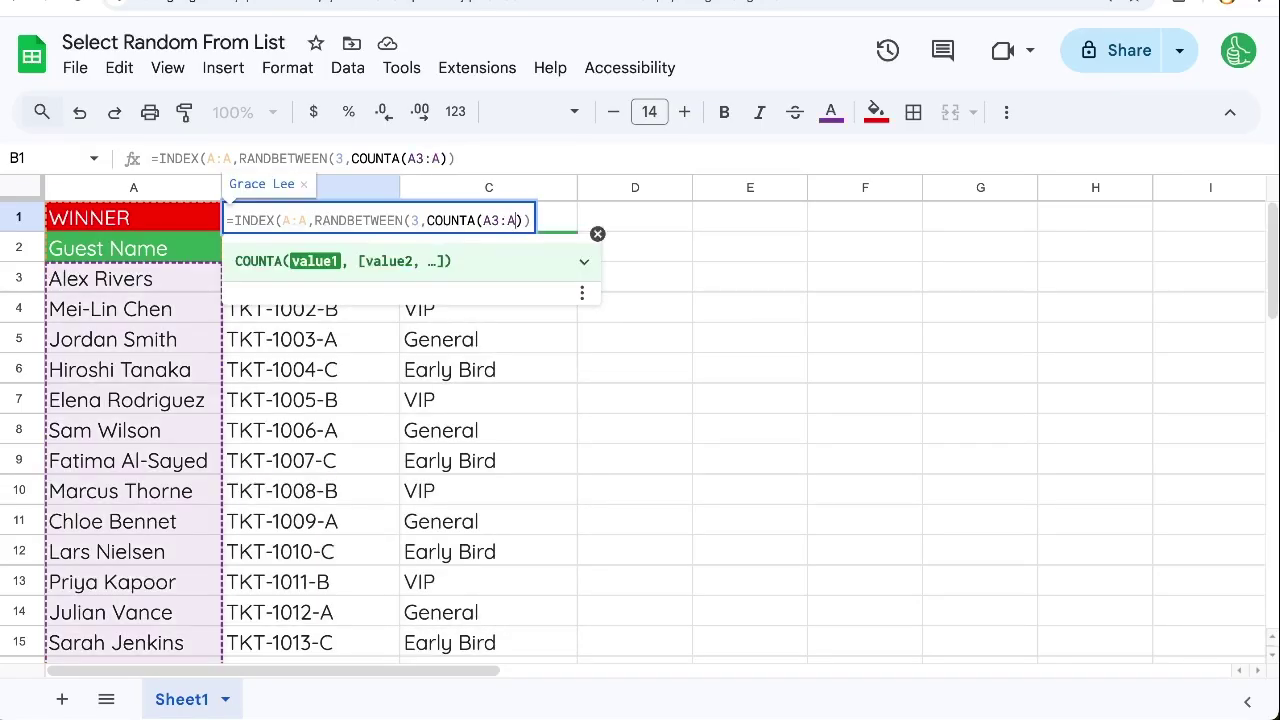
type(")")
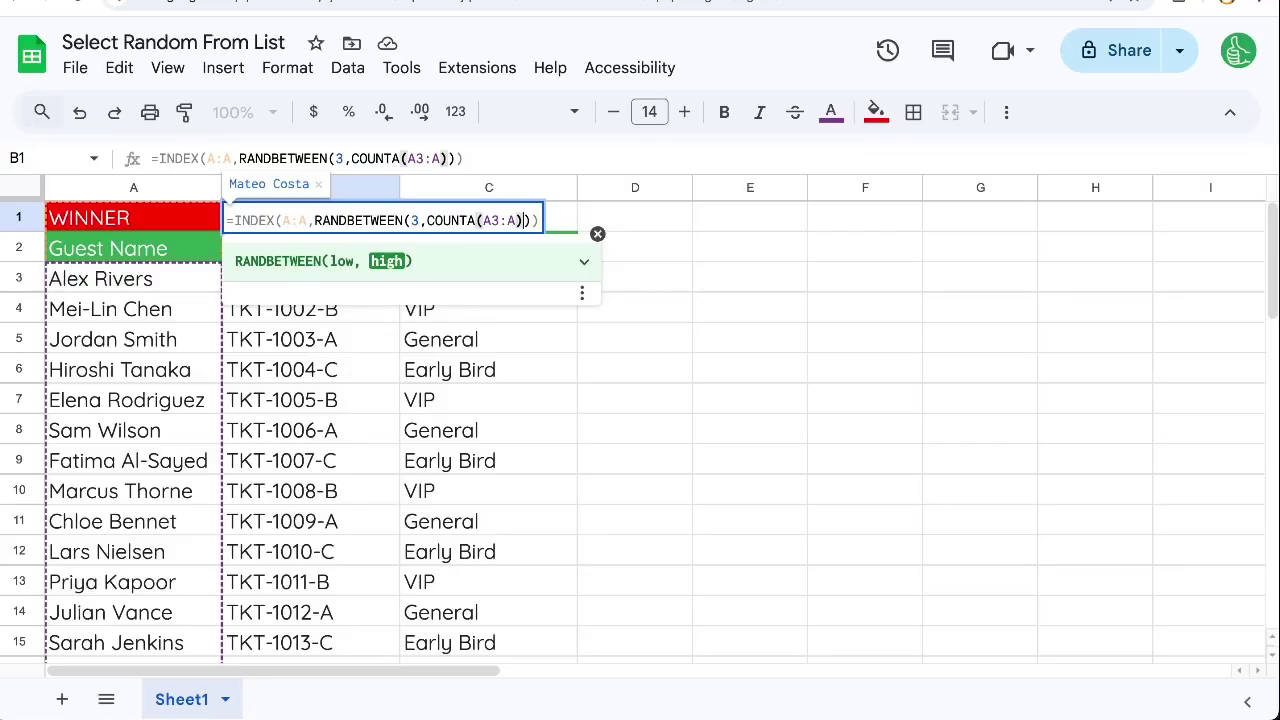
key("Return")
Examine the names in column A down the guest list and compare them with the COUNTA range in the B1 formula.
left_click(129, 339)
scroll(135, 370, "down", 10)
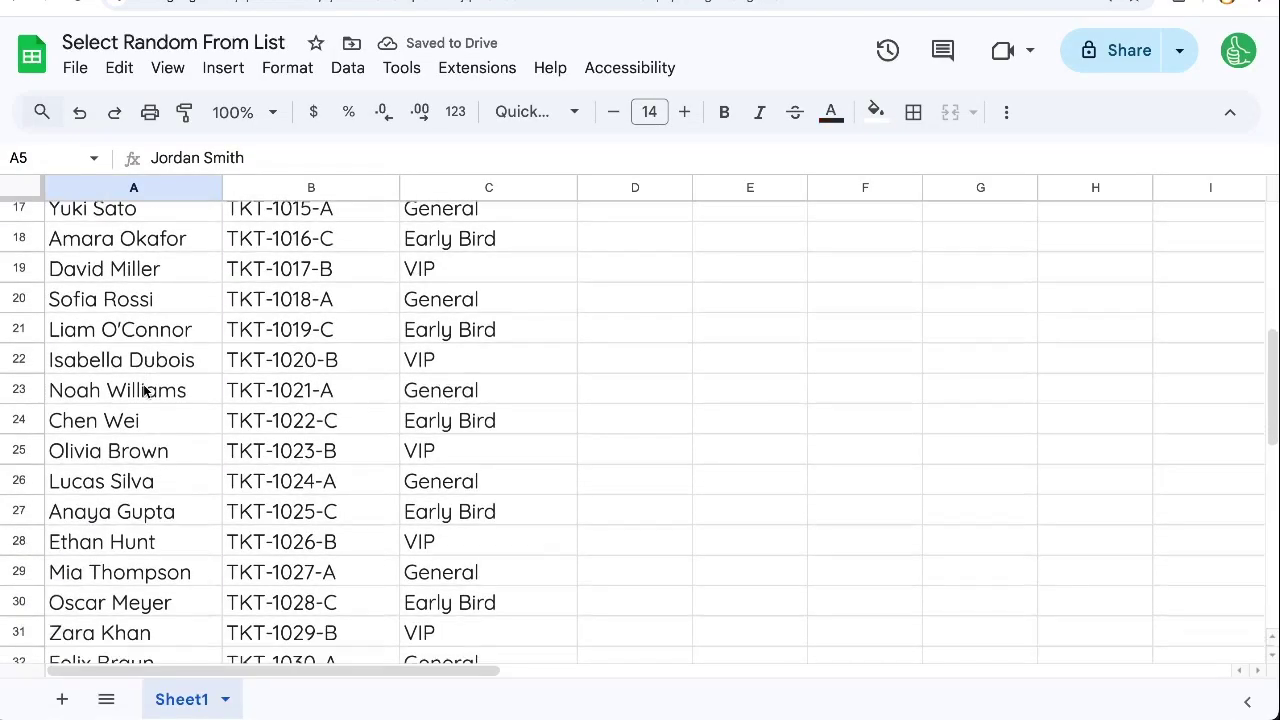
scroll(143, 384, "down", 5)
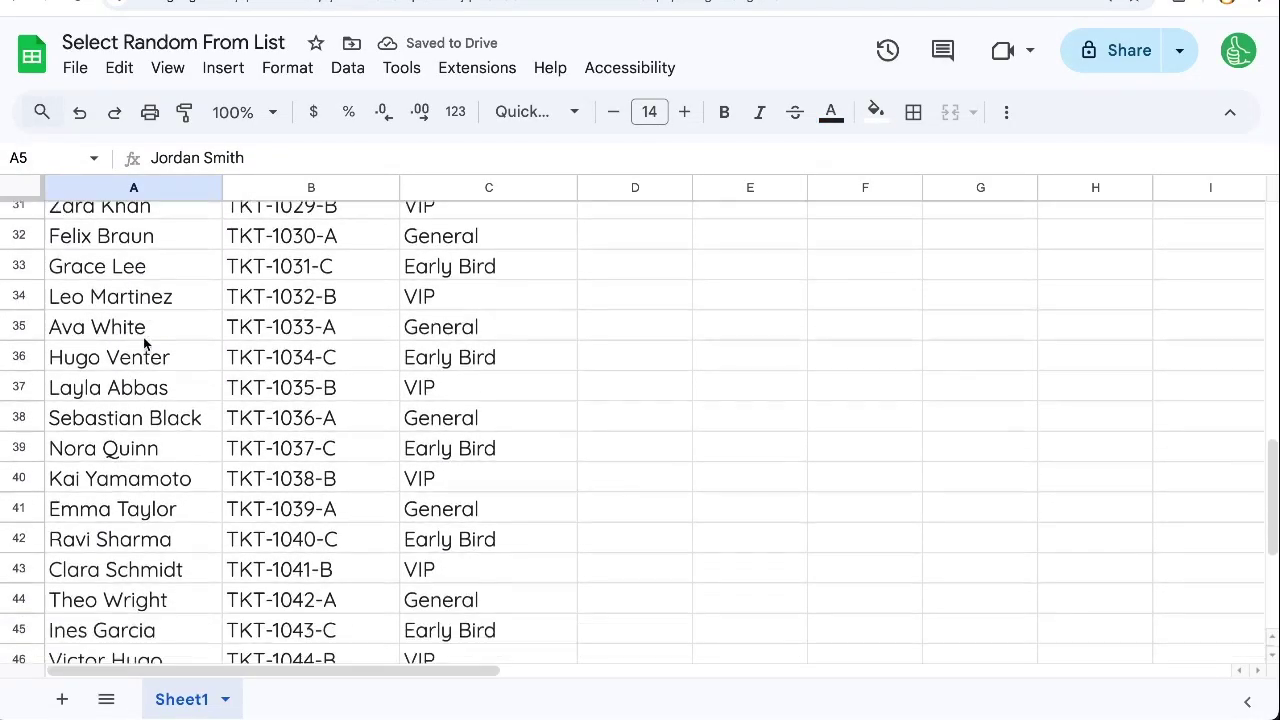
left_click_drag(140, 290, 143, 414)
scroll(143, 414, "up", 14)
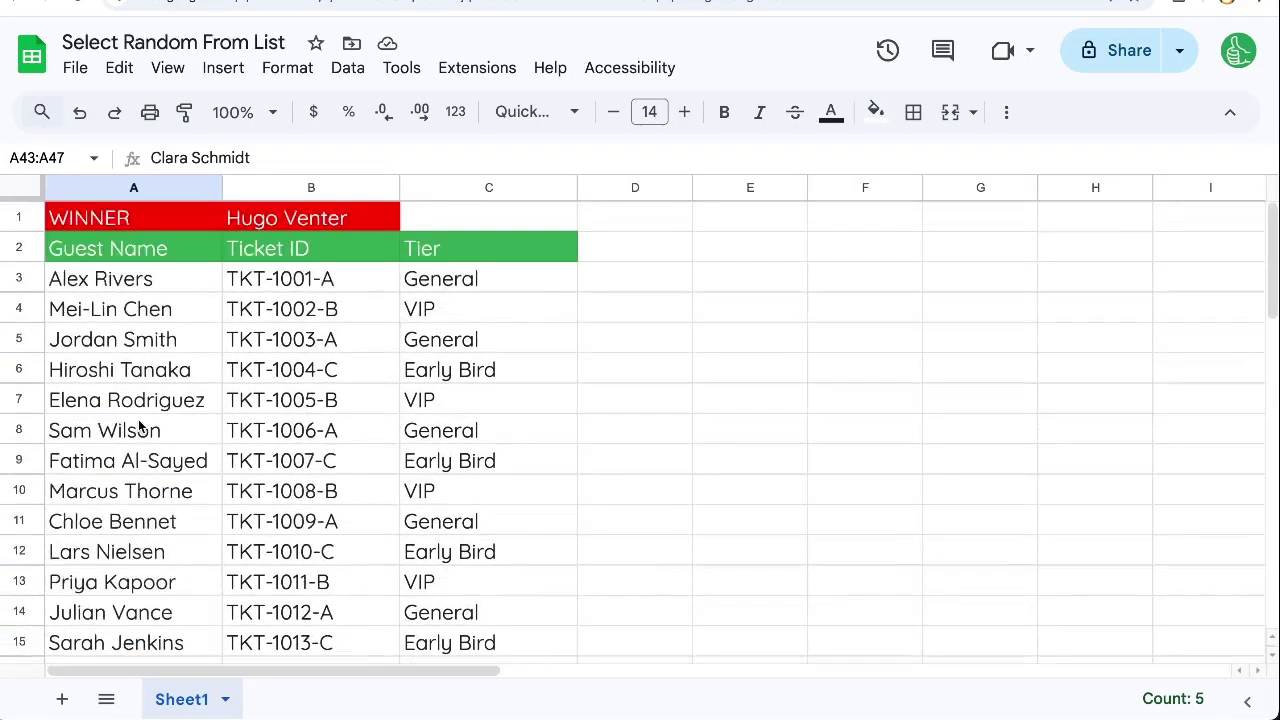
left_click(321, 221)
double_click(321, 221)
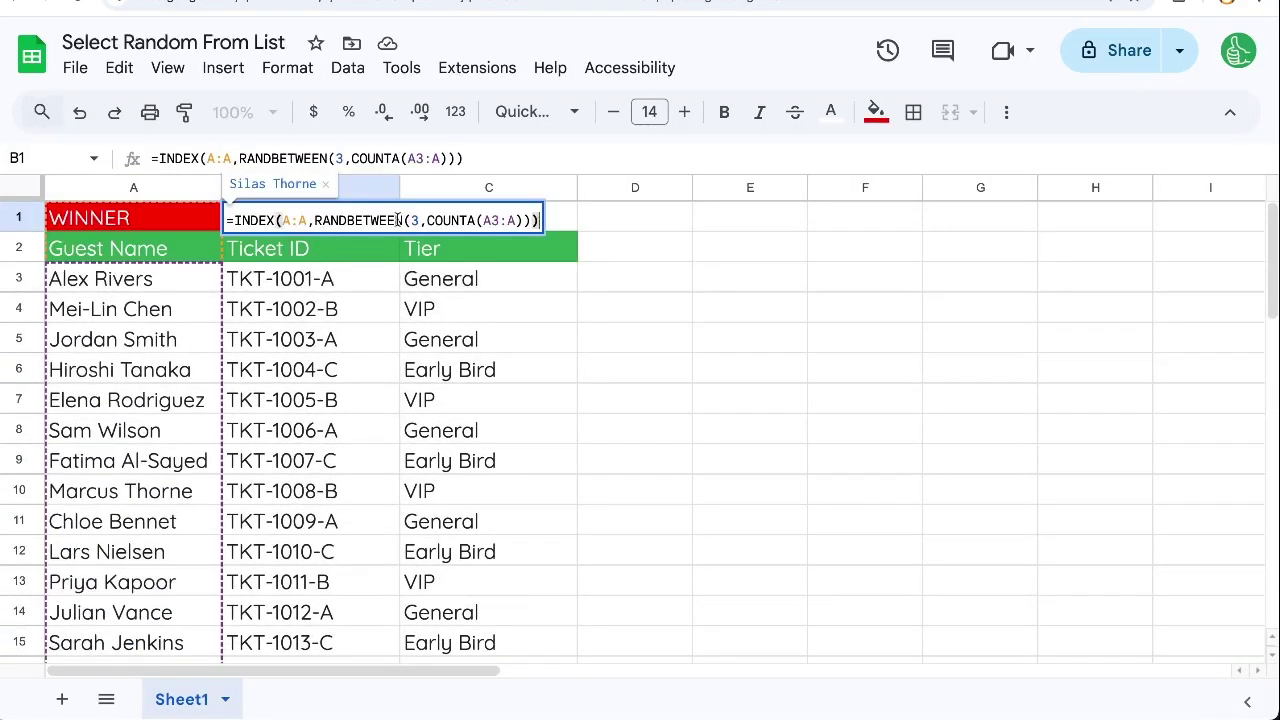
key("Escape")
Enter =COUNTA(A3:A) in D1 and select the guest names from A3 down to check the count.
left_click(594, 219)
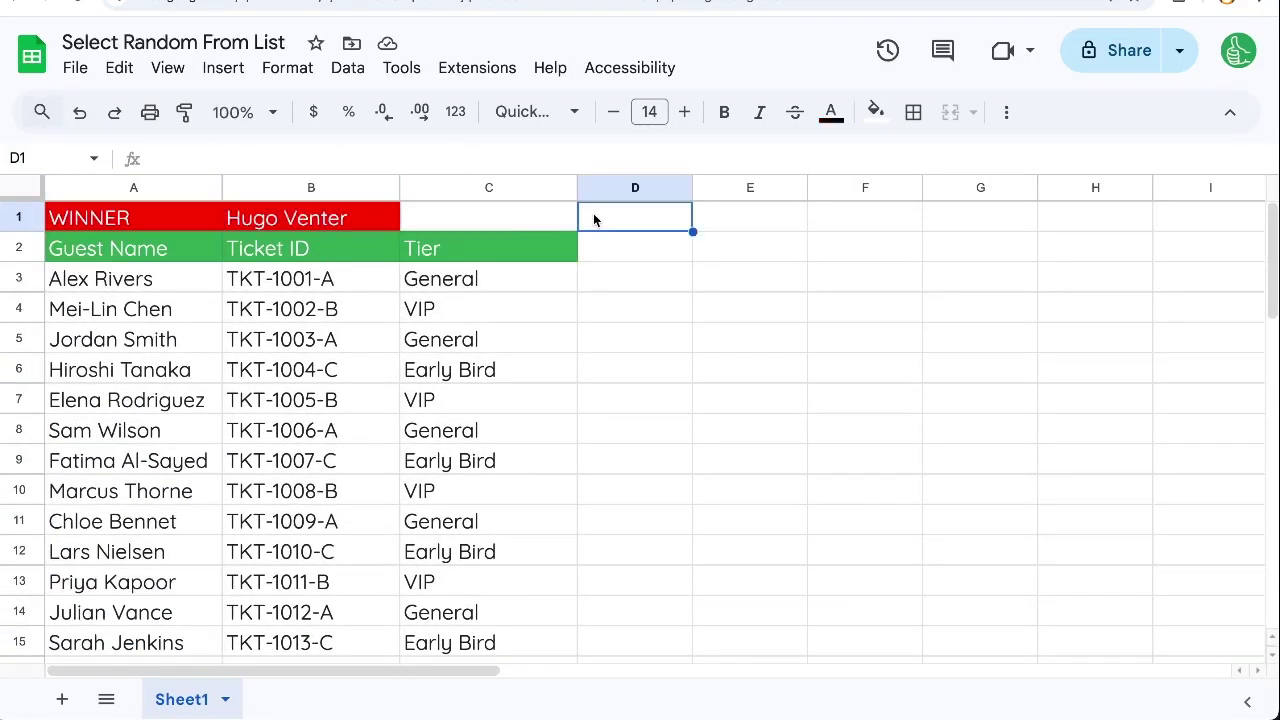
type("=COUNTA")
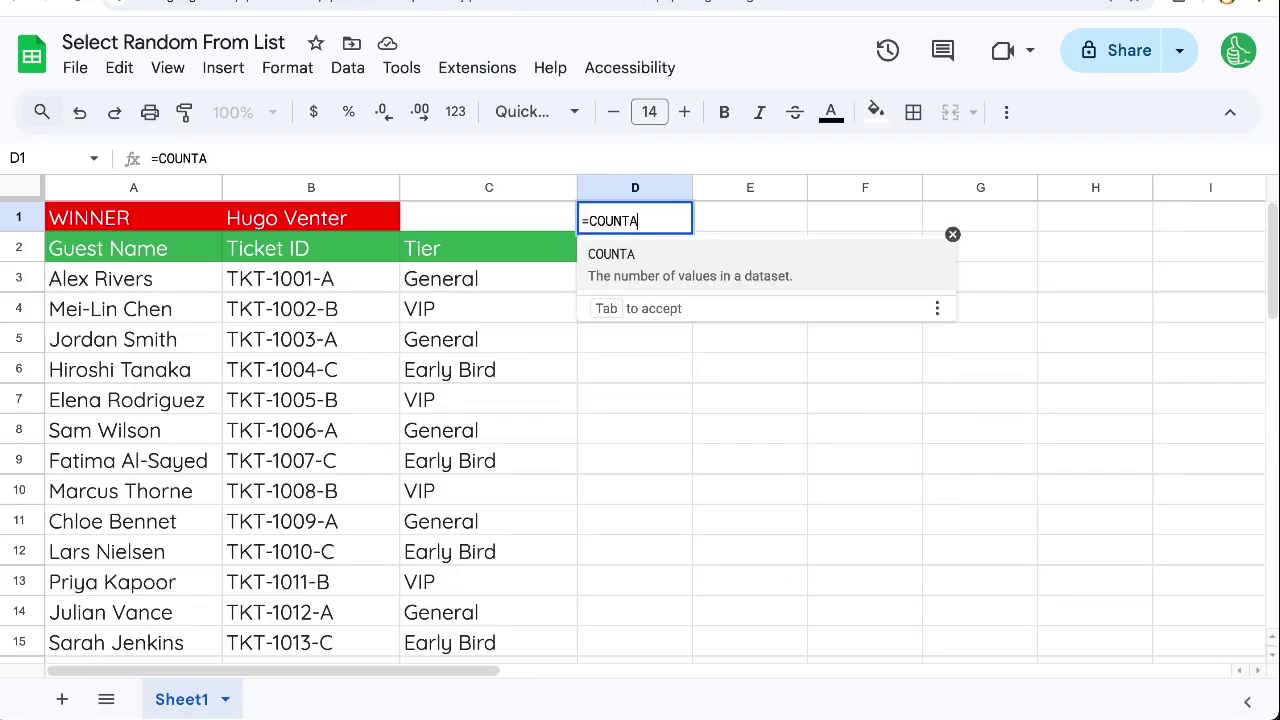
type("(A3:A)")
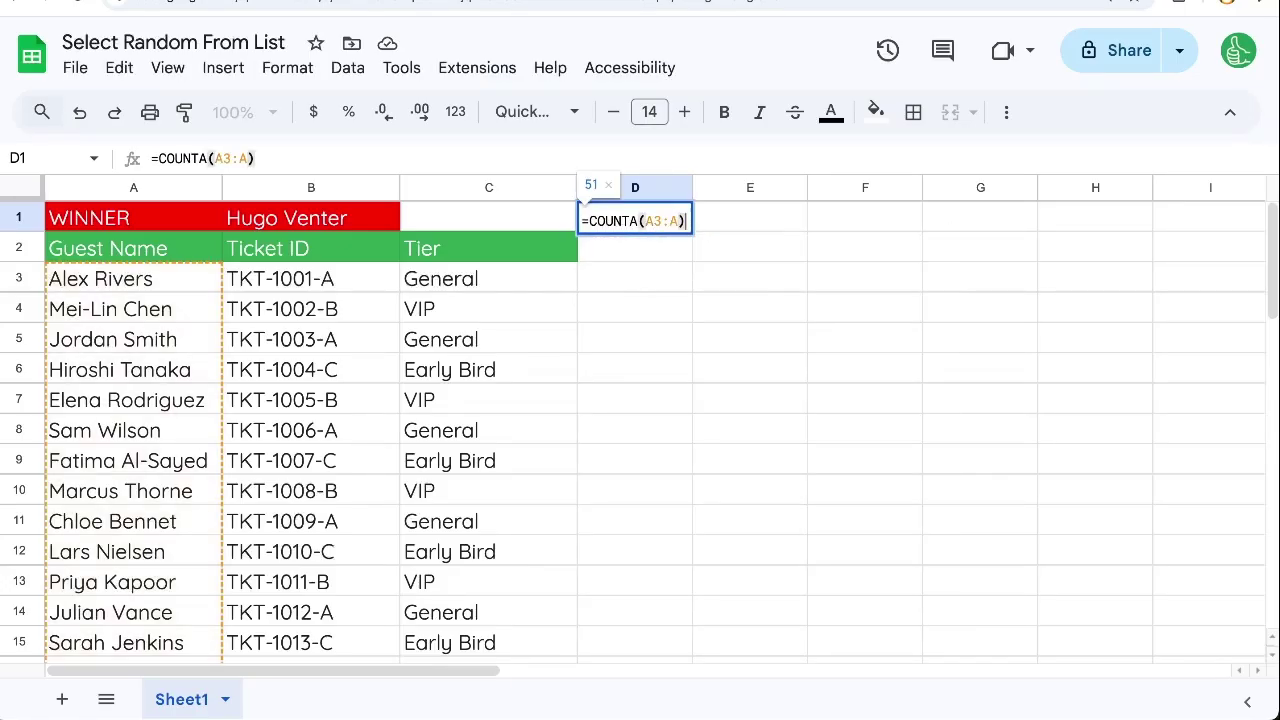
key("Return")
key("Up")
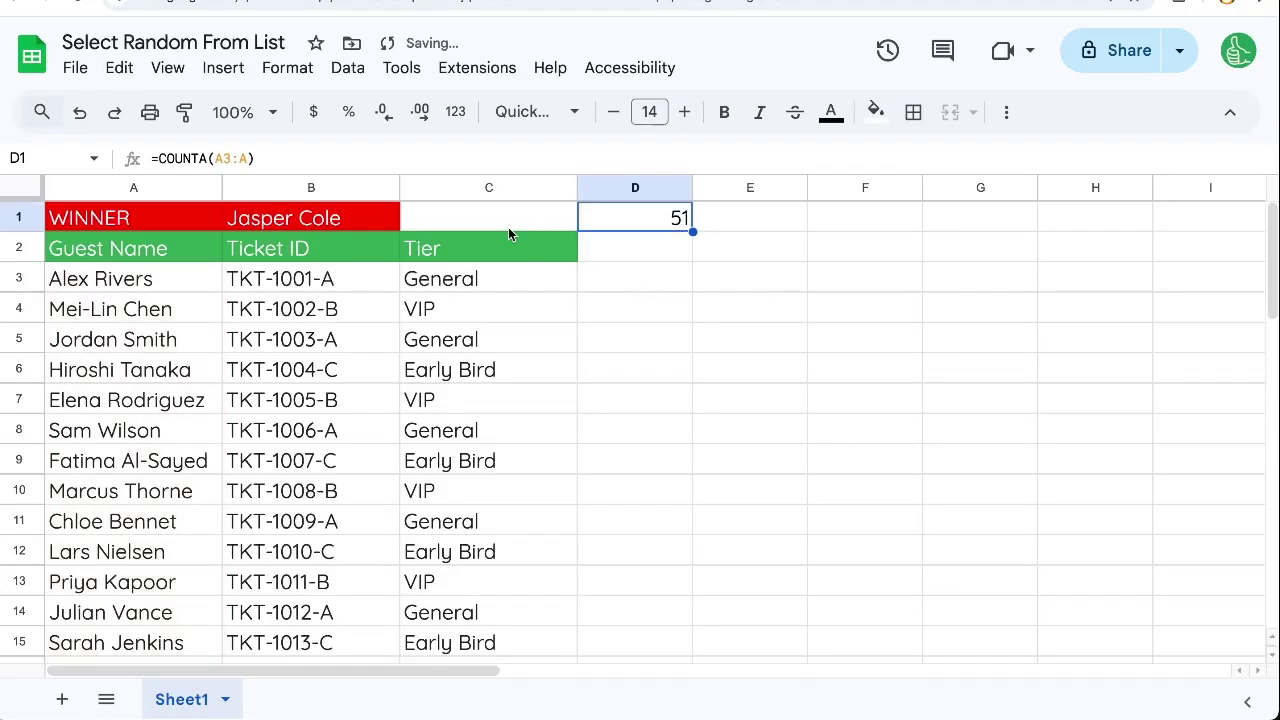
left_click(145, 290)
key("ctrl+shift+Down")
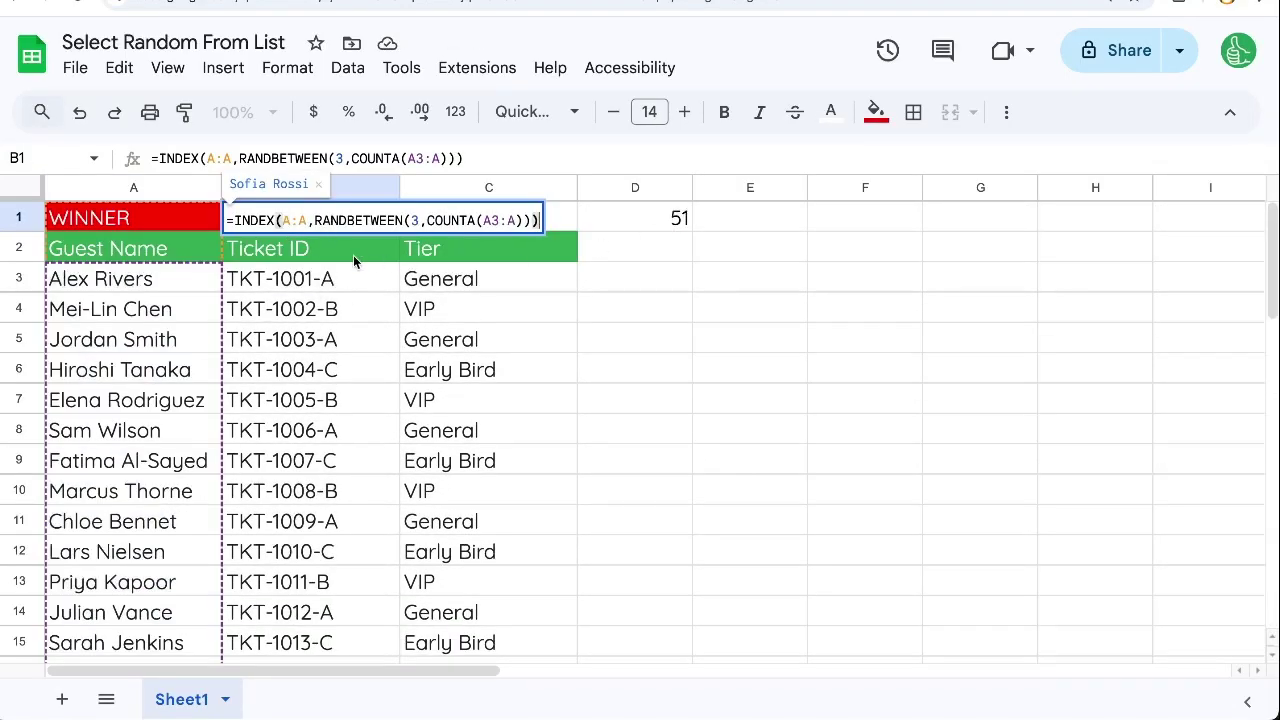
Change the INDEX reference in the B1 formula to A3:A.
left_click(284, 220)
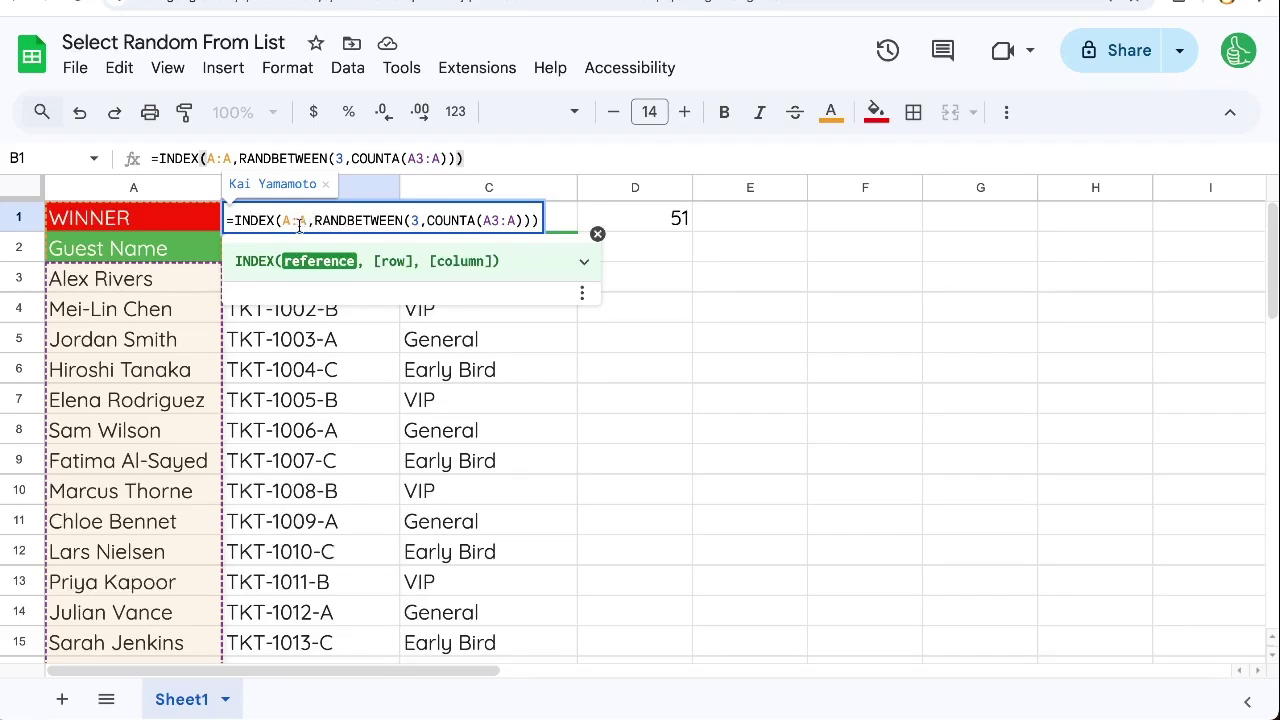
type("3")
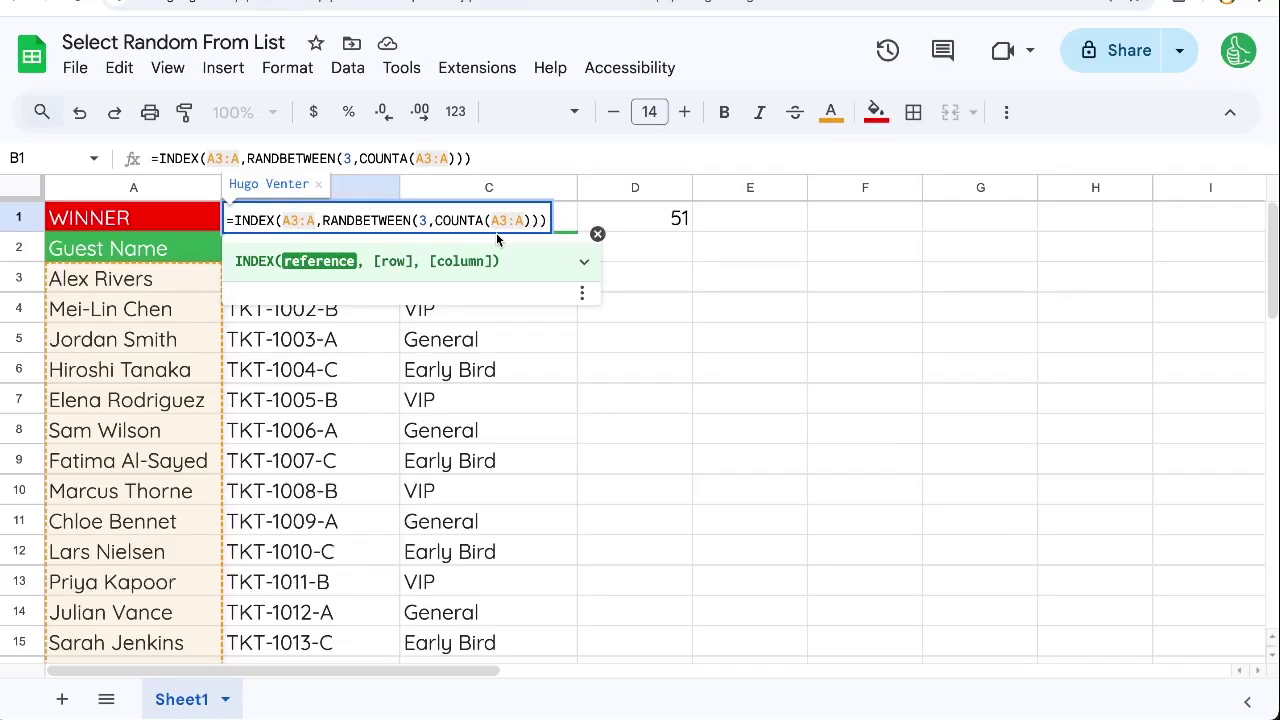
left_click(528, 220)
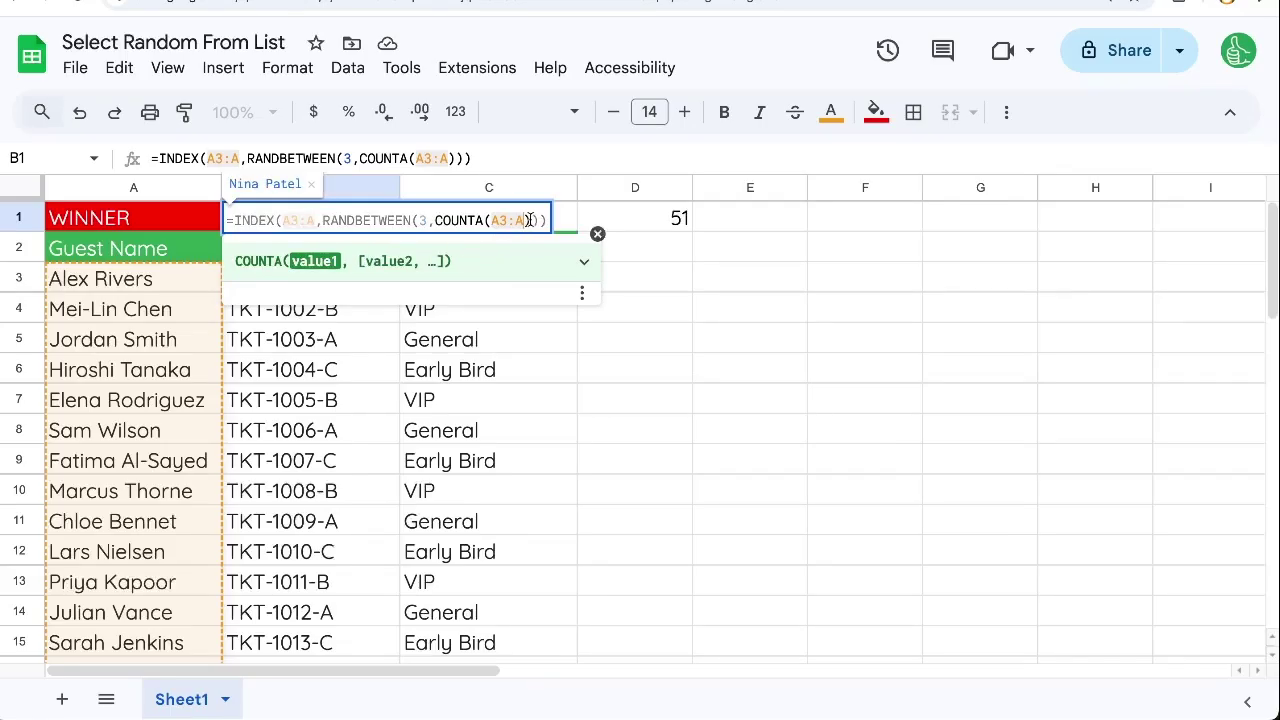
key("Return")
Clear the guest names in A6:A9 and A11:A16, and check the count in D1.
left_click_drag(180, 368, 175, 447)
key("Delete")
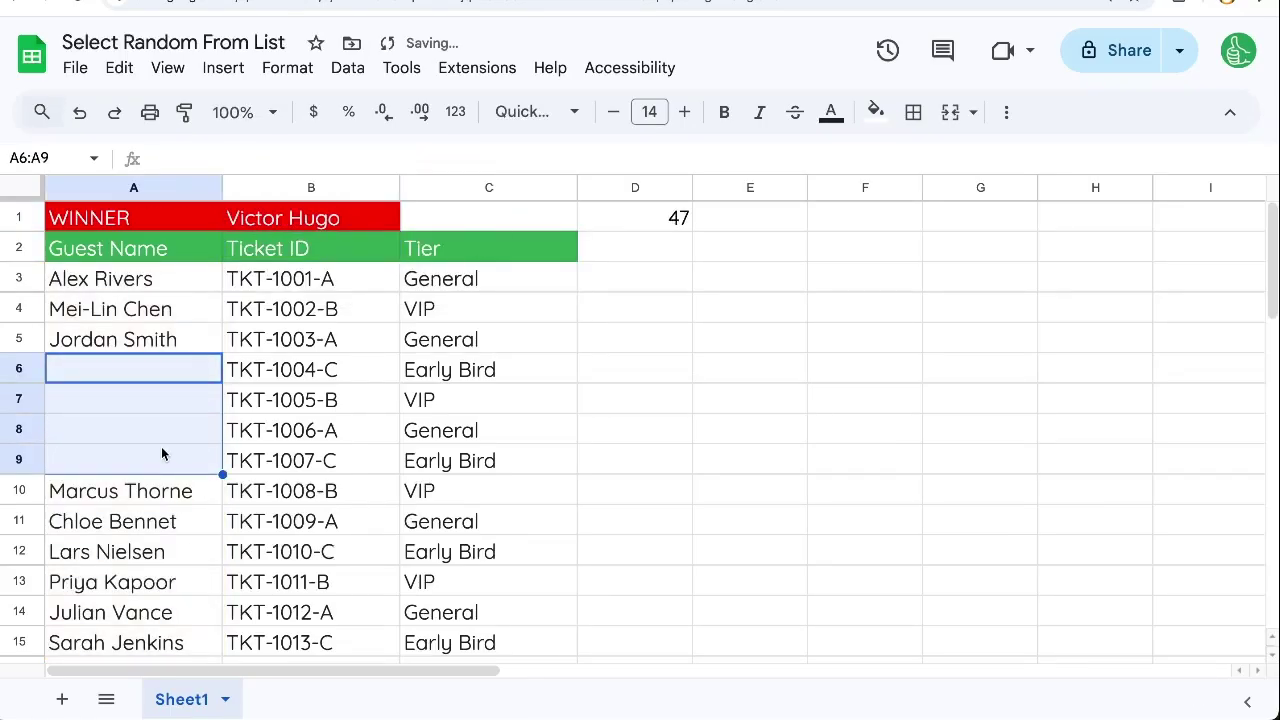
left_click_drag(140, 521, 143, 670)
key("Delete")
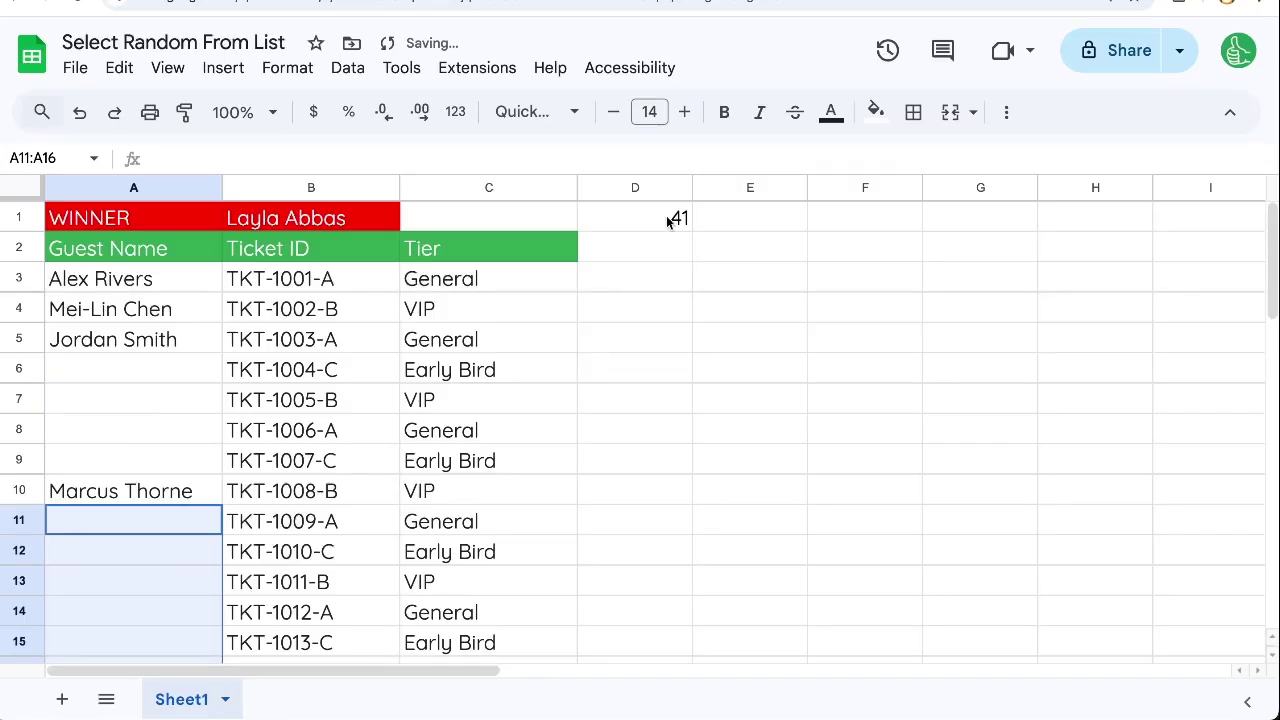
left_click(666, 217)
Add +COUNTBLANK(A3:A) after COUNTA(A3:A) in the RANDBETWEEN high value of the B1 formula.
double_click(376, 218)
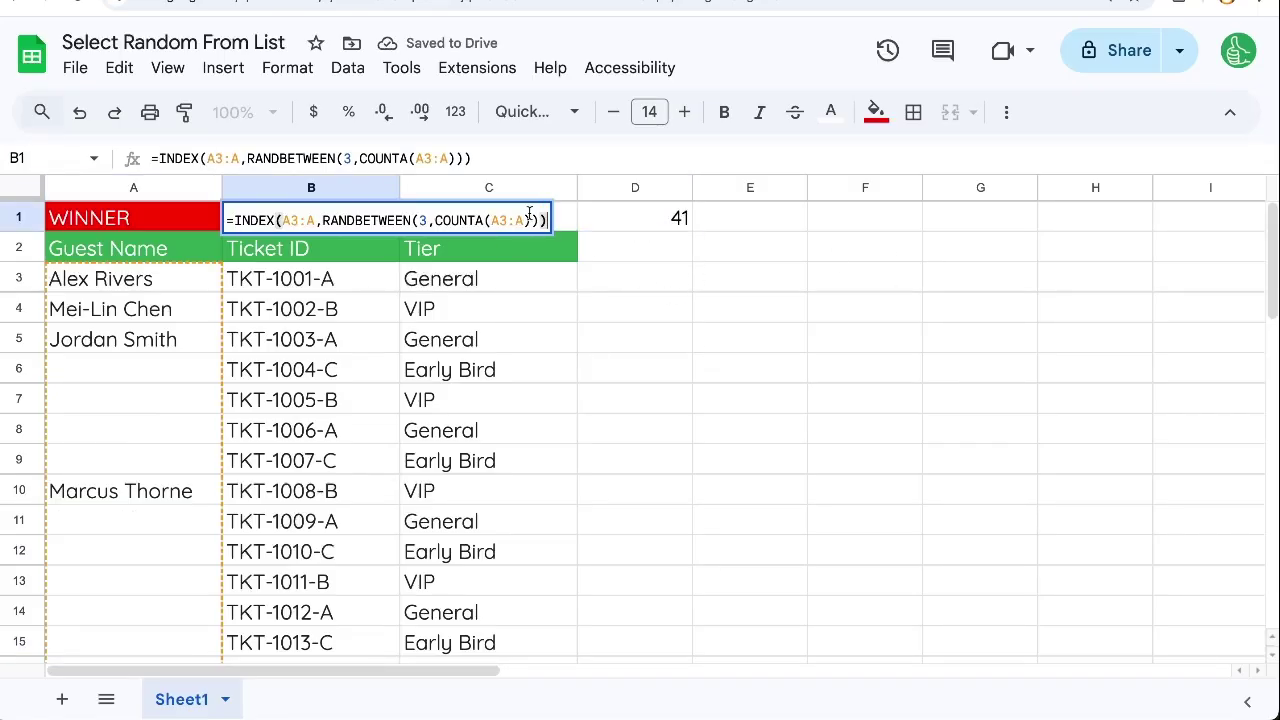
left_click(531, 220)
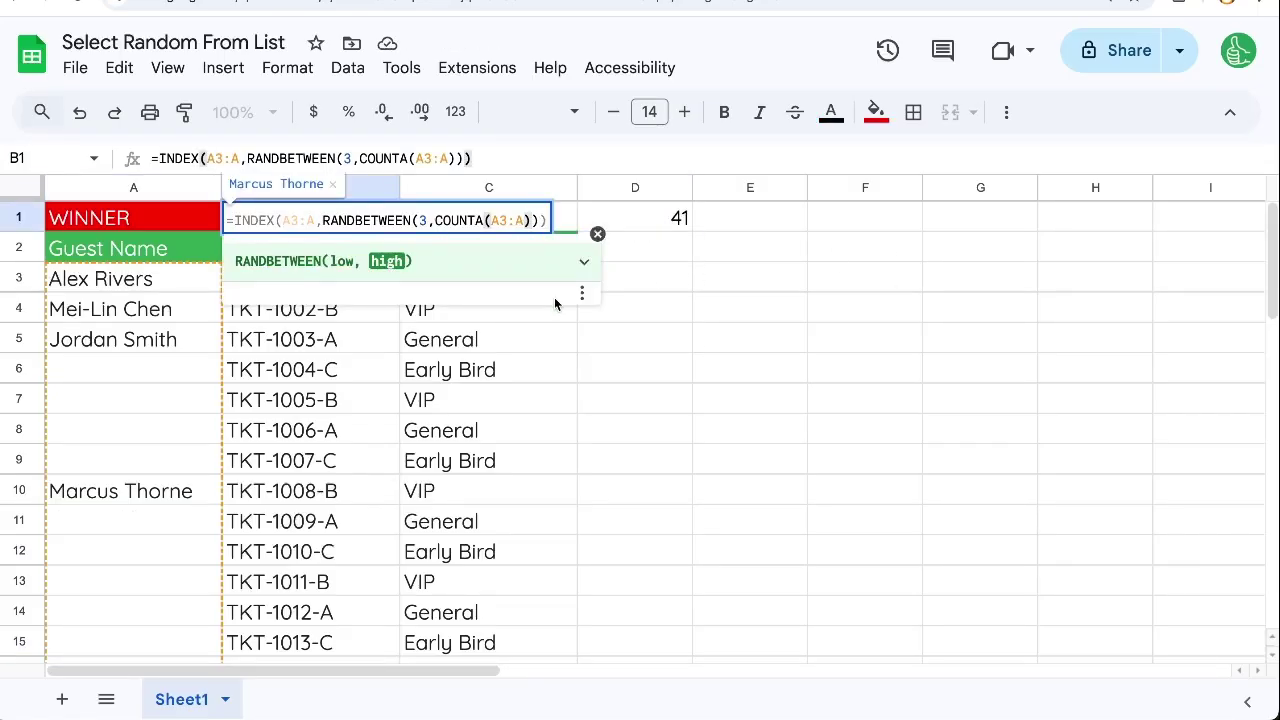
type("+COUNT")
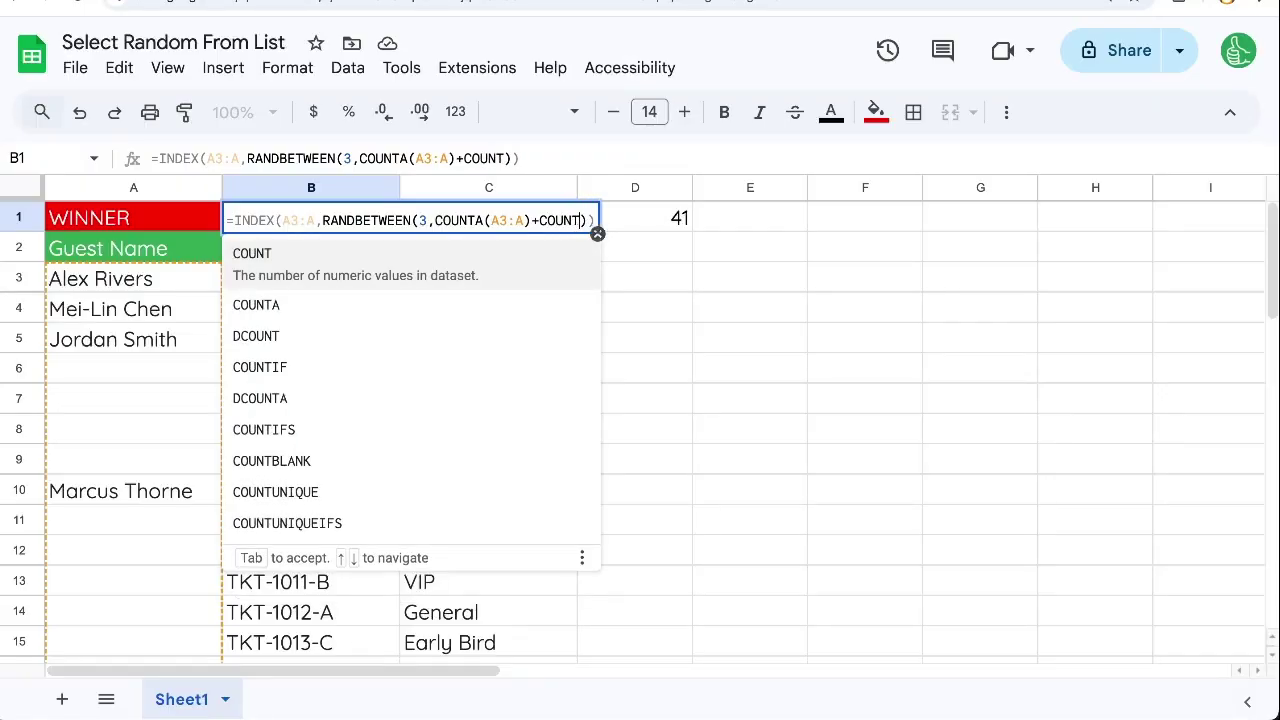
type("B")
key("Tab")
type("(")
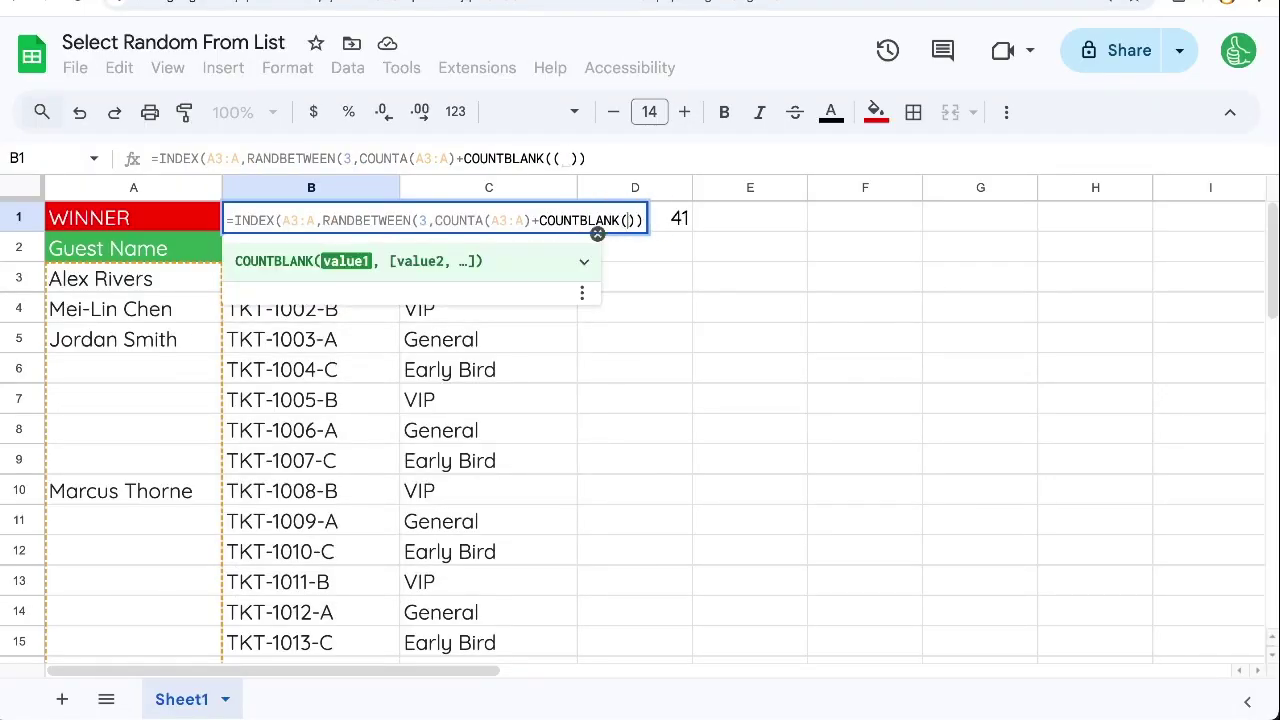
type("A3:A)")
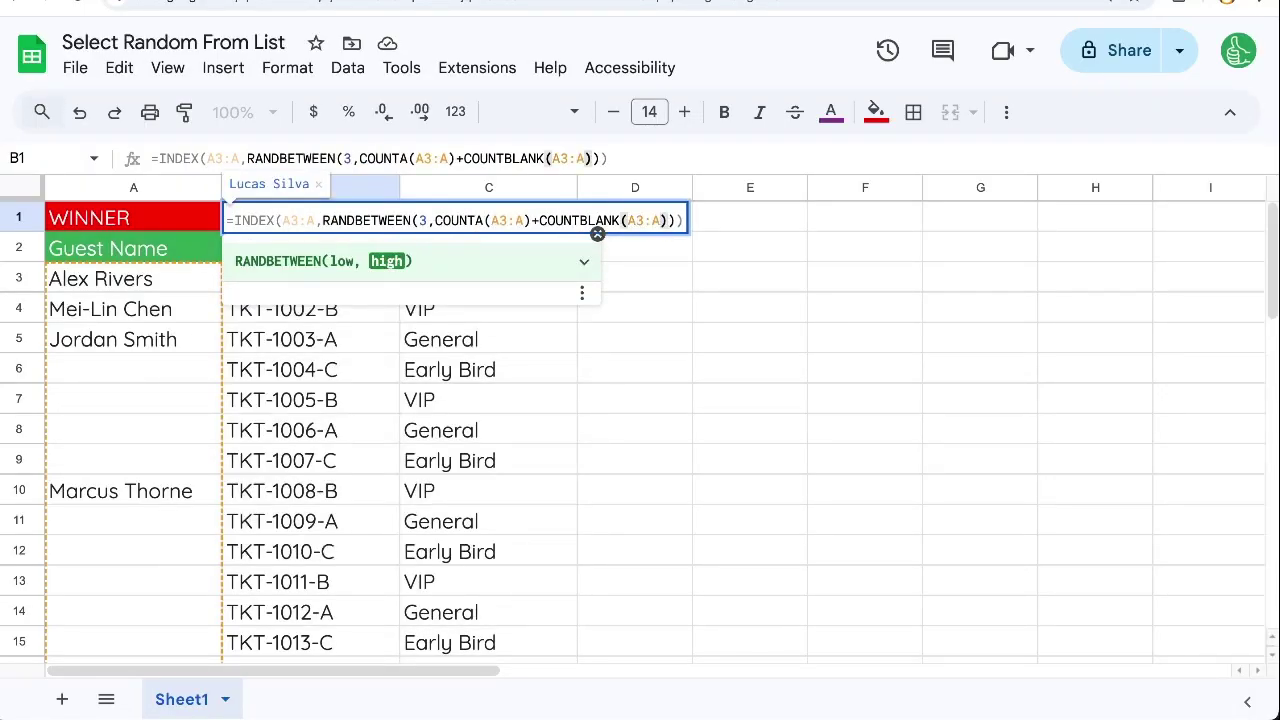
key("Return")
key("Up")
Extend the D1 formula to =COUNTA(A3:A)+COUNTBLANK(A3:A).
double_click(665, 207)
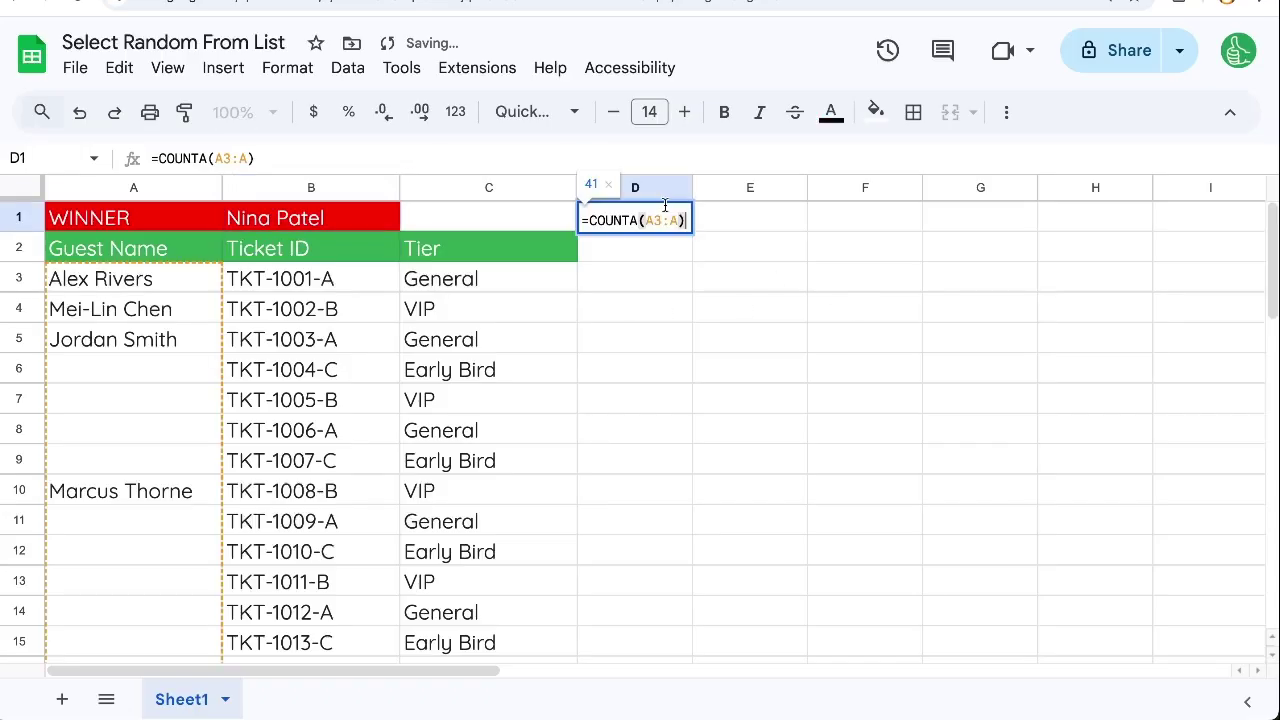
type("+COUNTBLAN")
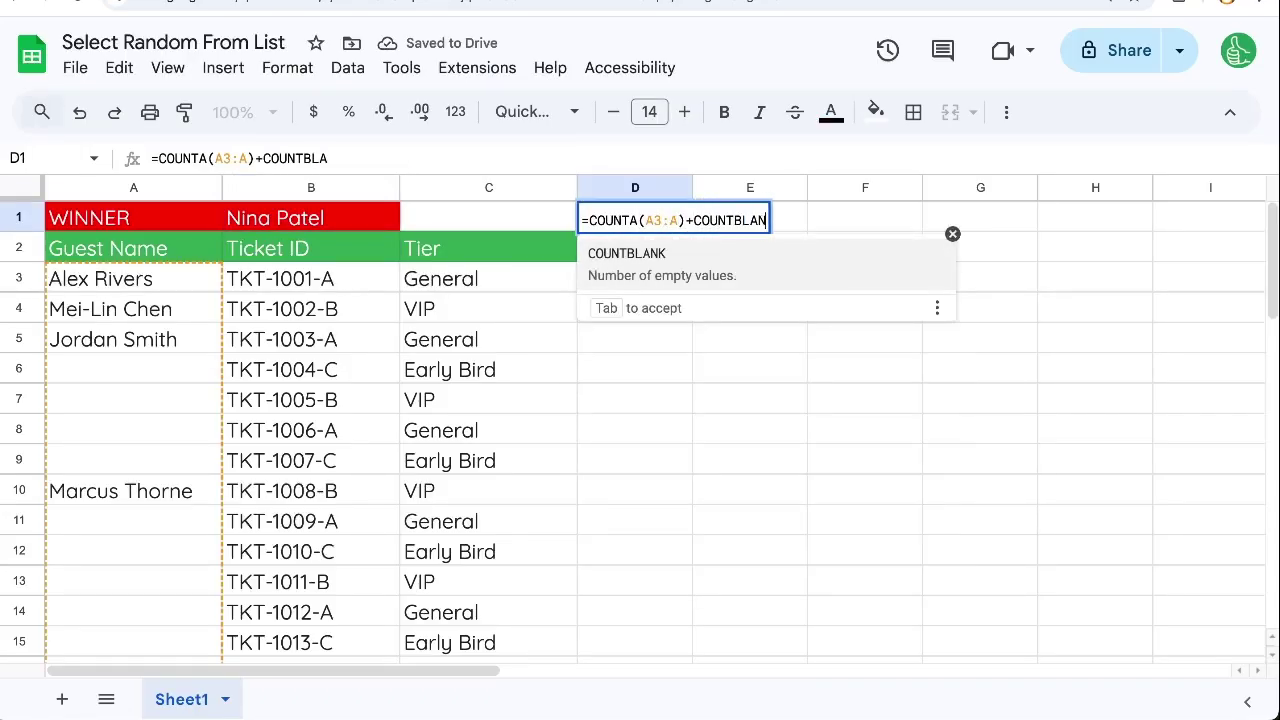
key("Tab")
type("A3:A")
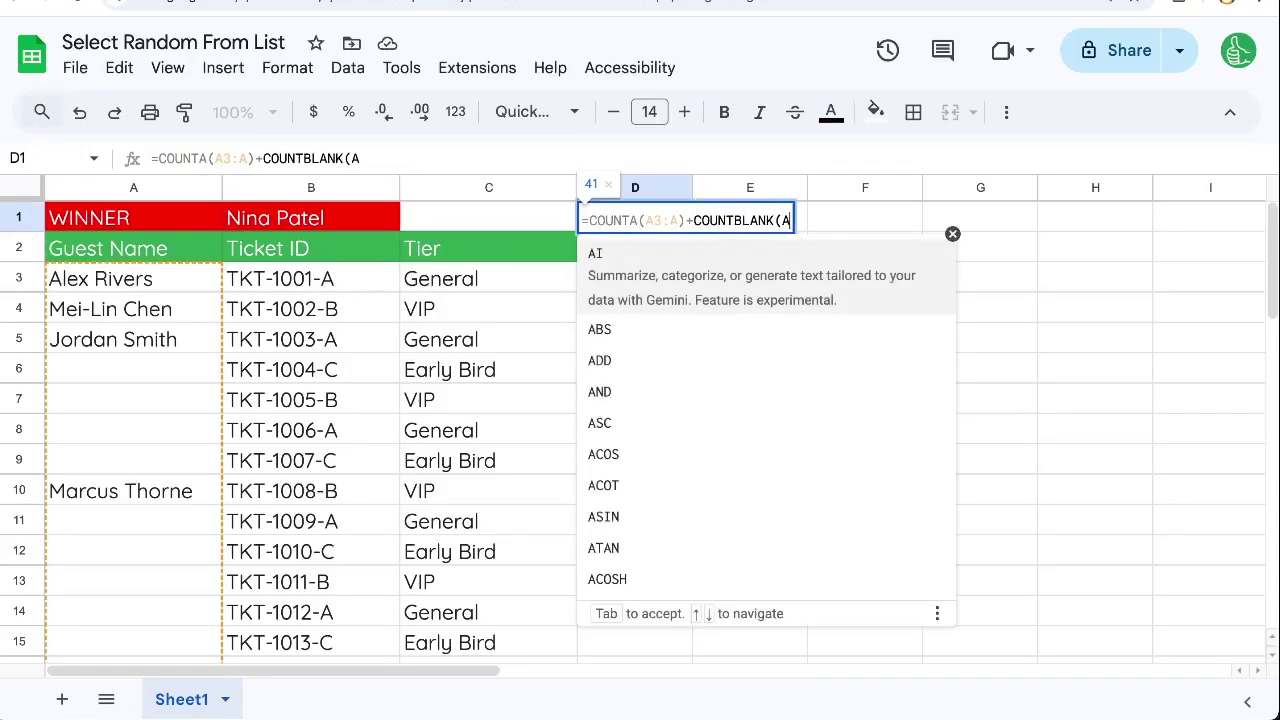
type(")")
key("Return")
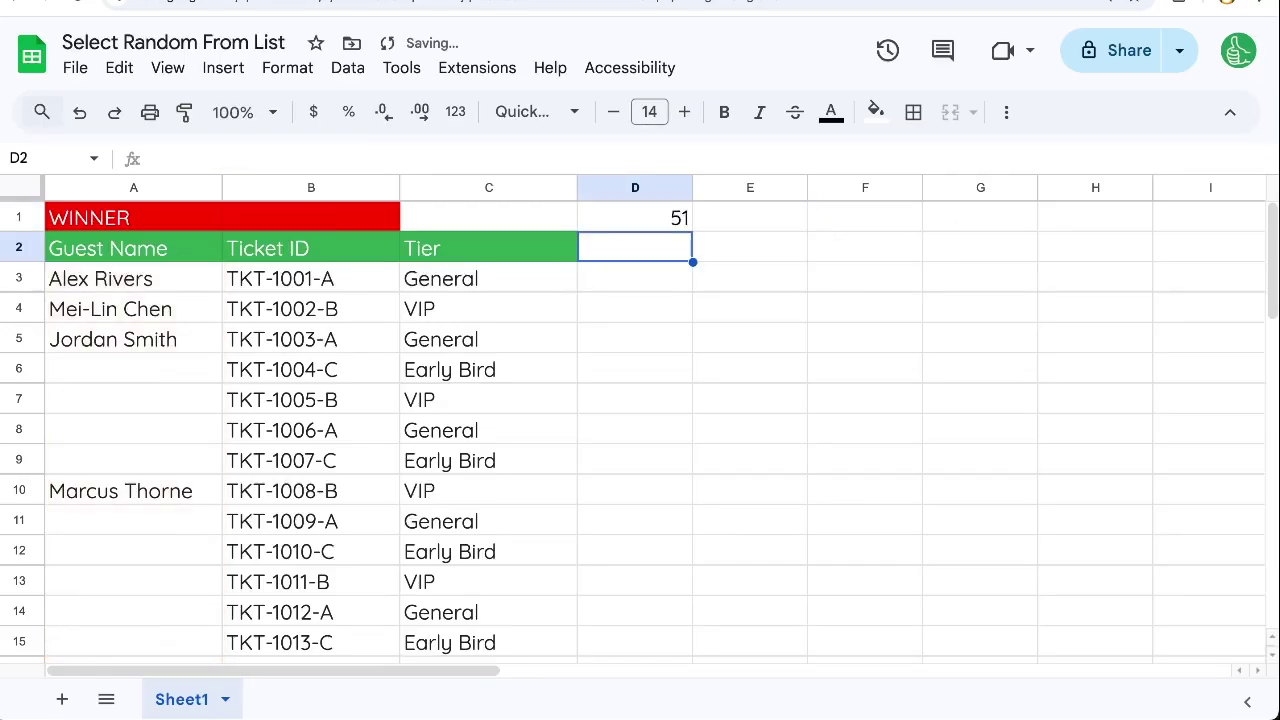
Review the blank guest name cells starting at A6 and inspect the count formula in D1.
key("Left")
key("Left")
key("Left")
key("Down")
key("Down")
key("Down")
key("Down")
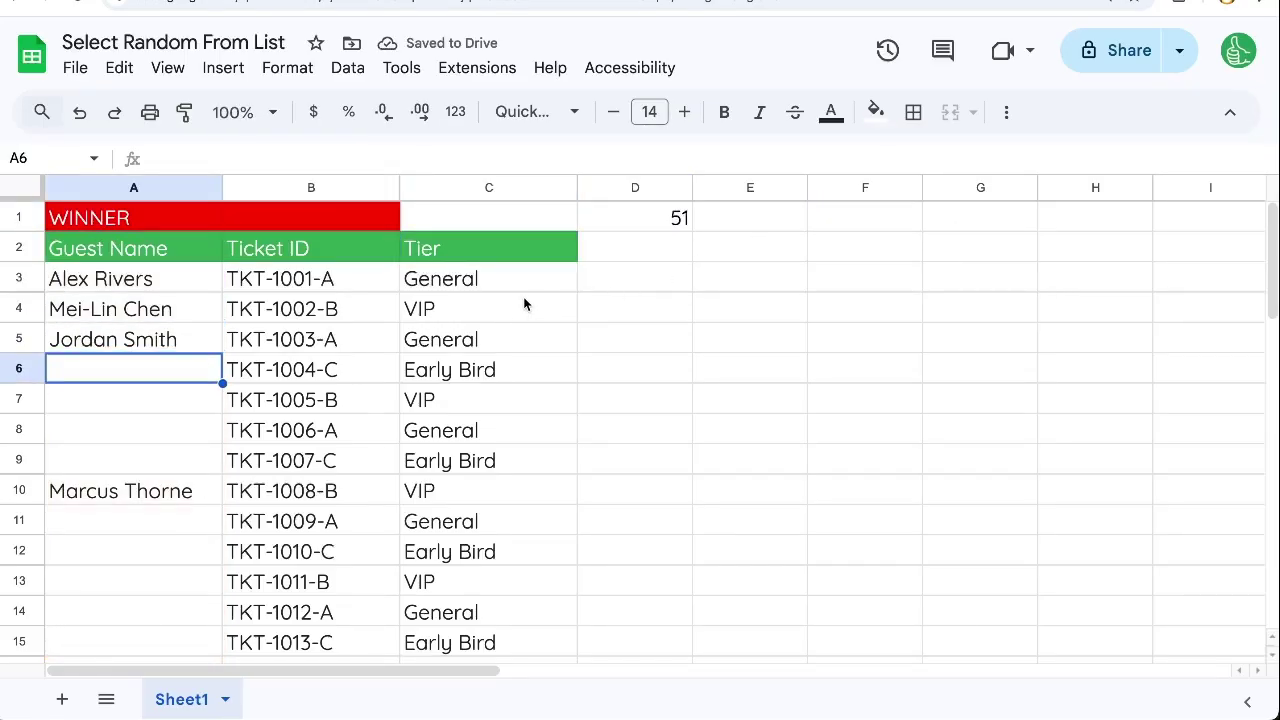
left_click(679, 219)
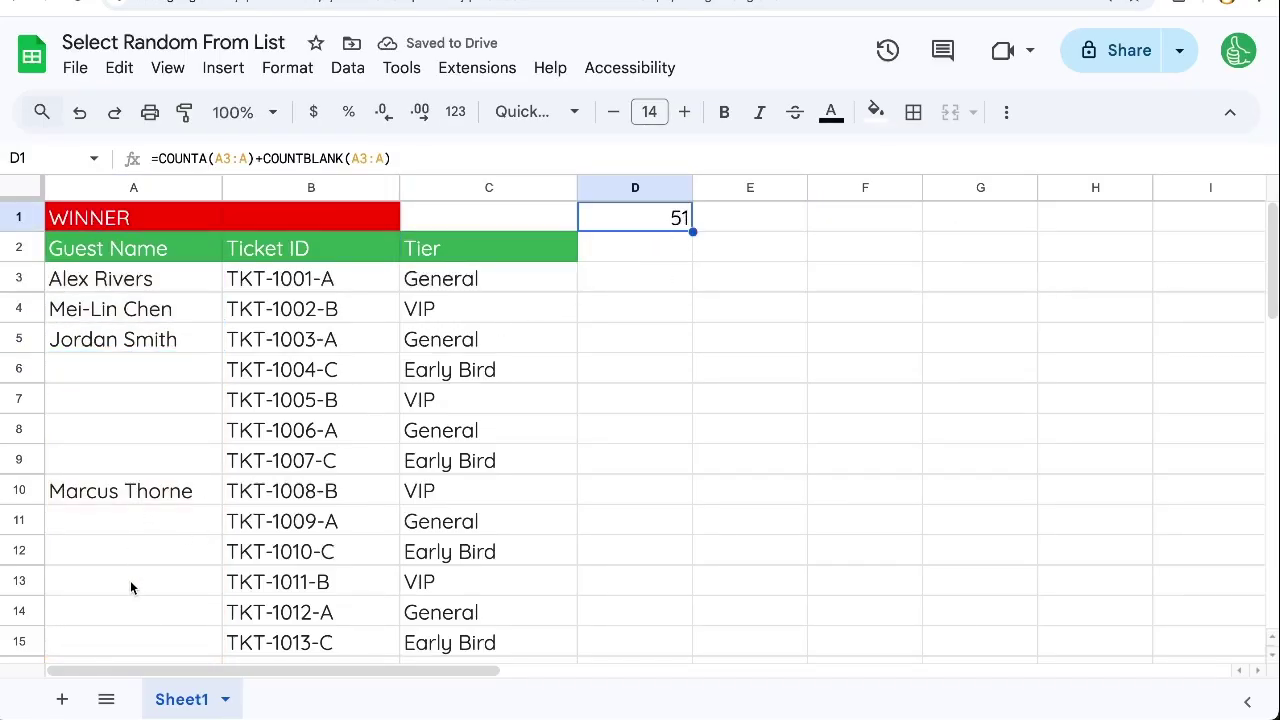
Clear the guest name in A32 so that B1 draws a new winner.
scroll(130, 580, "down", 5)
left_click(133, 488)
key("Delete")
key("Down")
scroll(561, 235, "up", 5)
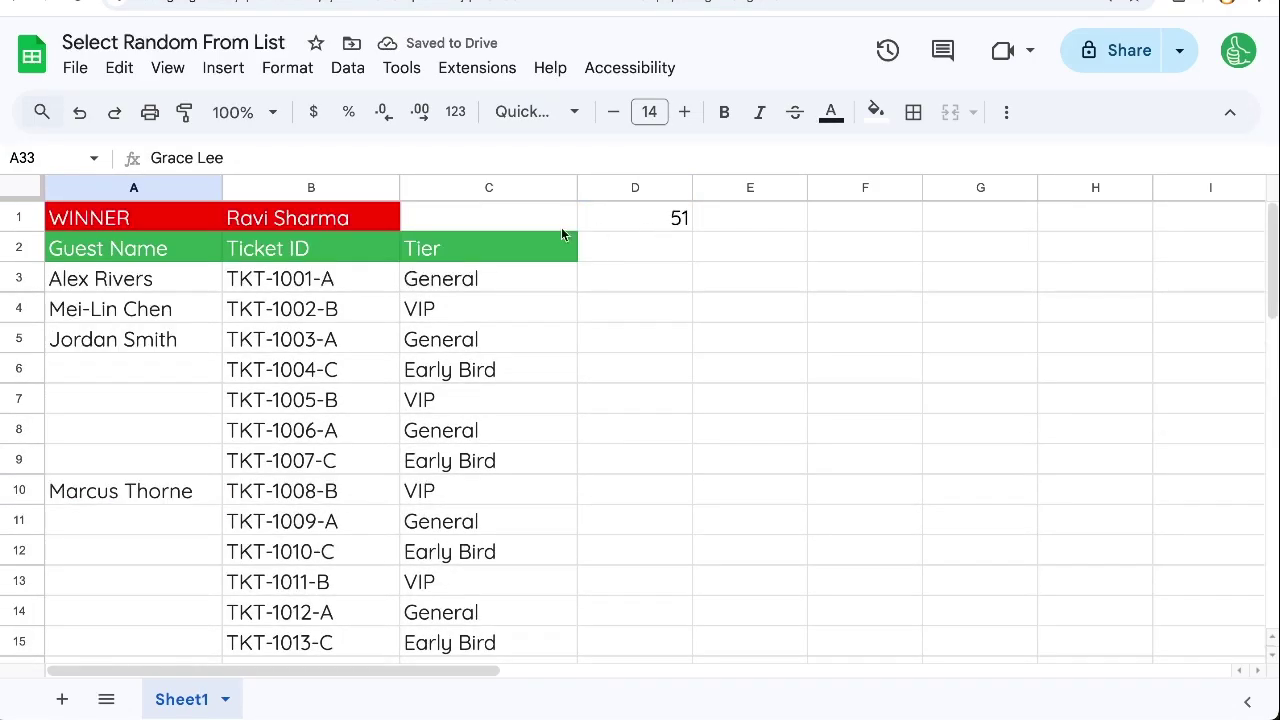
Examine the B1 formula alongside the filled and blank guest name cells in A3:A9.
left_click_drag(146, 370, 145, 472)
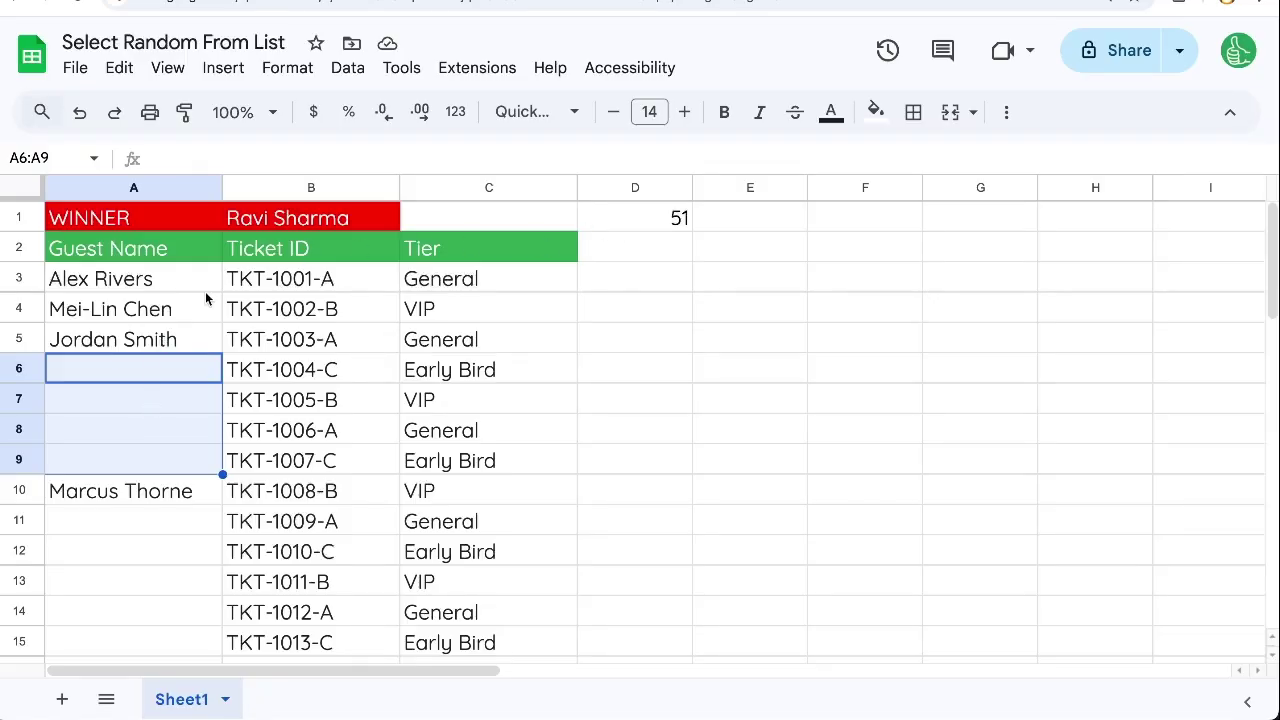
double_click(324, 212)
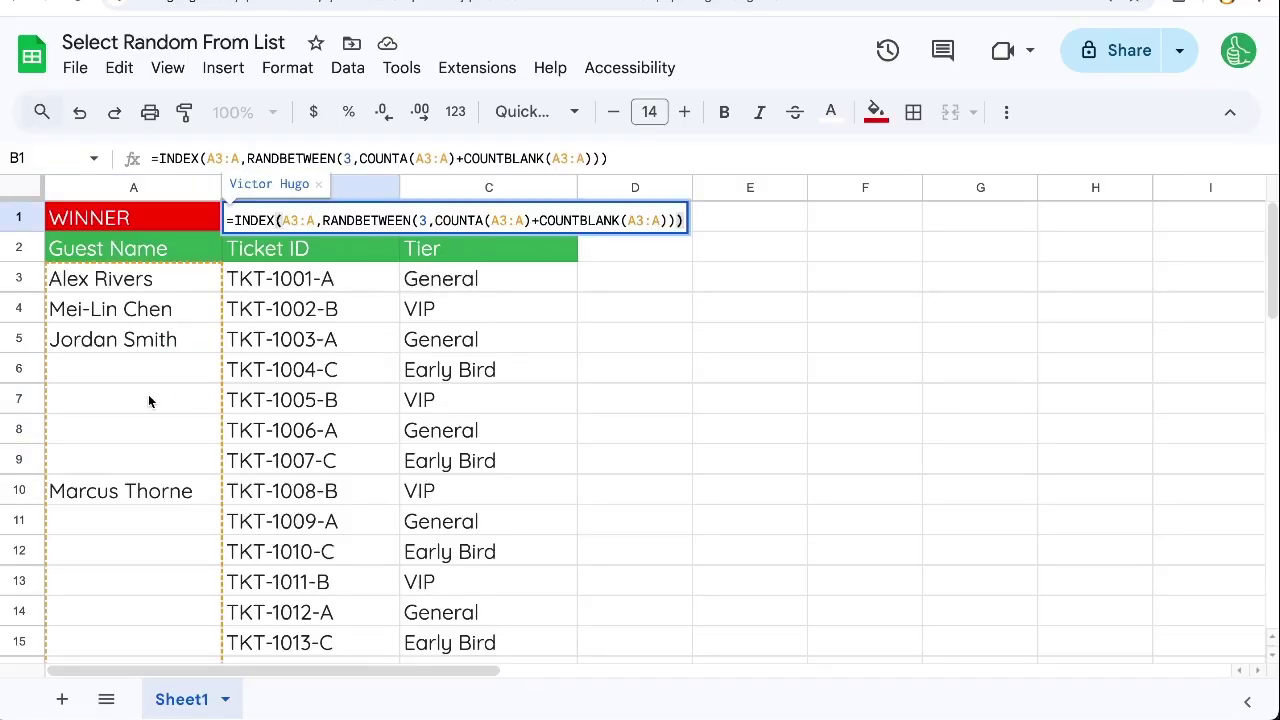
left_click(145, 369)
left_click_drag(136, 388, 143, 411)
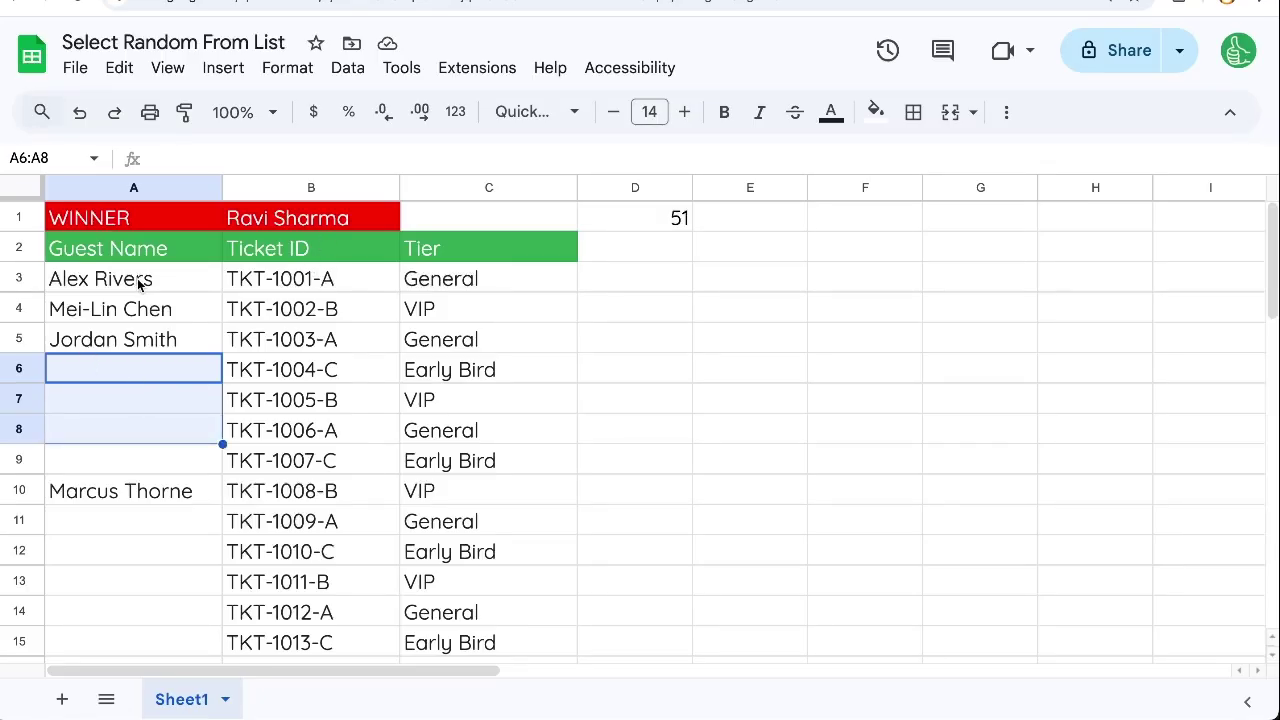
left_click_drag(139, 282, 126, 467)
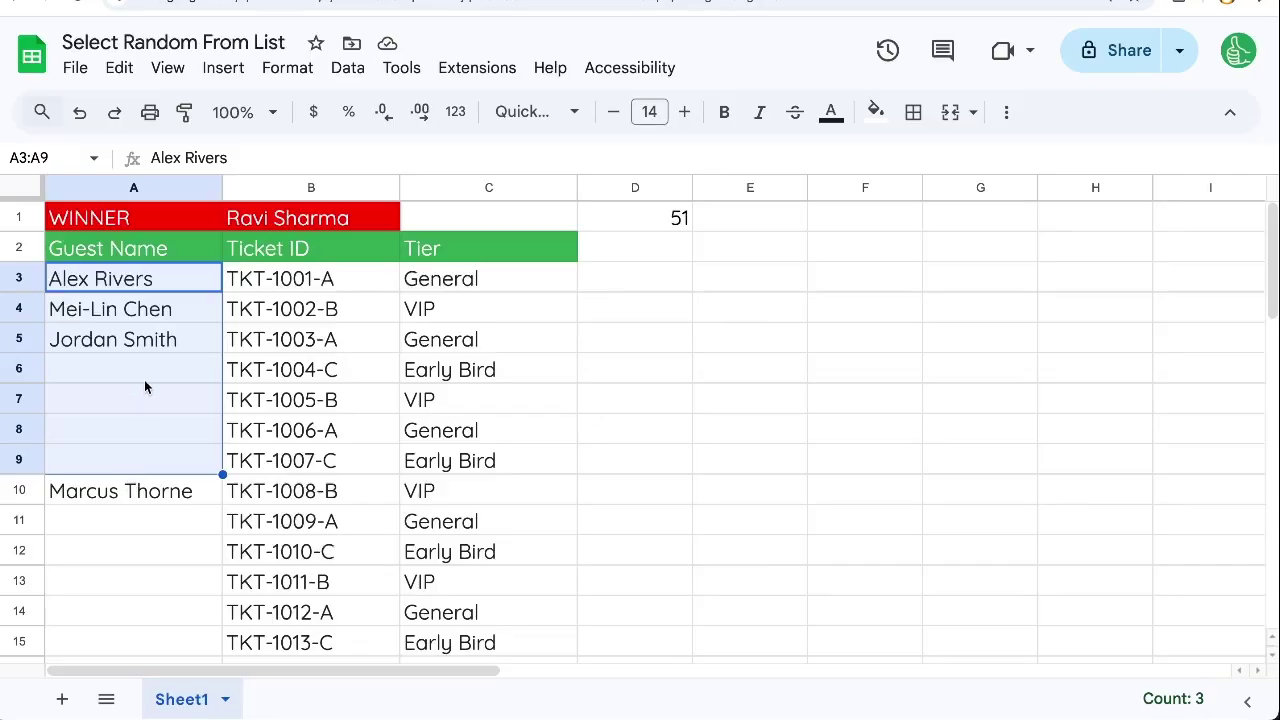
left_click_drag(144, 382, 148, 457)
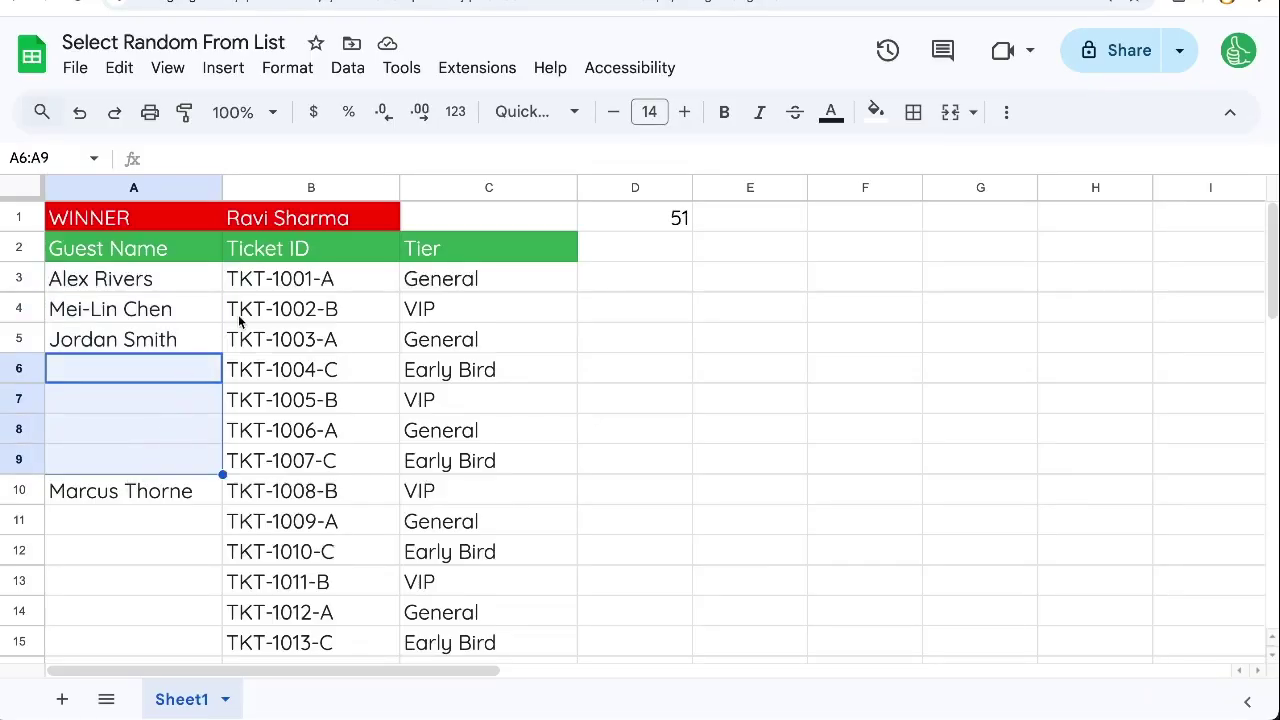
left_click(152, 284)
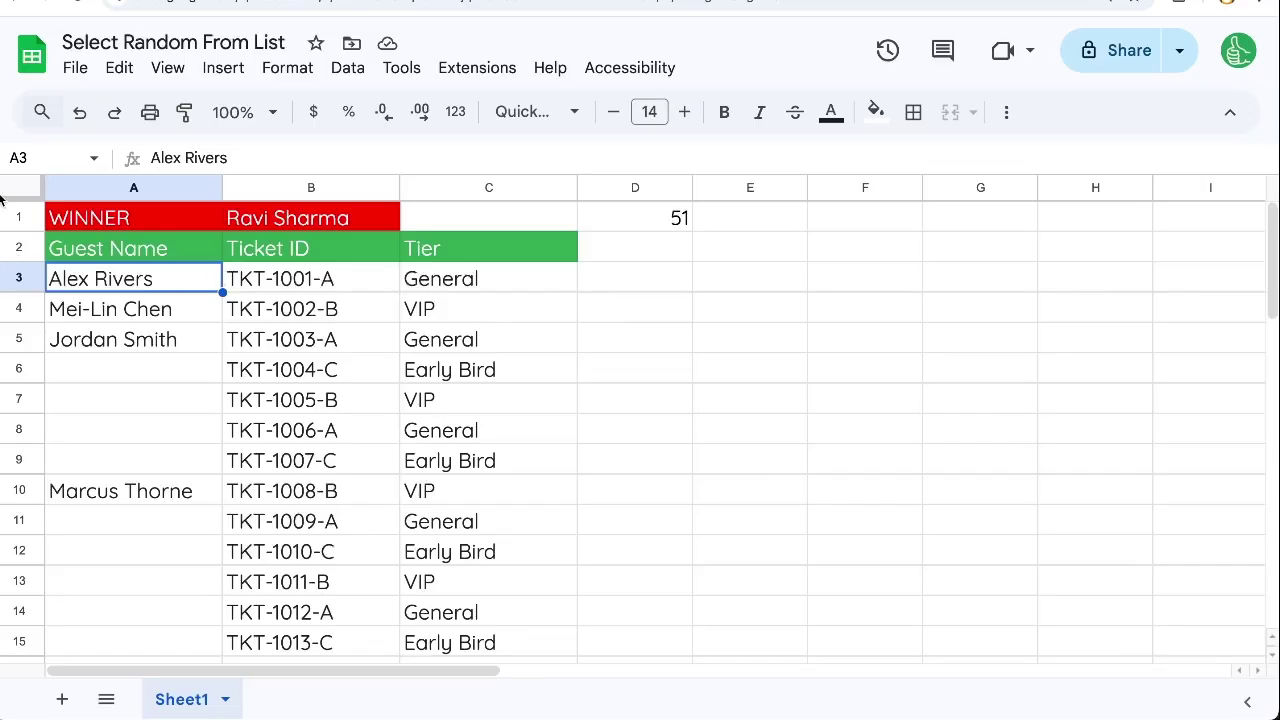
Freeze rows 1 and 2, sort the sheet A to Z by the Guest Name column, and check where the names end.
left_click_drag(2, 200, 14, 262)
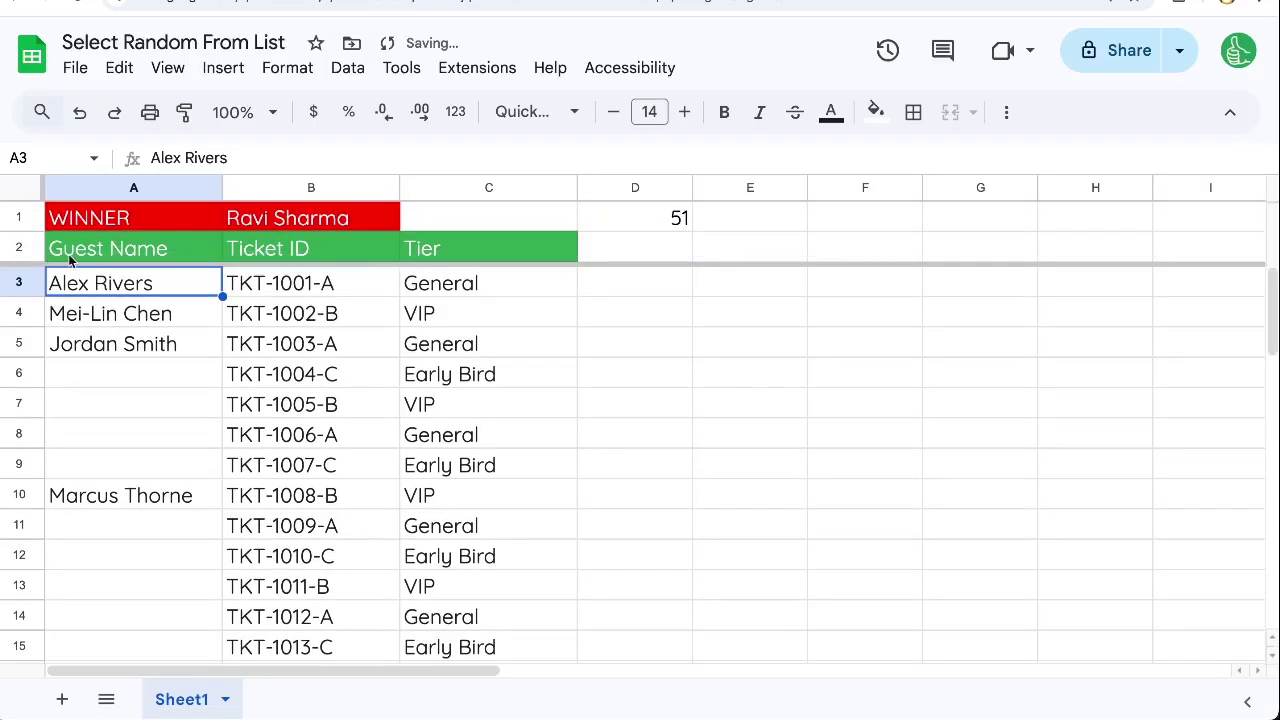
left_click(206, 190)
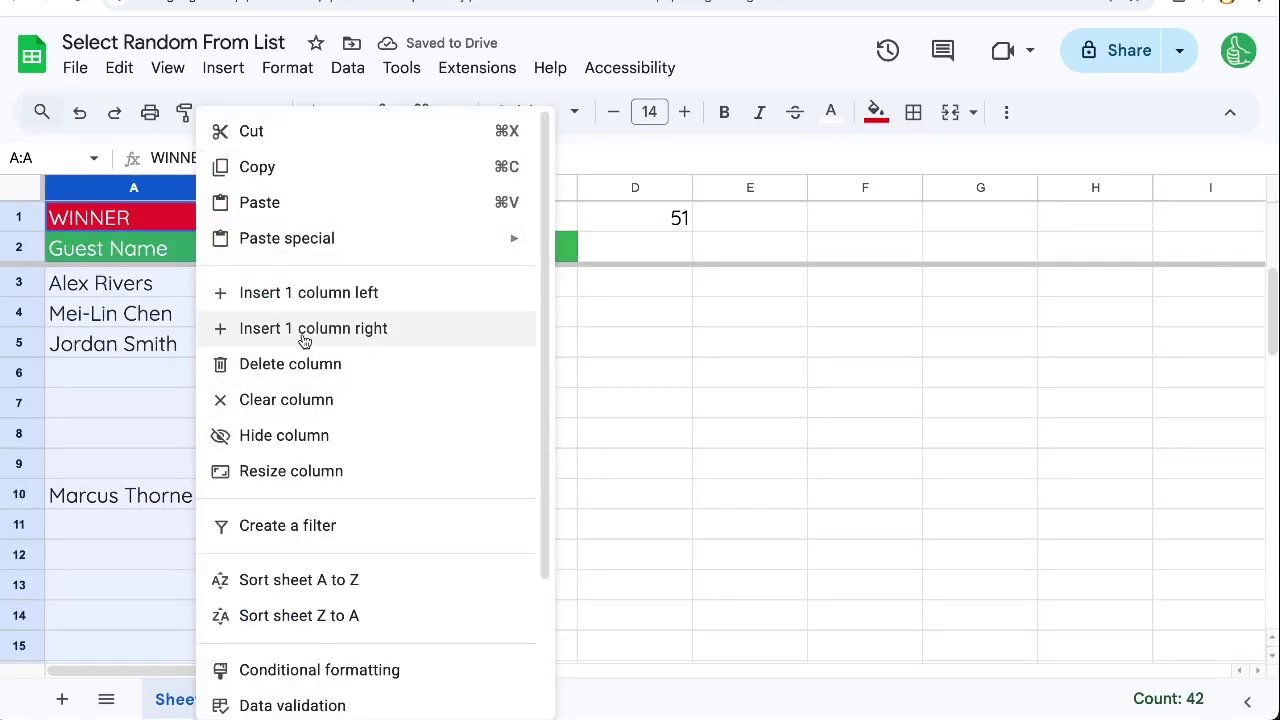
left_click(314, 567)
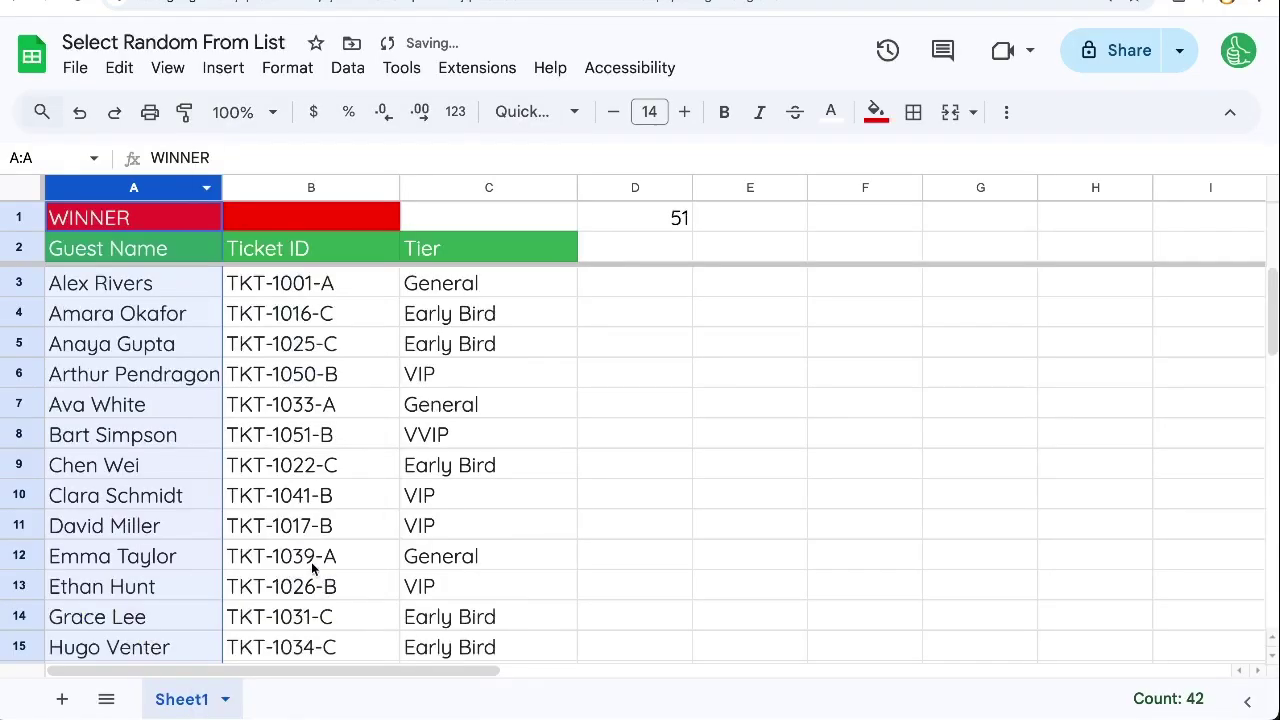
left_click(172, 288)
scroll(150, 330, "down", 10)
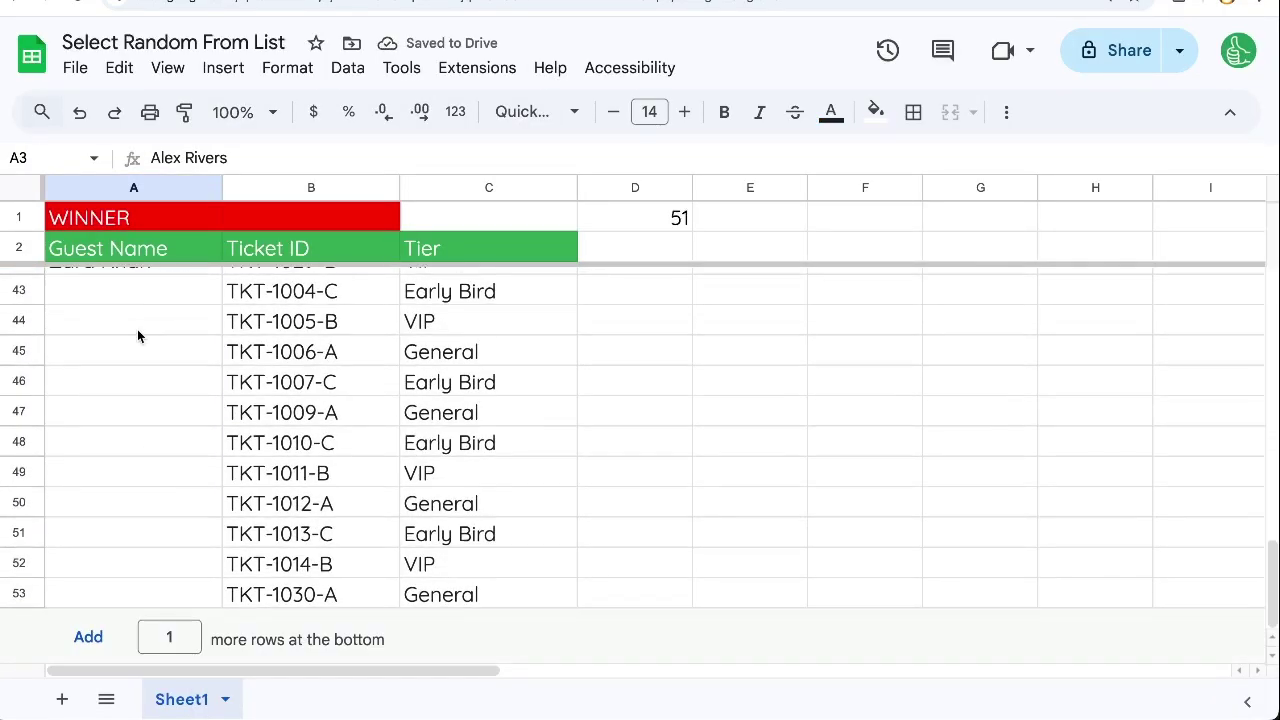
scroll(120, 420, "up", 4)
left_click(94, 569)
scroll(115, 490, "up", 10)
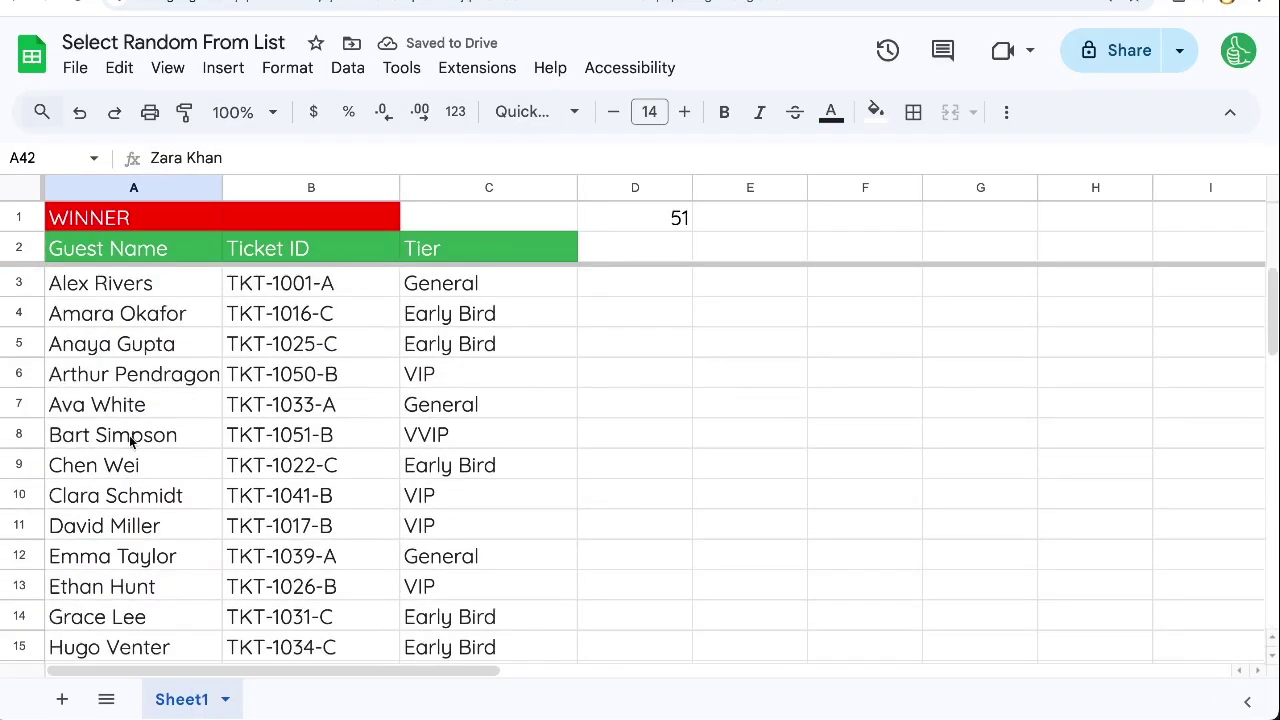
Remove +COUNTBLANK(A3:A) from the B1 formula, leaving =INDEX(A3:A,RANDBETWEEN(3,COUNTA(A3:A))).
double_click(366, 214)
type("=INDEX(A3:A,RANDBETWEEN(3,COUNTA(A3:A)+COUNTBLANK(A3:A)))")
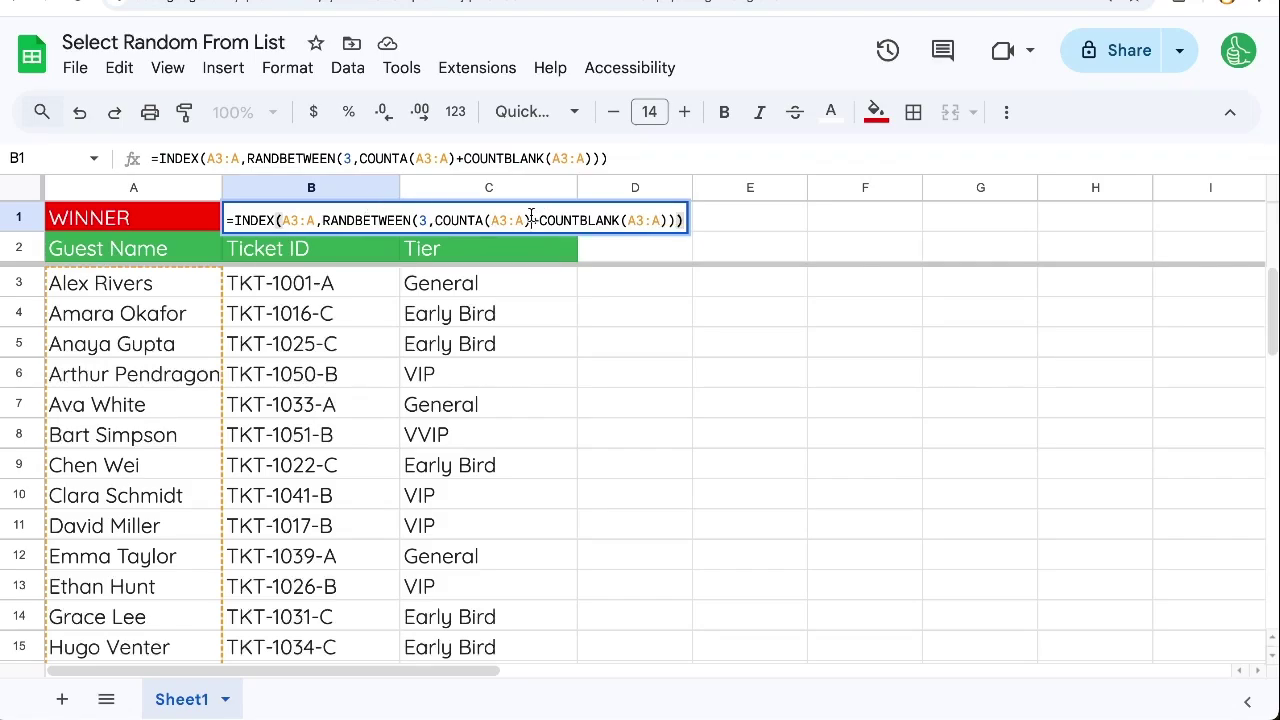
left_click_drag(531, 218, 664, 213)
key("BackSpace")
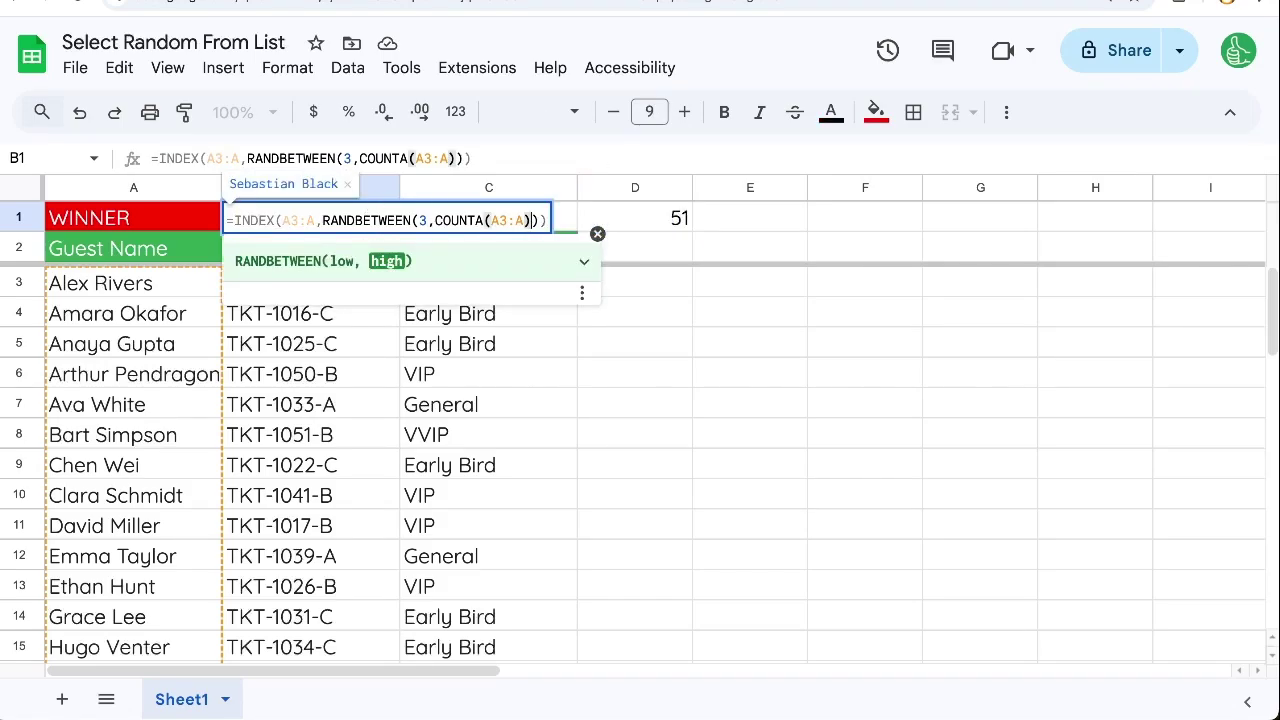
key("Return")
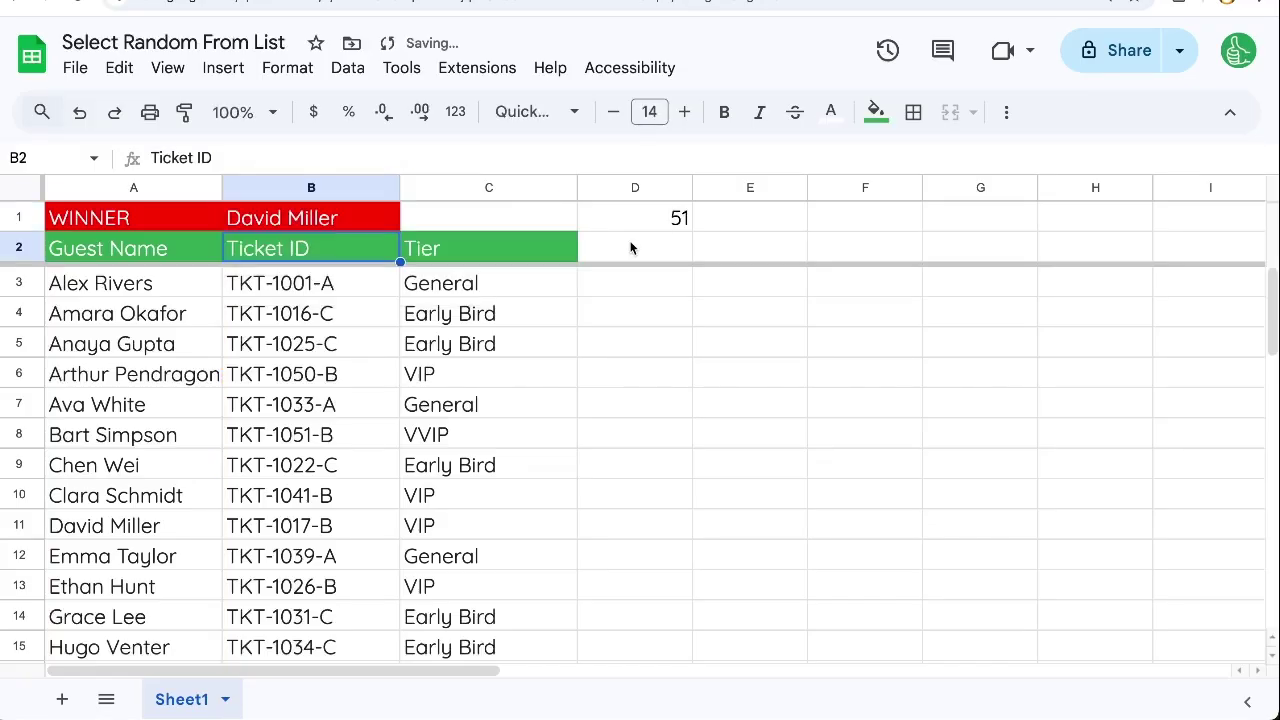
Clear the counting formula from D1.
left_click(656, 240)
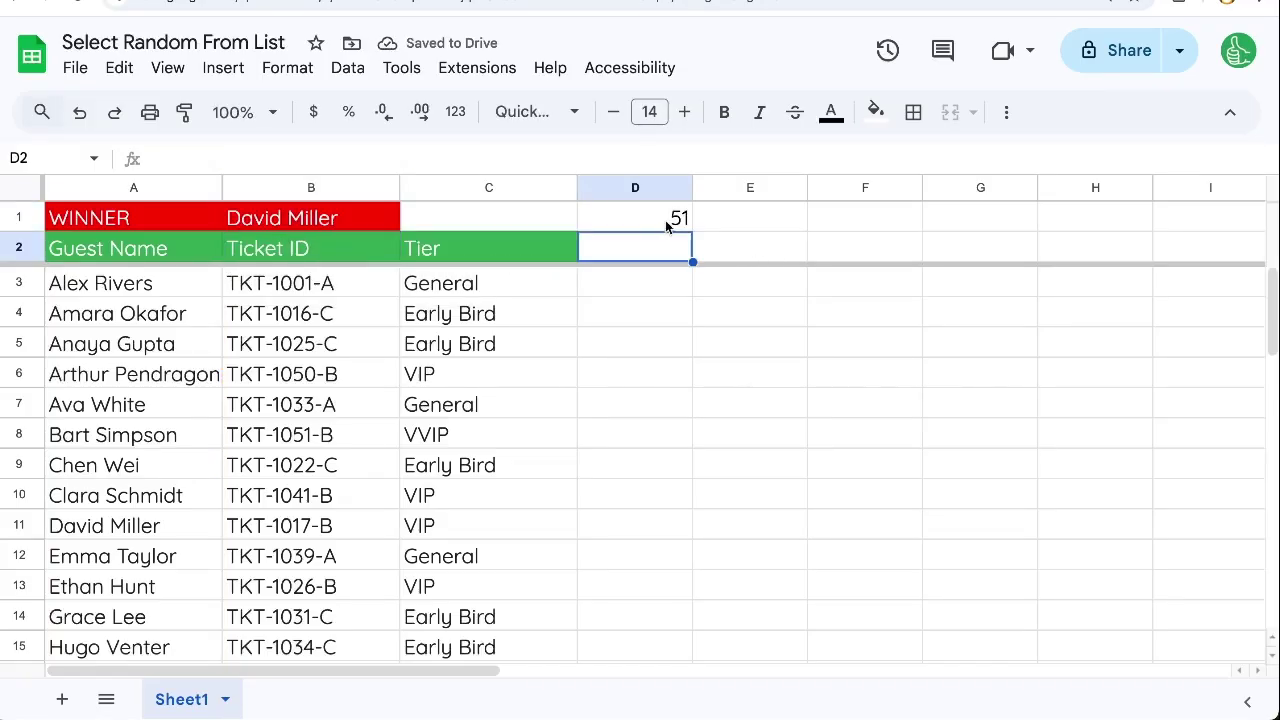
left_click(677, 219)
key("Delete")
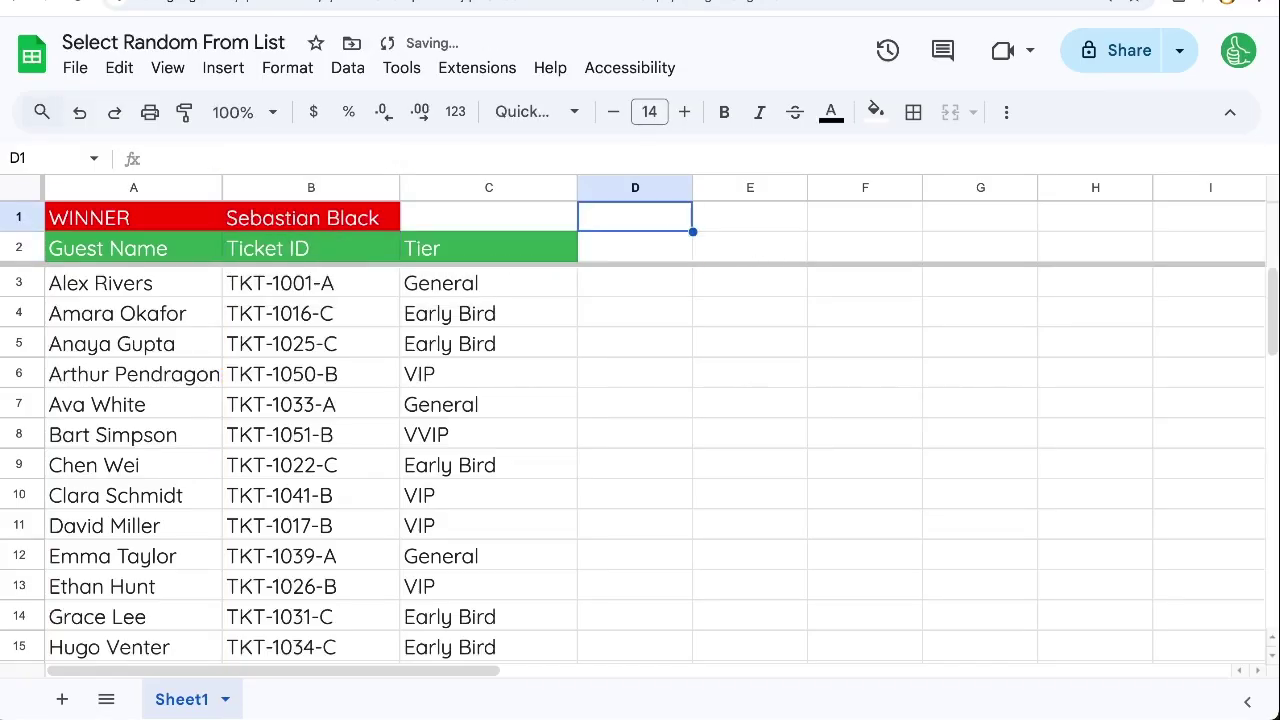
Search the sheet for the winner's name copied from B1 and select the matching ticket ID in column B.
left_click(333, 220)
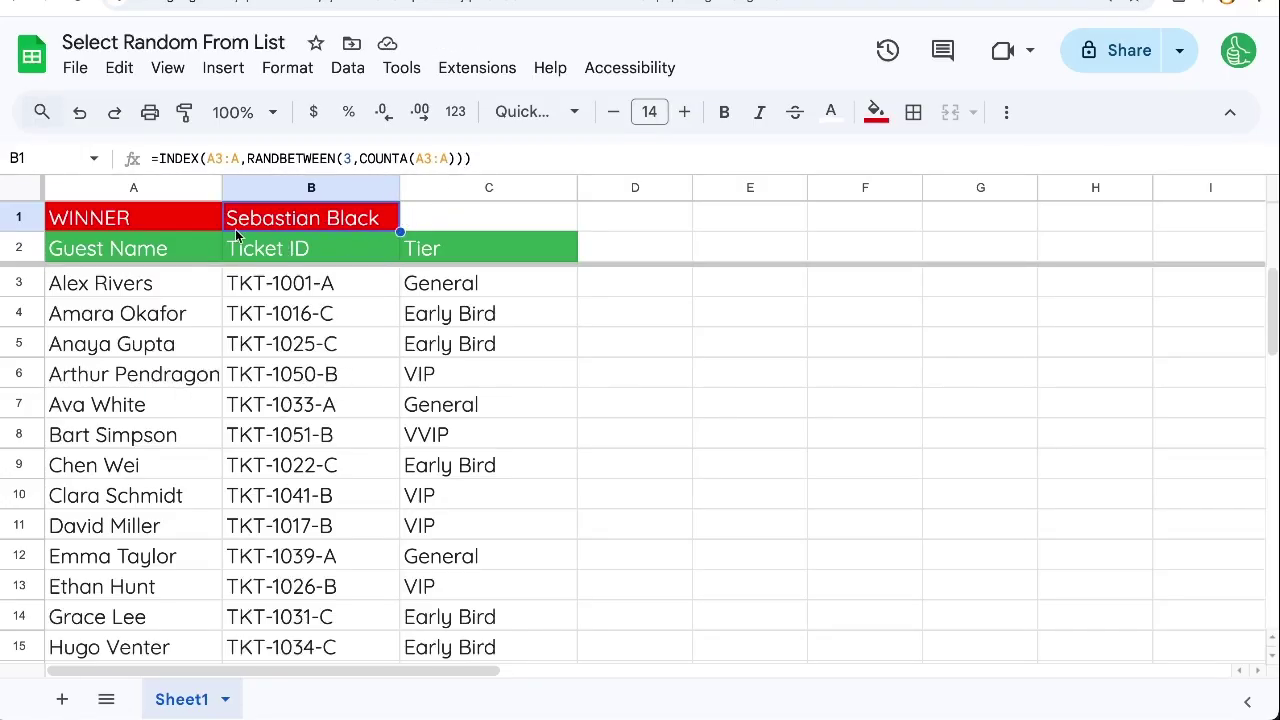
type("c")
key("Escape")
key("super+c")
key("super+f")
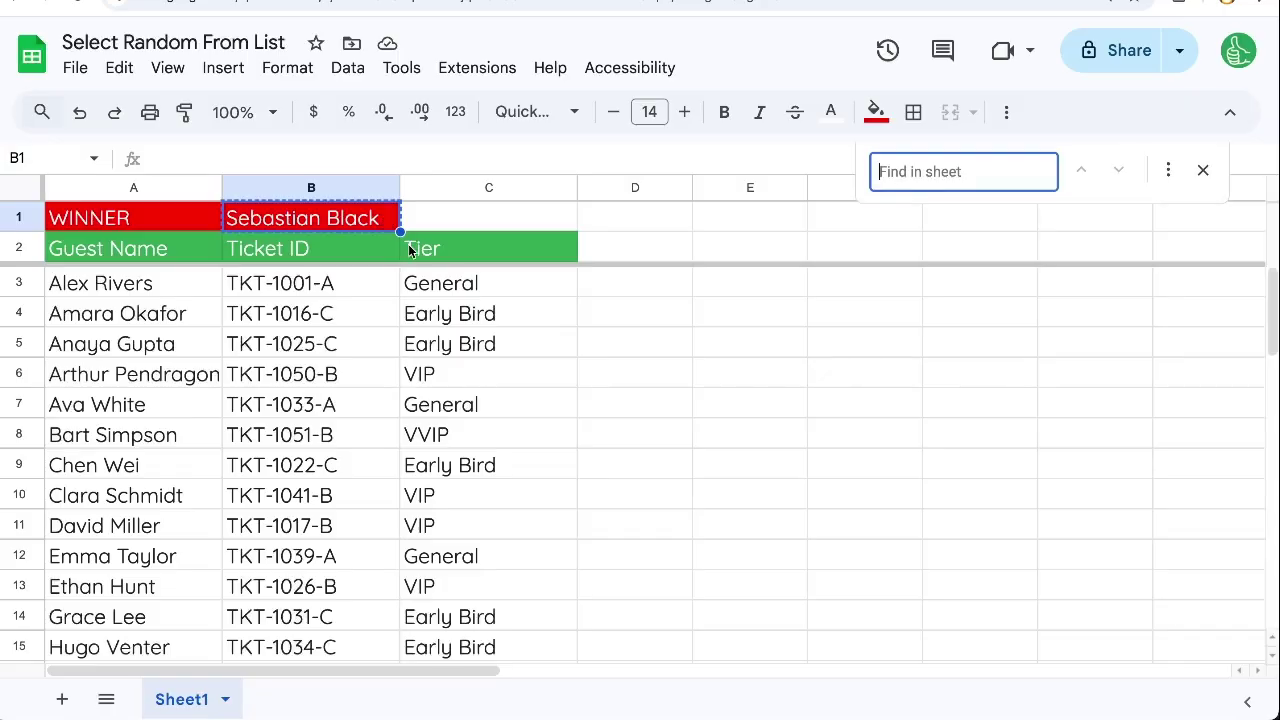
key("super+v")
scroll(330, 380, "down", 3)
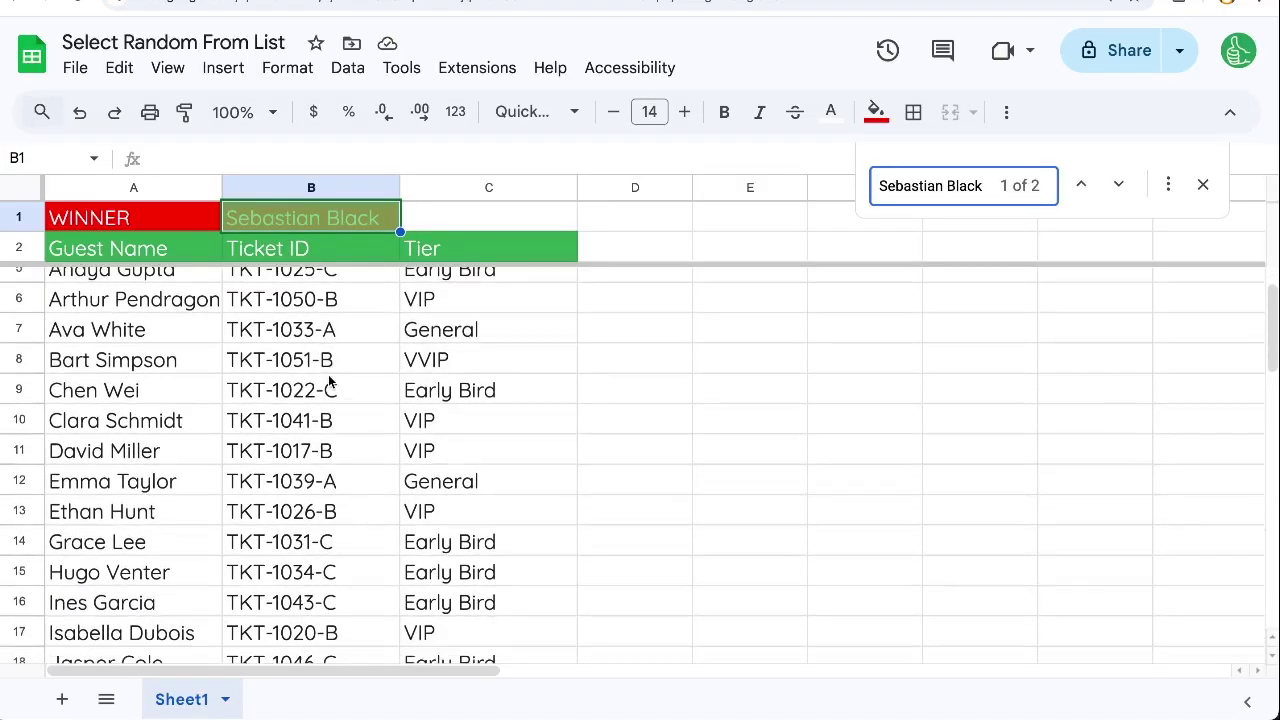
key("Return")
left_click(292, 648)
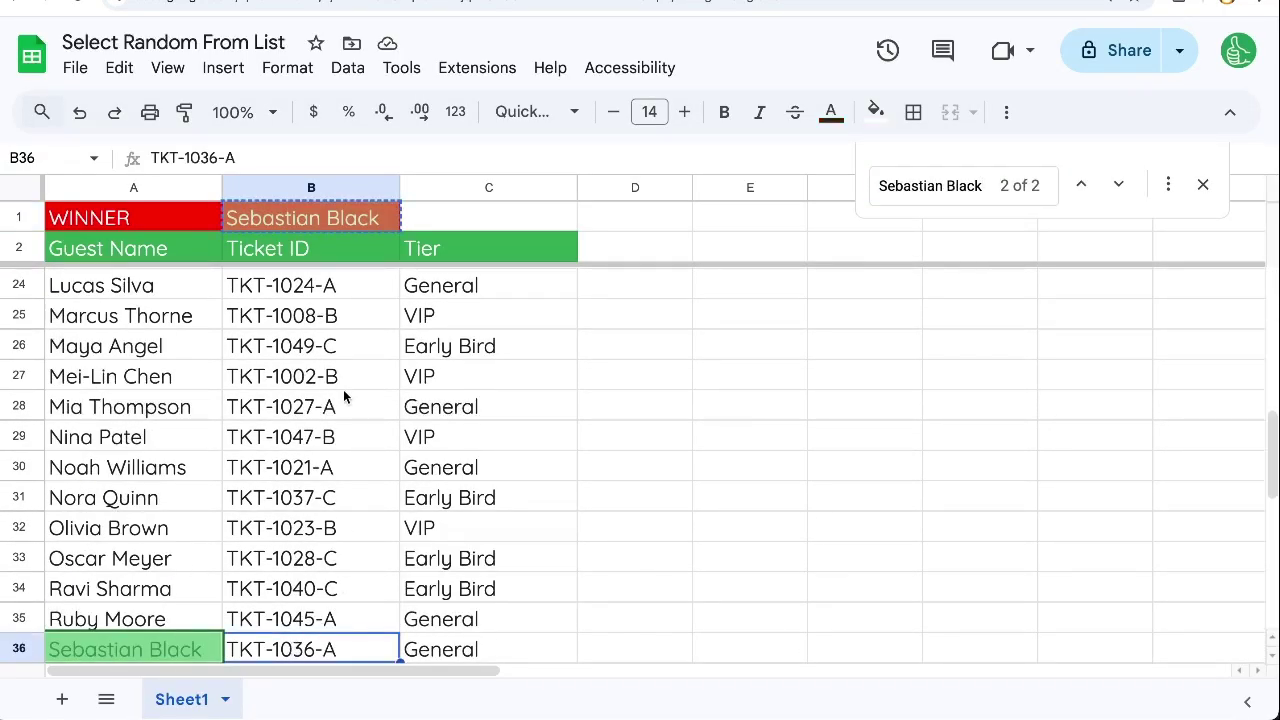
scroll(437, 300, "up", 6)
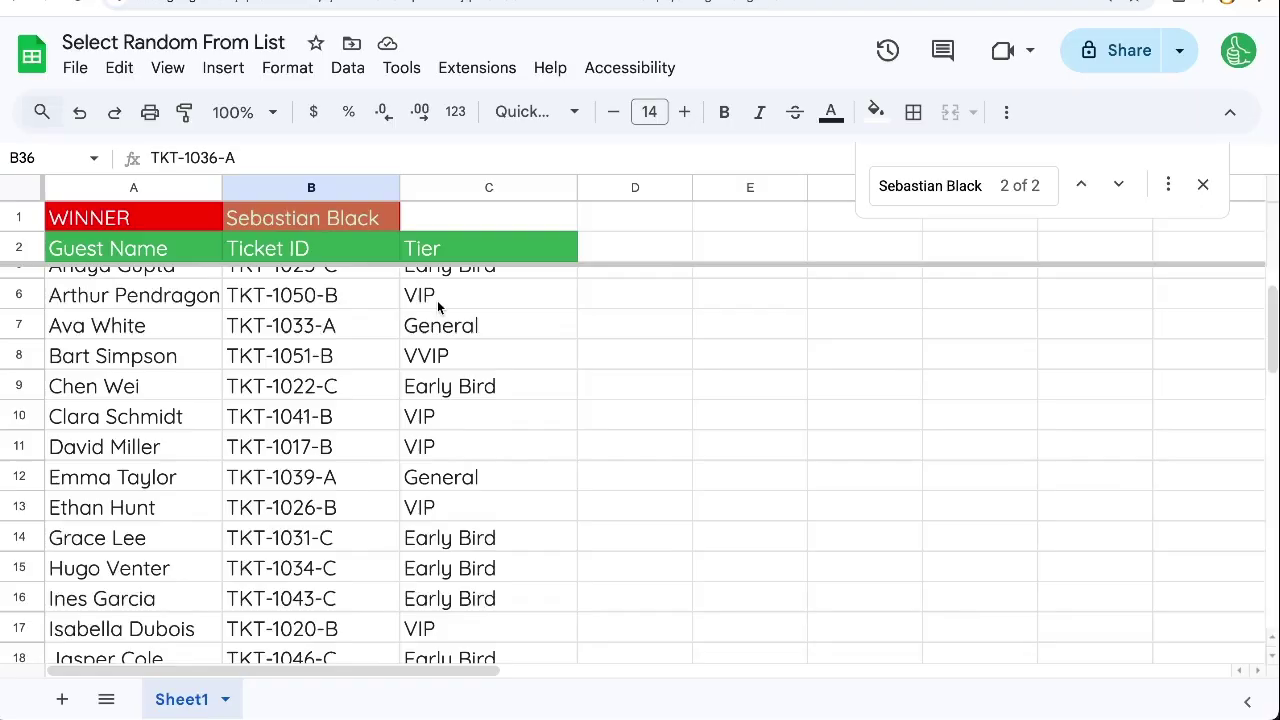
Enter =index(B:B,match(B1,A:A,0)) in C1 to look up the winner's ticket ID.
left_click(490, 224)
type("=")
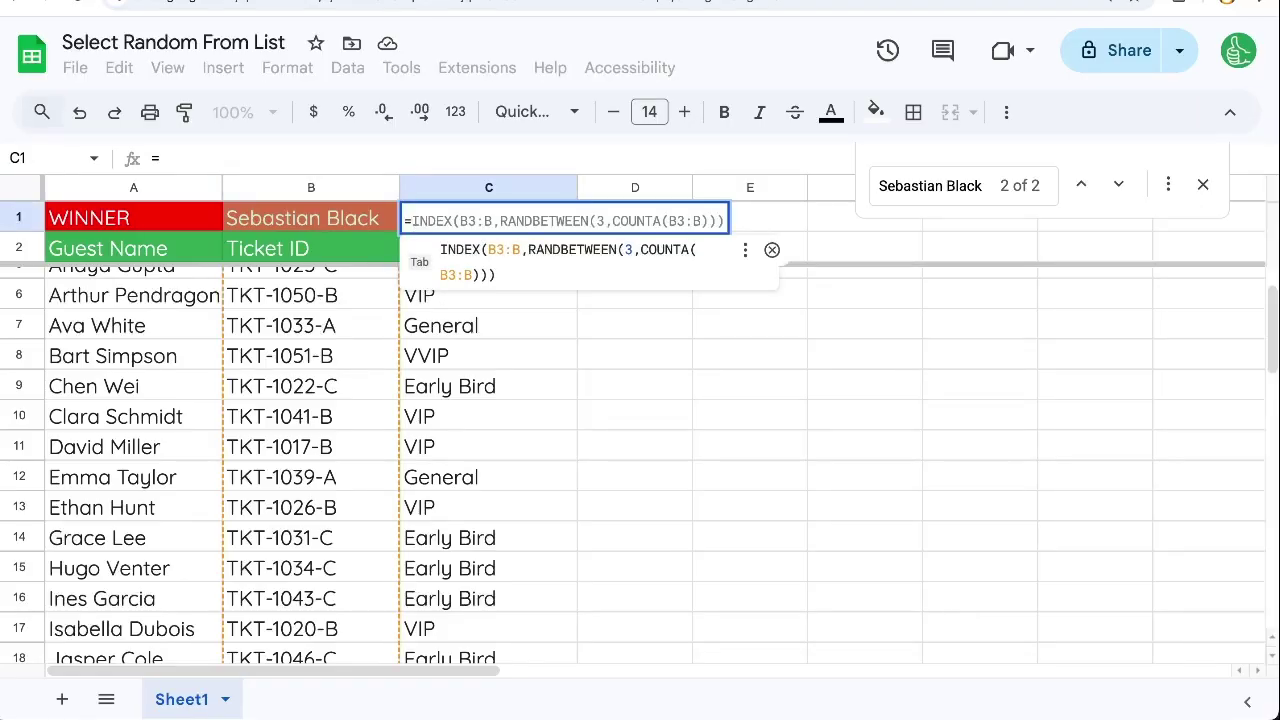
type("index(")
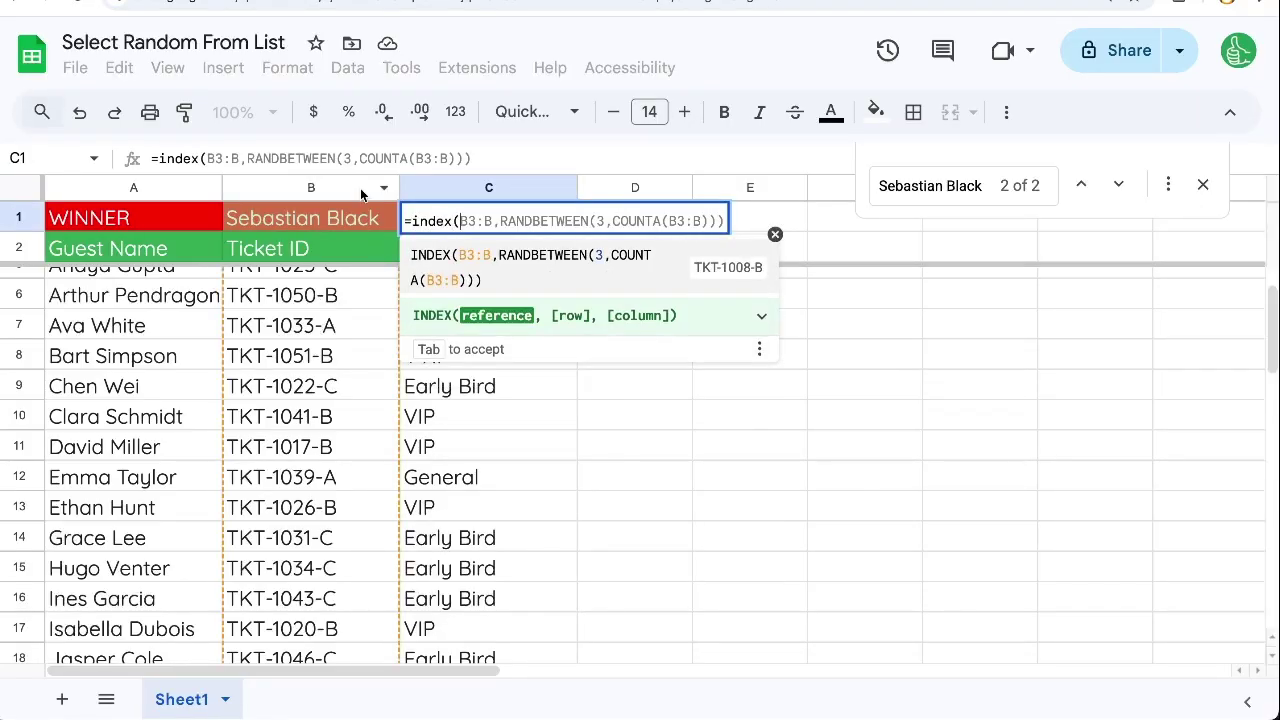
left_click(363, 193)
type(",match(")
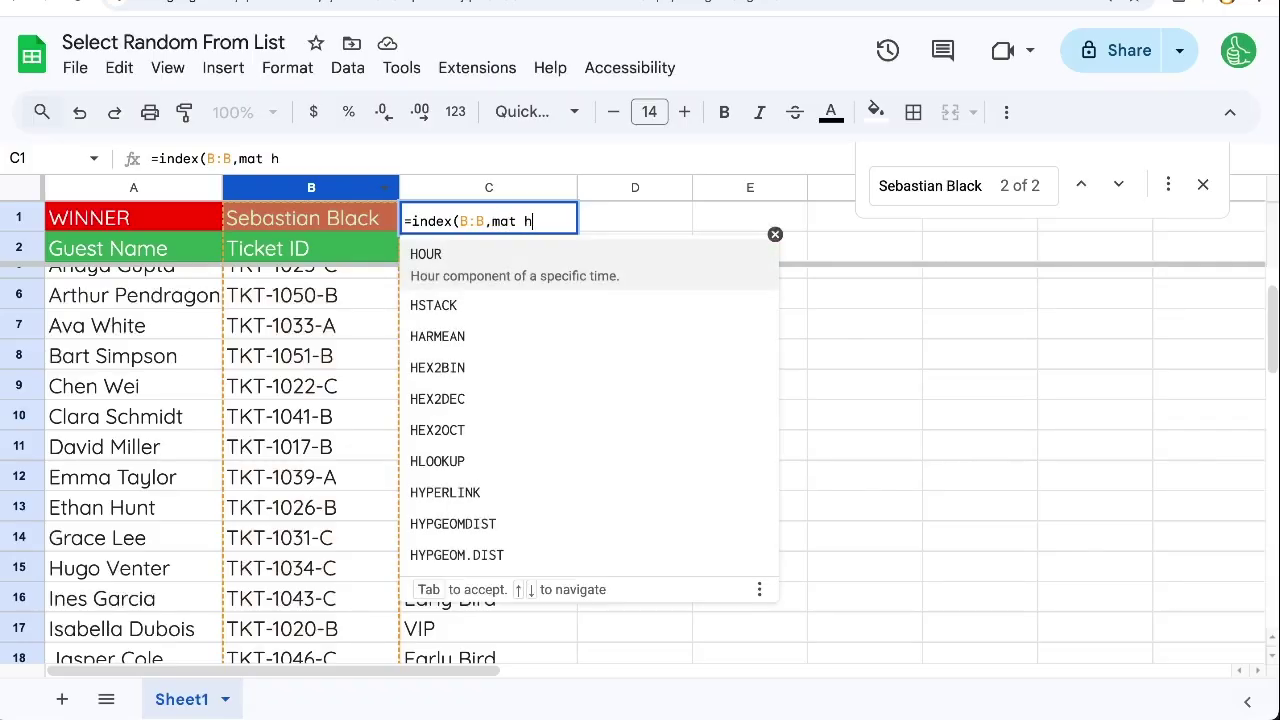
left_click(274, 216)
type(",")
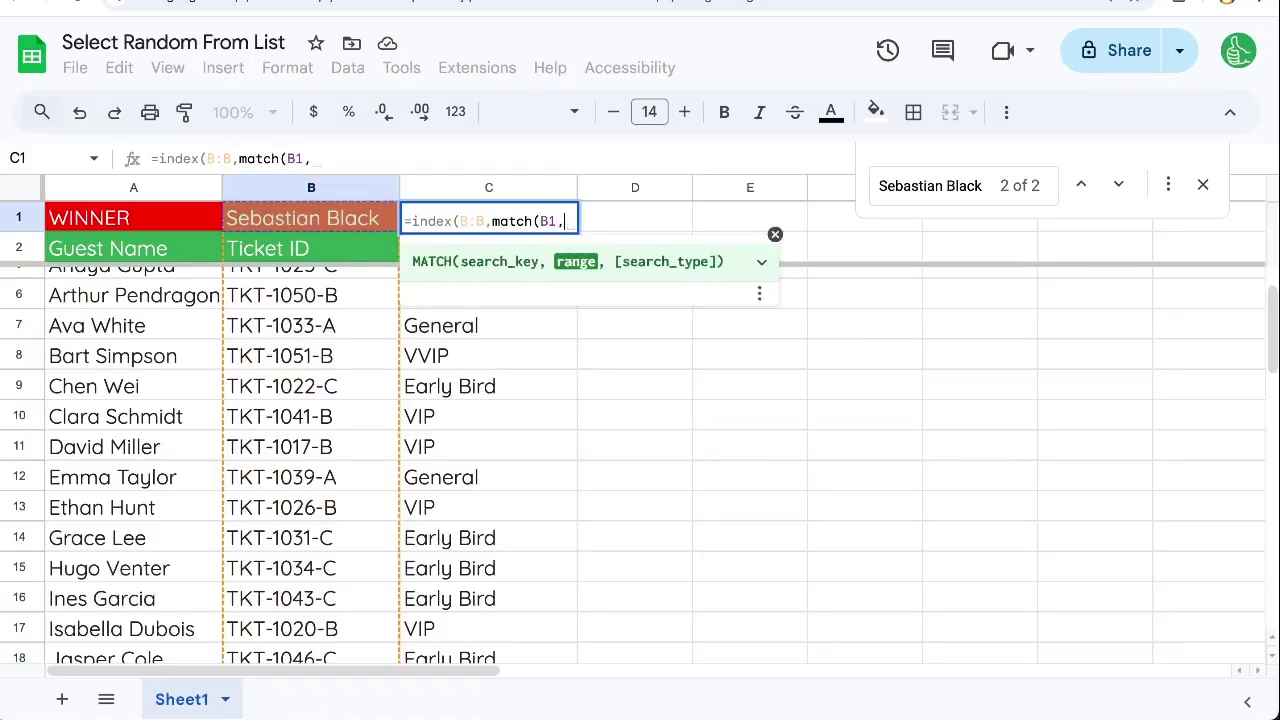
left_click(101, 190)
type(",0))")
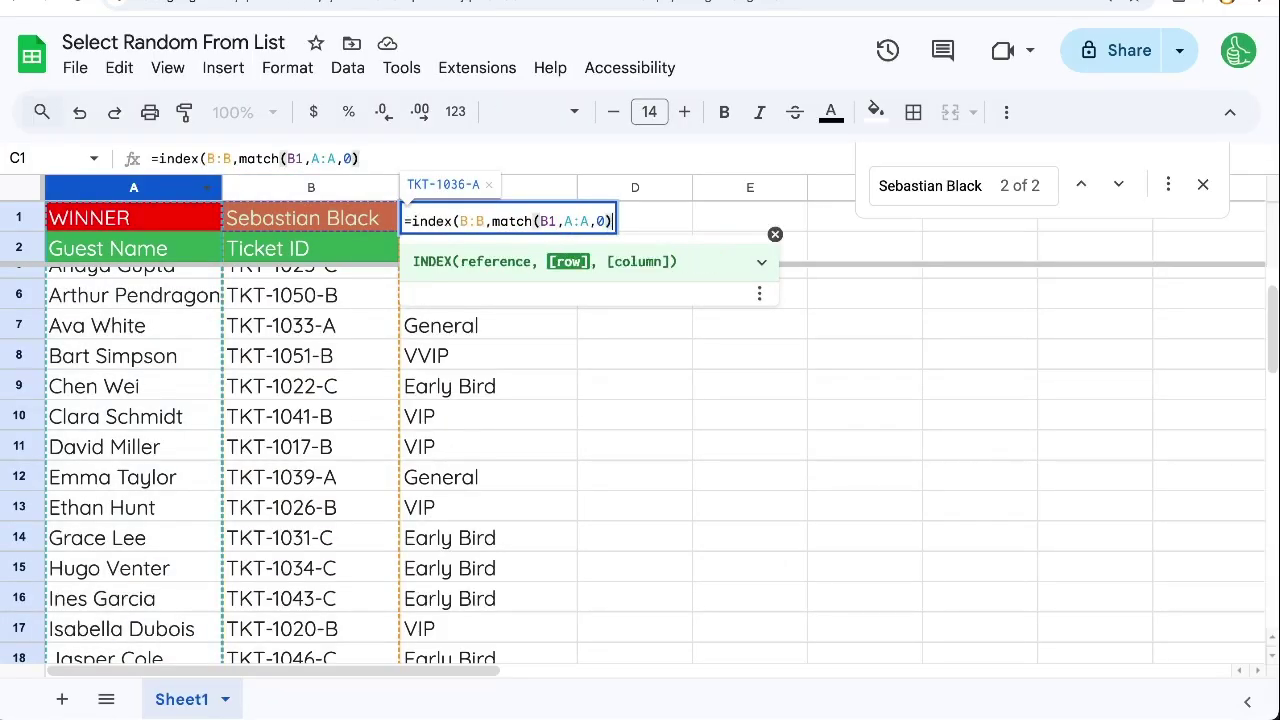
key("Return")
key("Up")
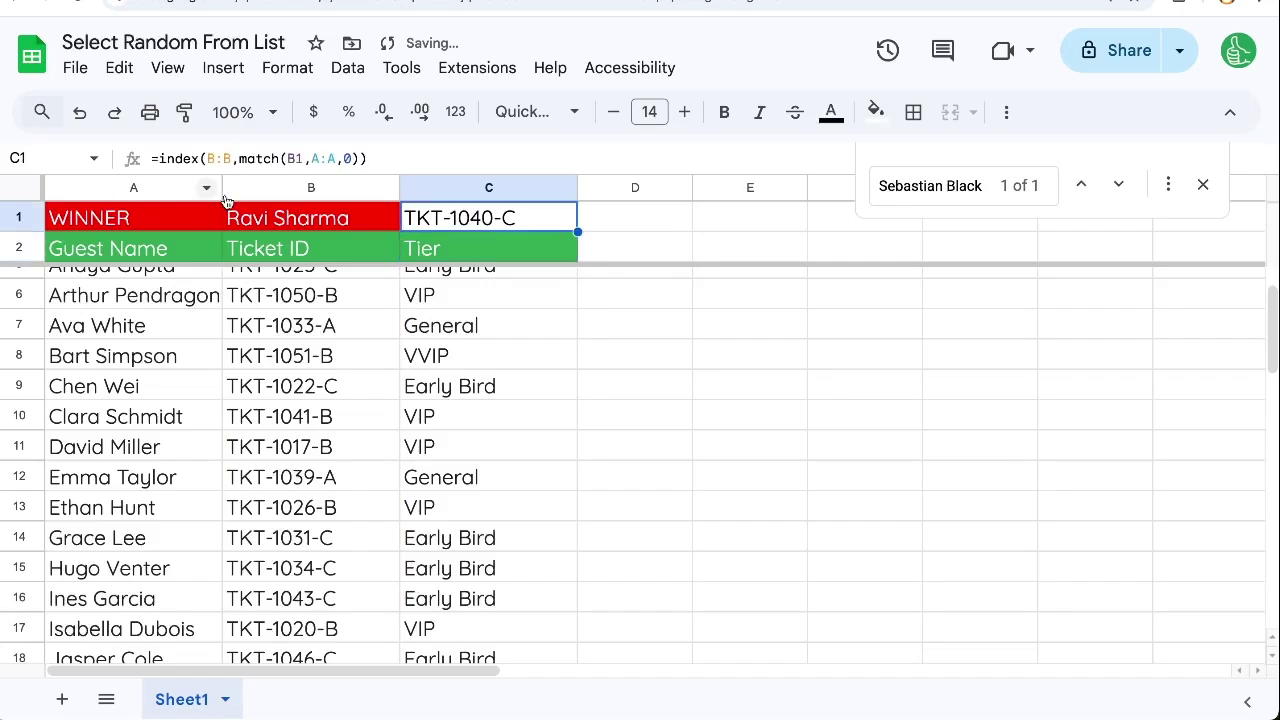
Enter "okay" in D1 and delete it again to redraw the random winner.
key("Left")
left_click(615, 224)
type("okay")
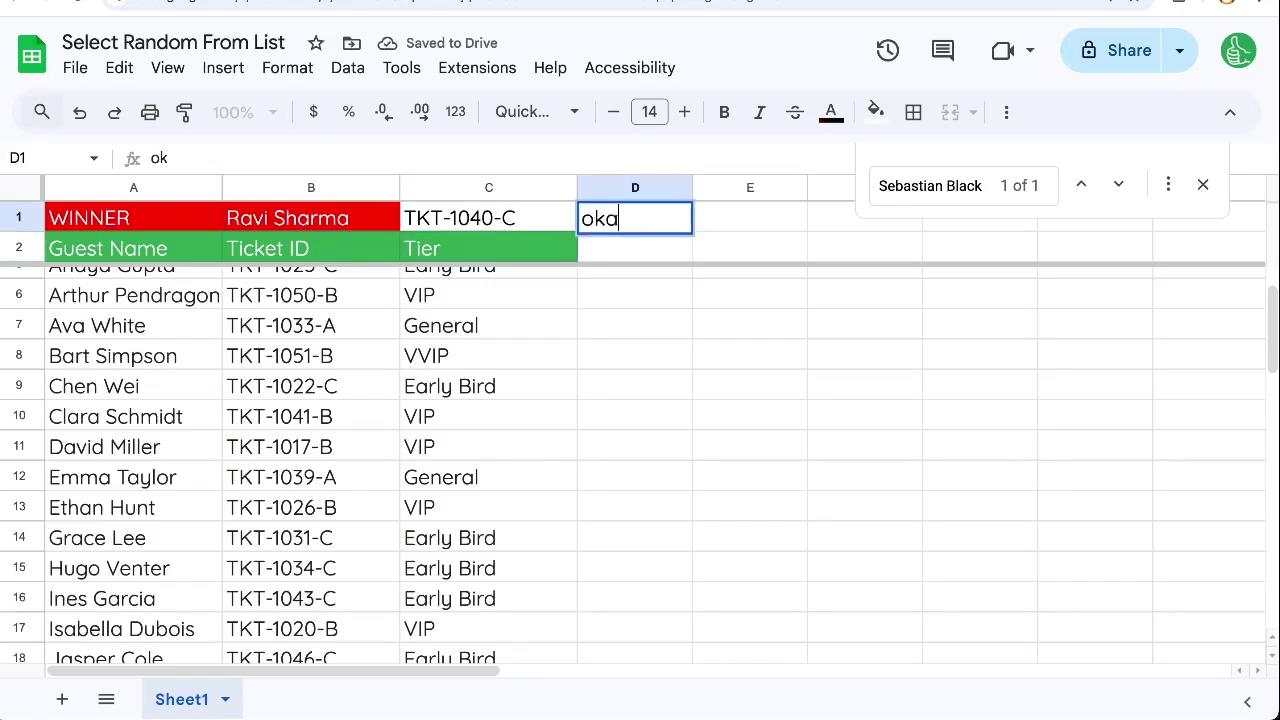
key("Return")
key("Up")
key("Delete")
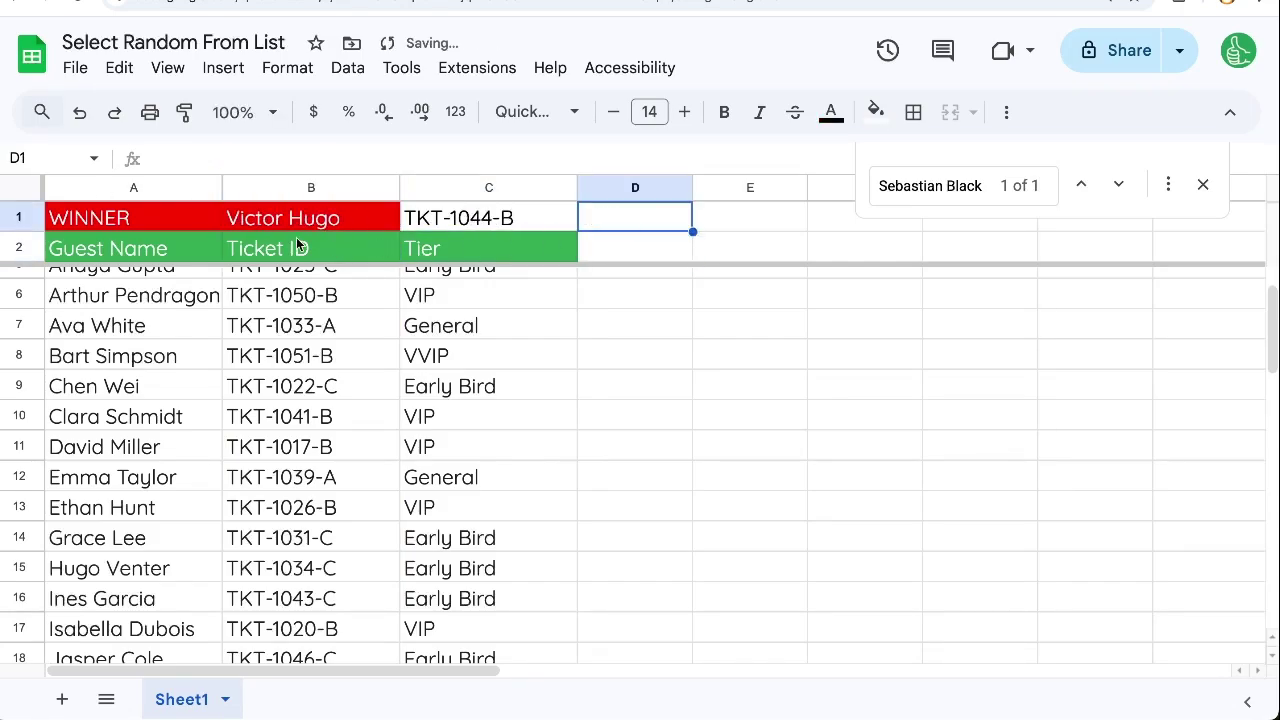
Search the sheet for the ticket ID copied from C1 and compare the matching guest row with the winner.
left_click(457, 223)
key("super+c")
key("super+f")
key("super+v")
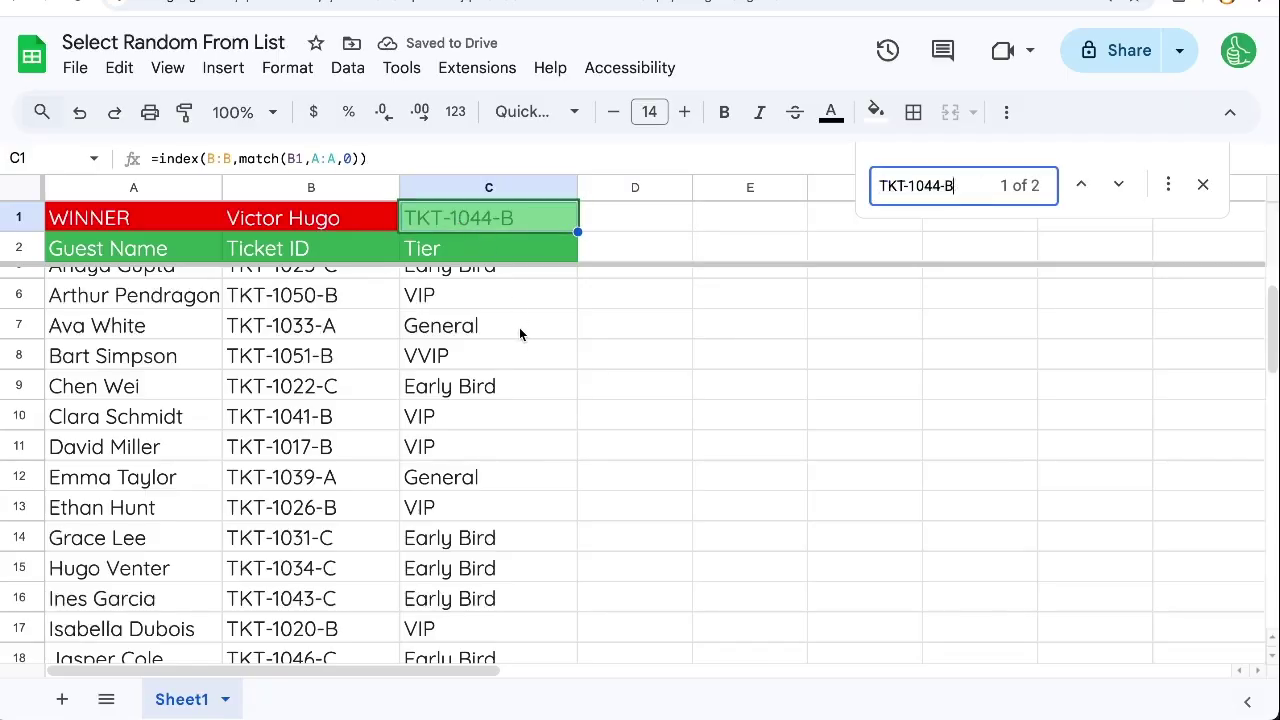
key("Return")
left_click_drag(180, 652, 321, 654)
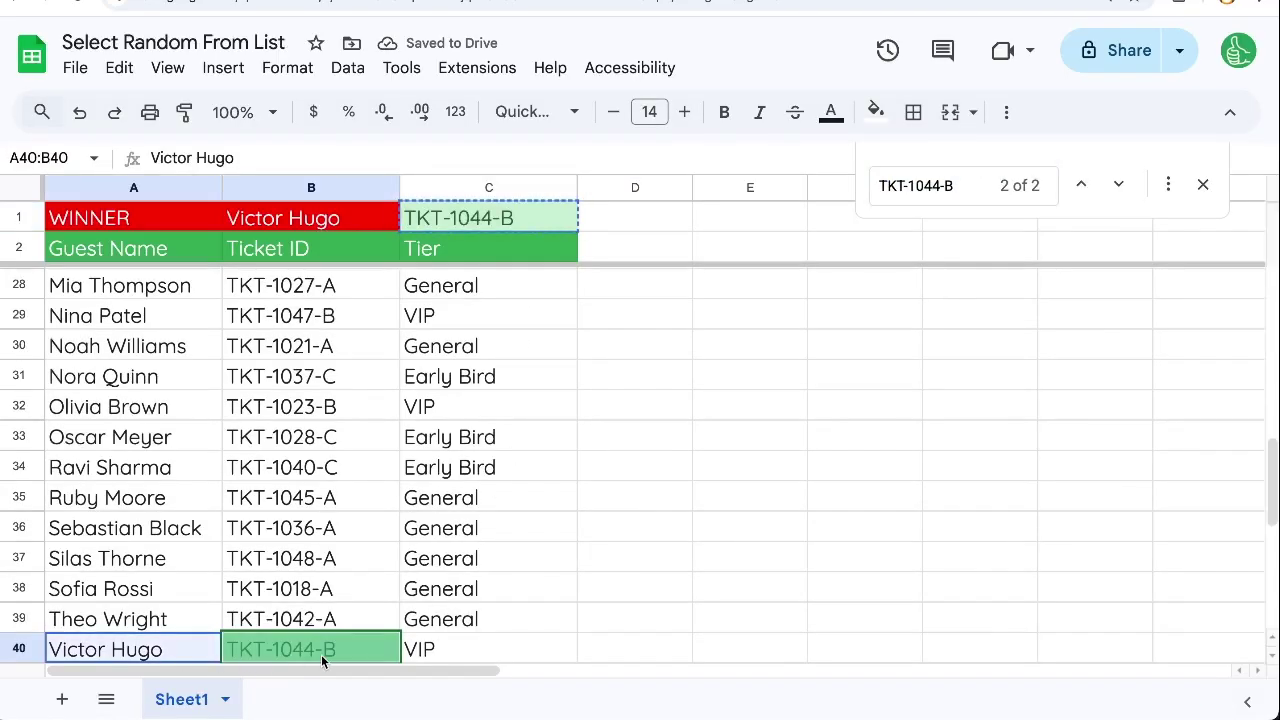
scroll(1103, 377, "up", 8)
left_click(631, 217)
scroll(631, 217, "down", 4)
scroll(322, 240, "up", 3)
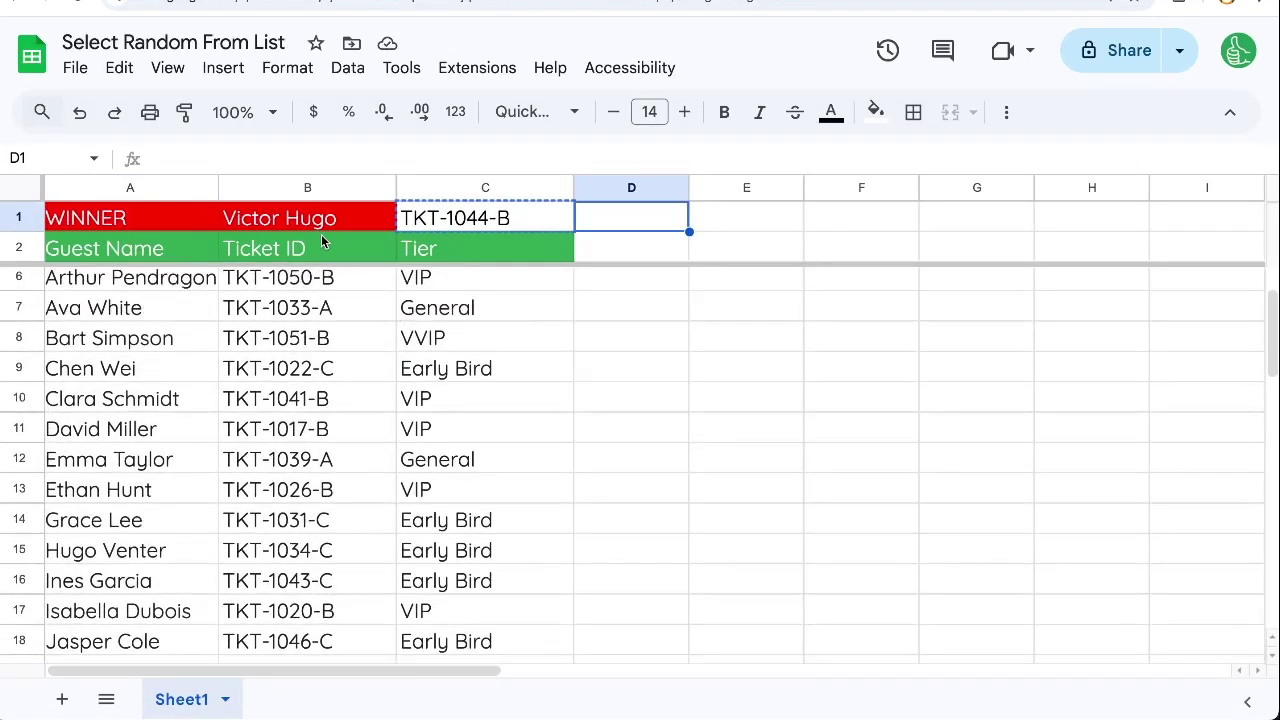
Insert an empty column before the Guest Name column and narrow it to less than half its width.
left_click_drag(260, 226, 418, 222)
scroll(418, 222, "up", 1)
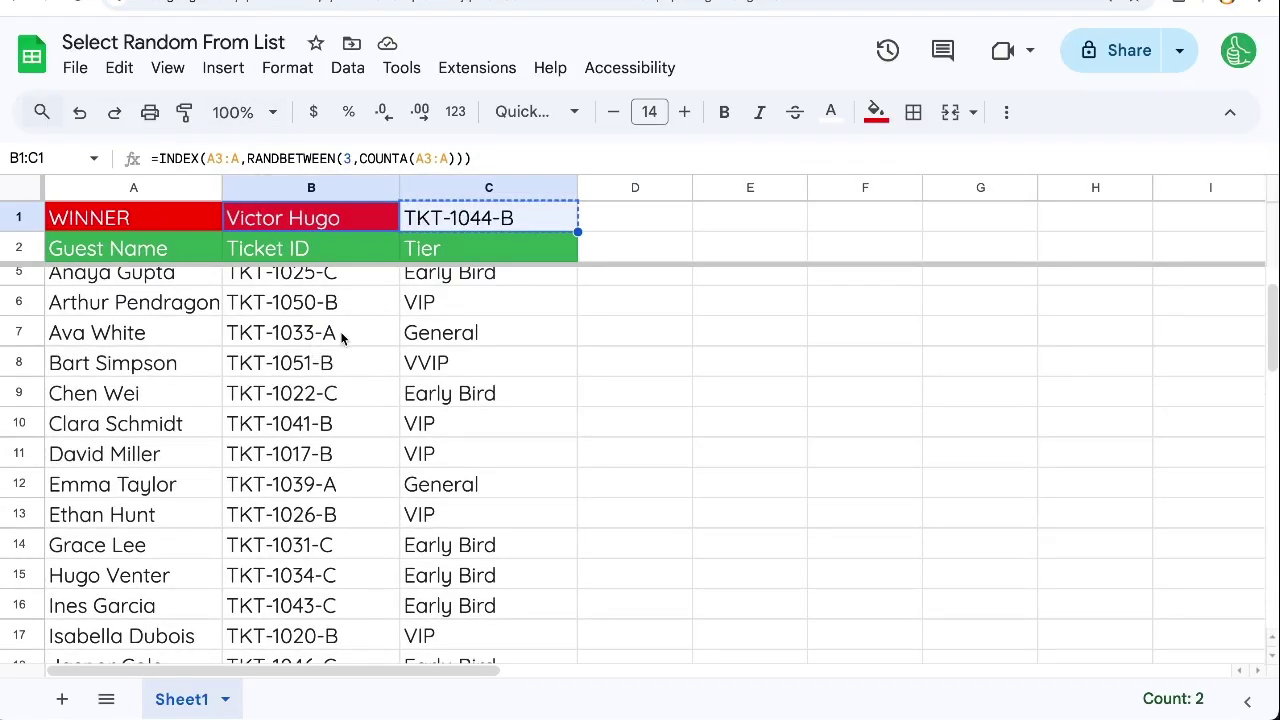
scroll(340, 338, "up", 2)
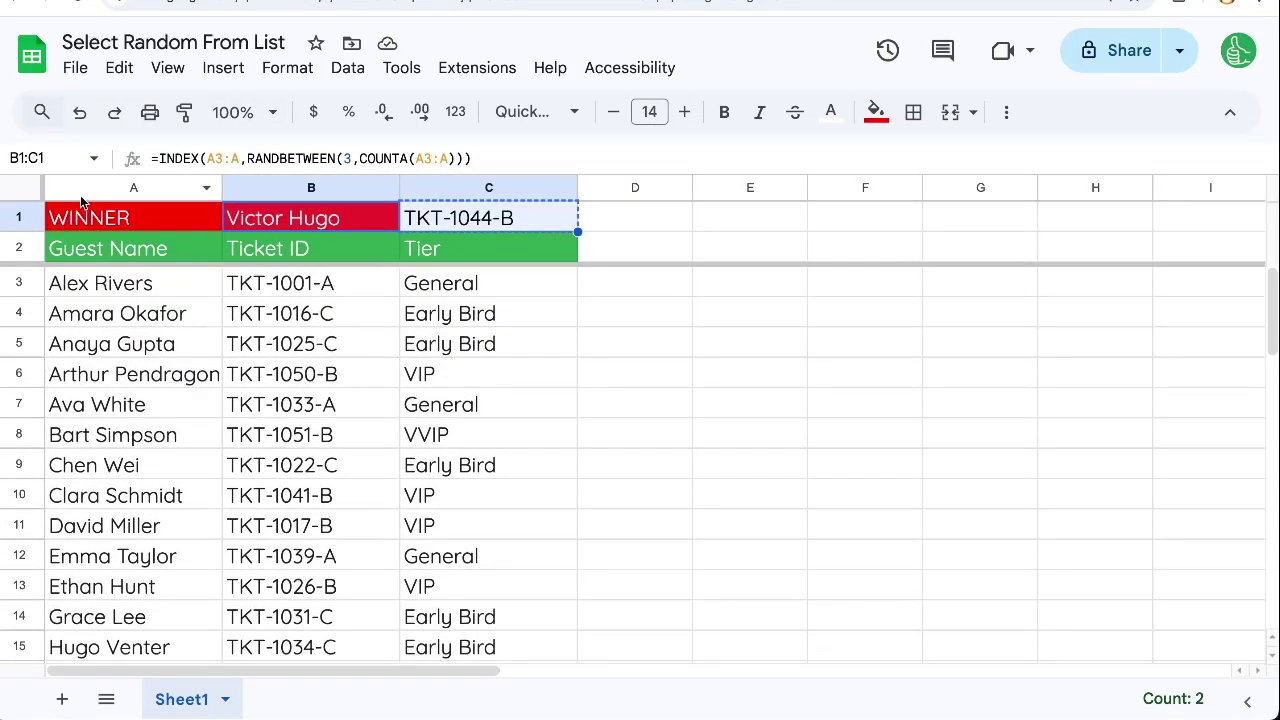
right_click(99, 201)
left_click(316, 294)
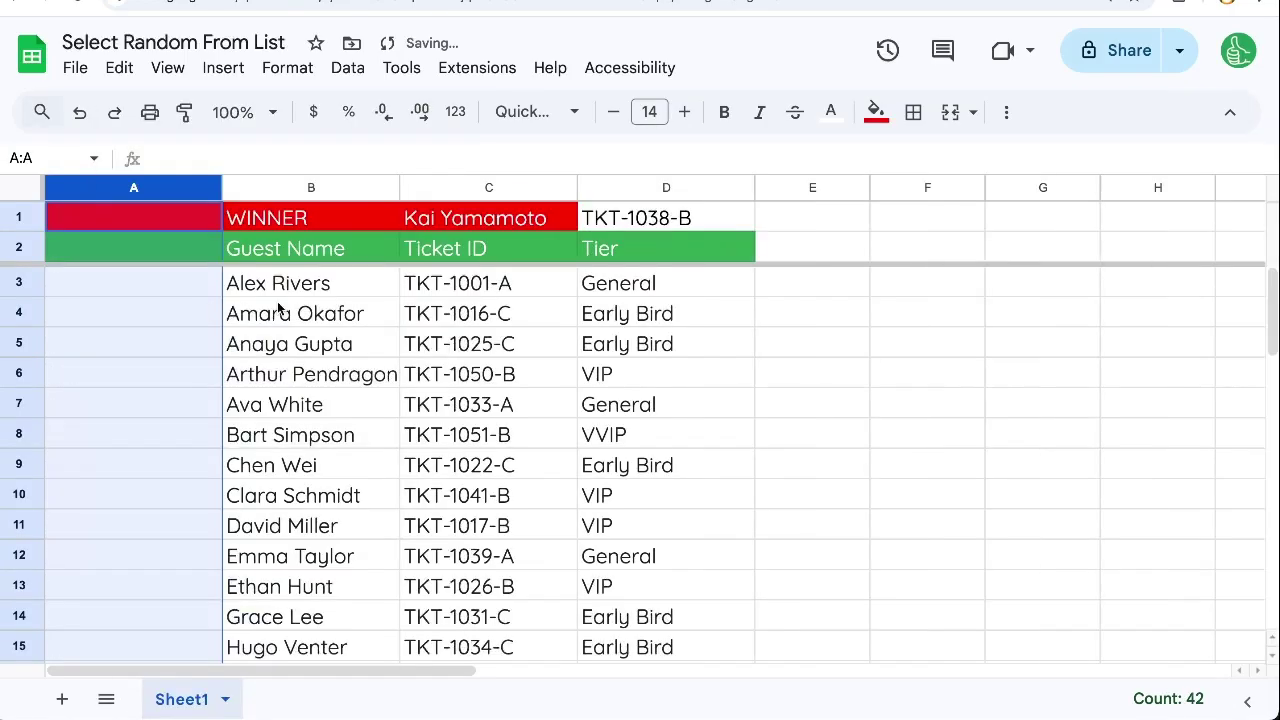
left_click(500, 210)
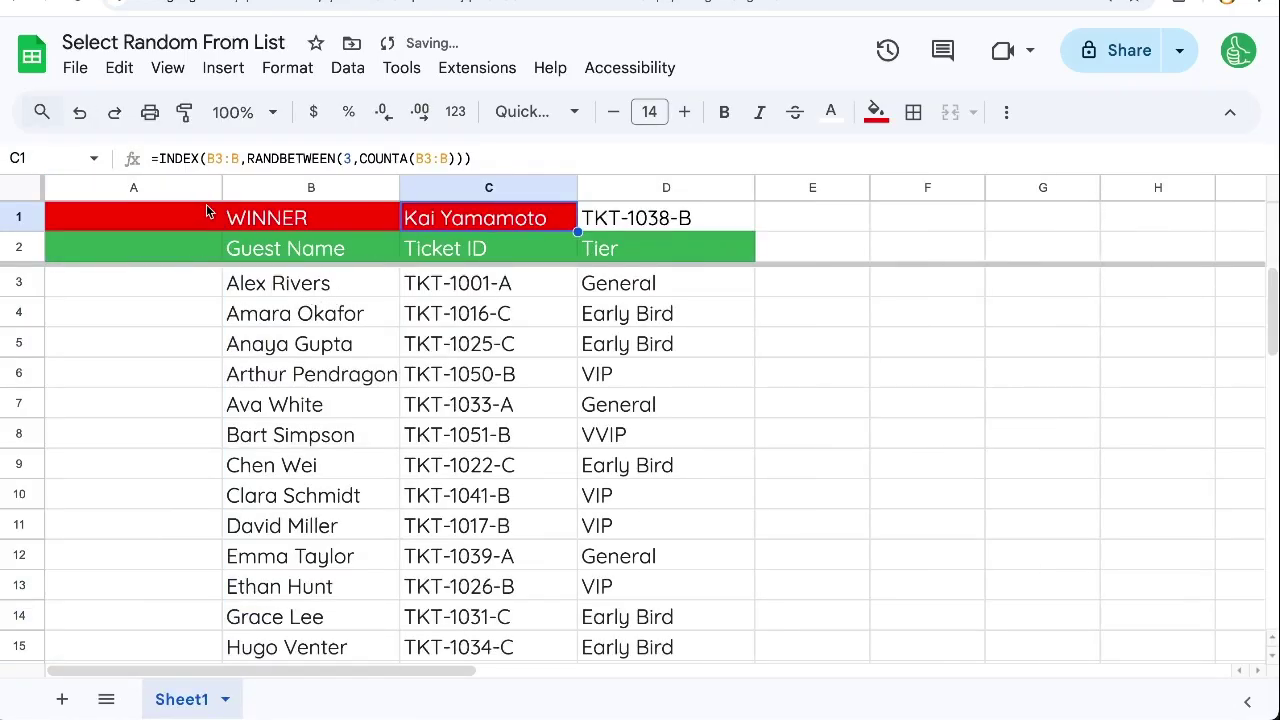
left_click_drag(222, 188, 117, 188)
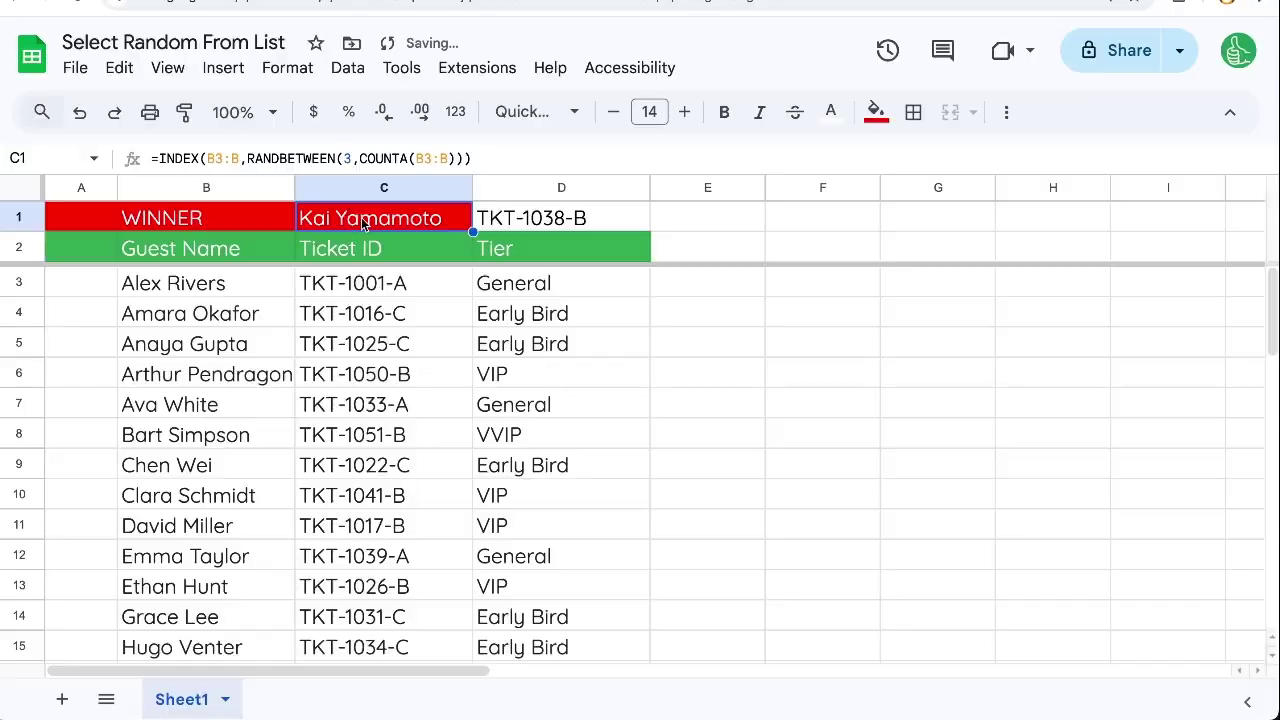
Replace the winner name and ticket ID formulas in C1:D1 with their values only, pasting over the same cells.
left_click_drag(466, 226, 518, 228)
key("ctrl+c")
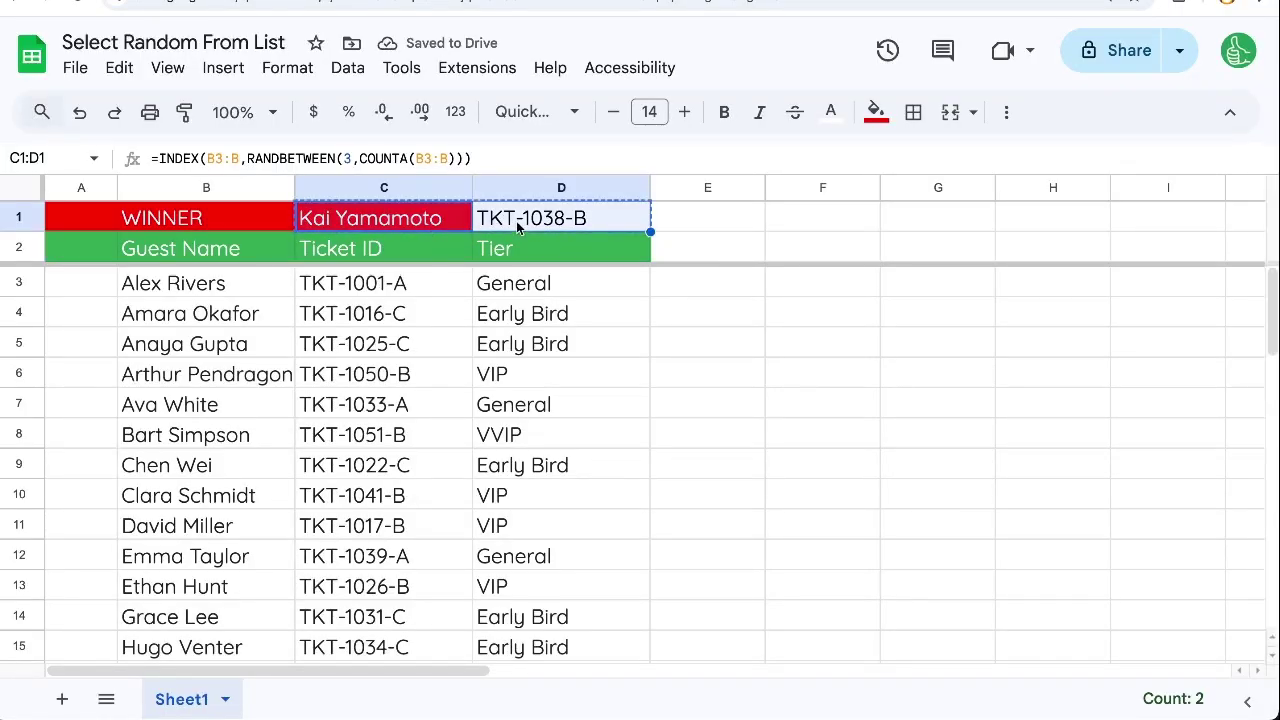
right_click(518, 228)
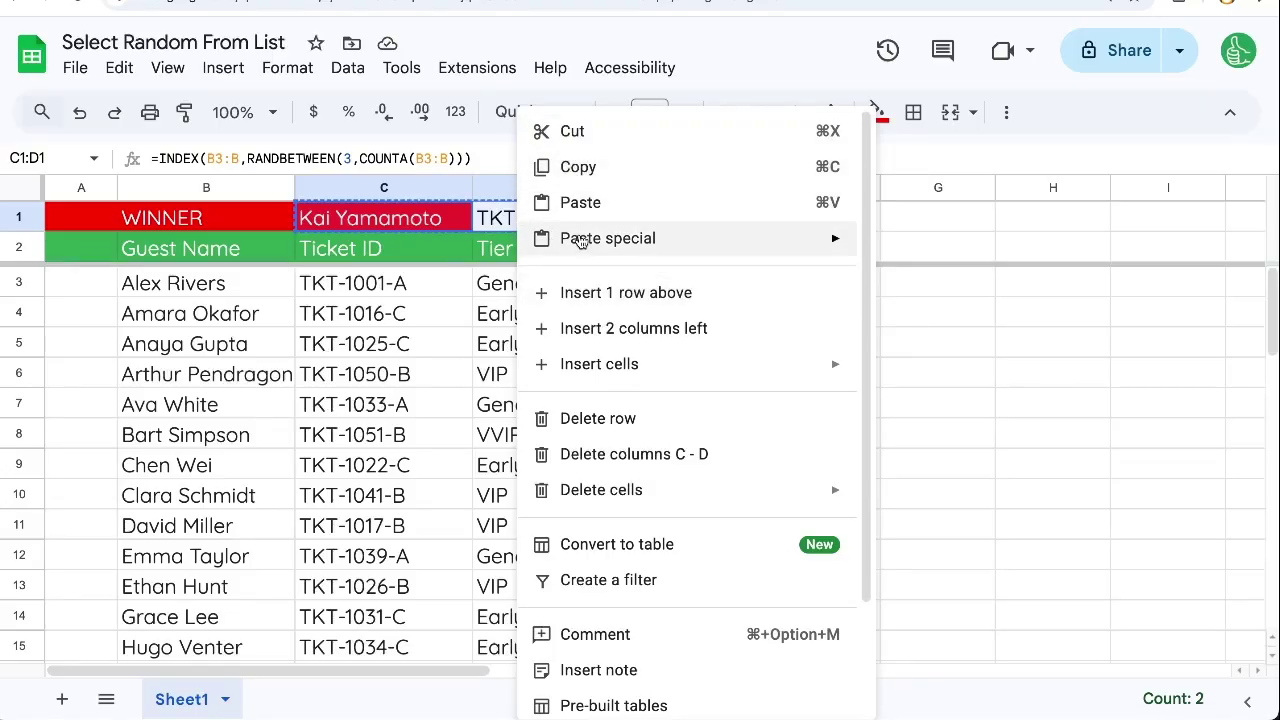
mouse_move(584, 240)
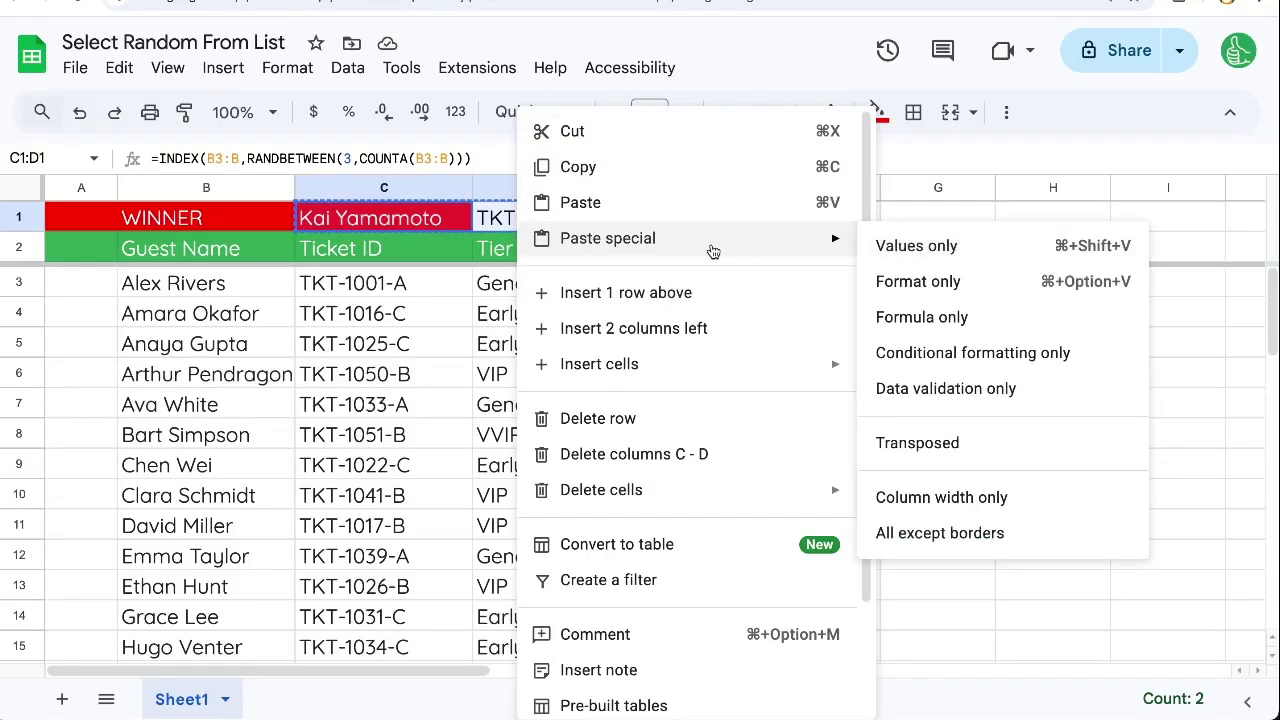
left_click(926, 247)
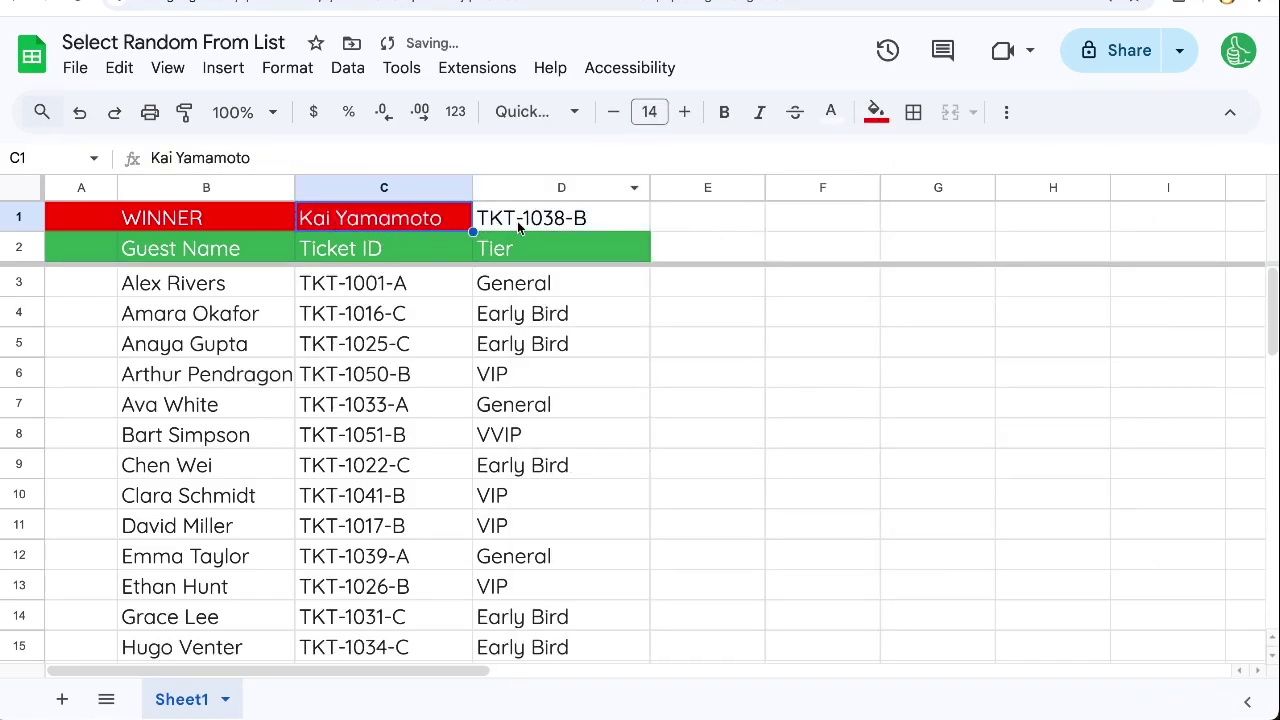
left_click_drag(518, 228, 393, 225)
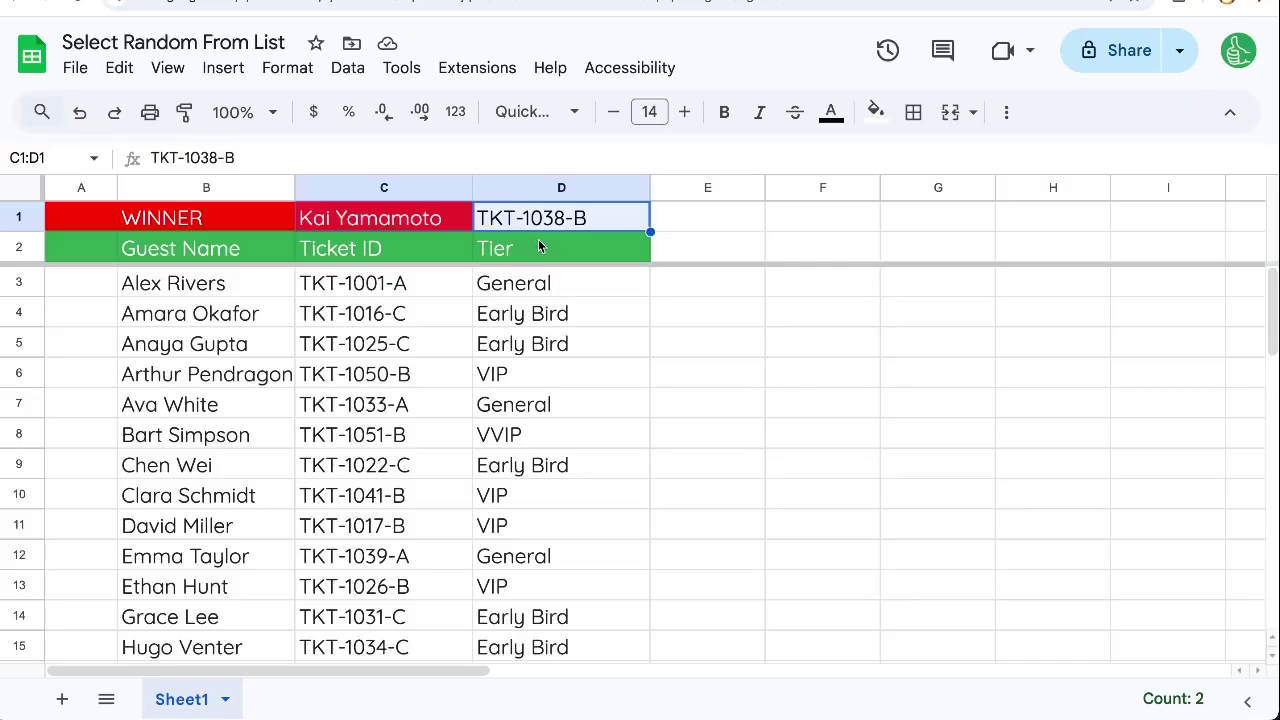
left_click(694, 226)
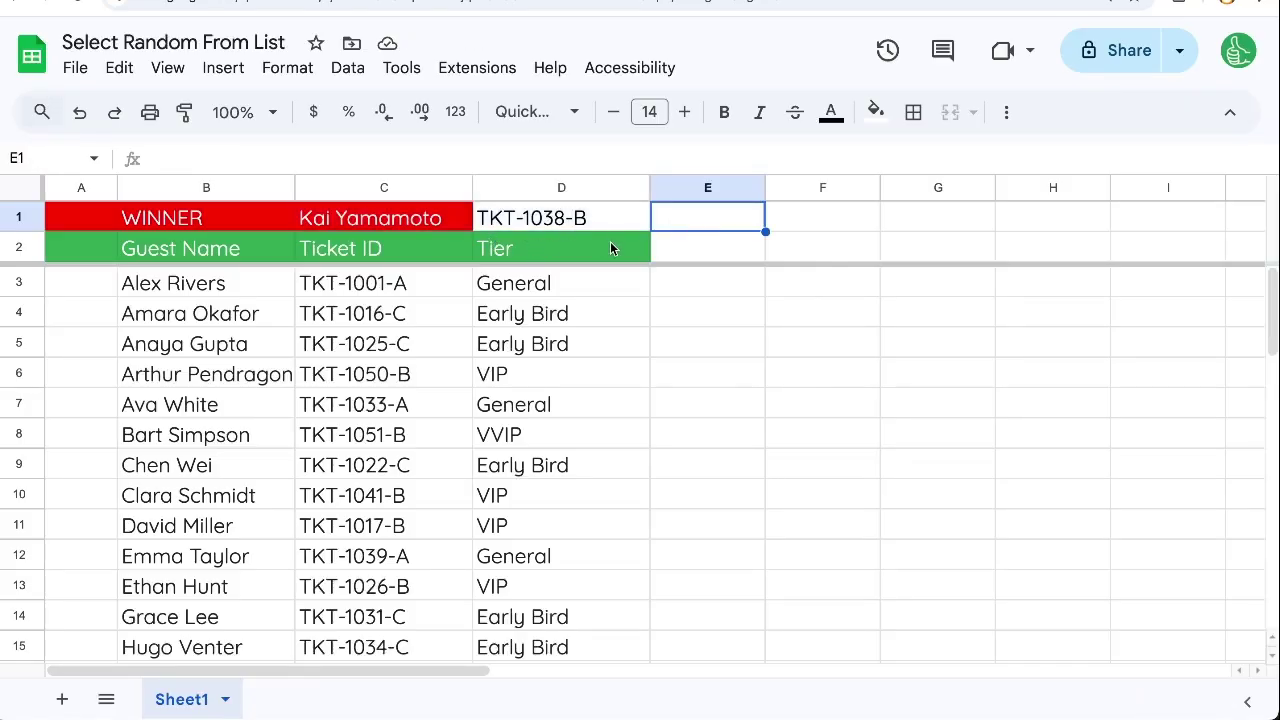
type("=")
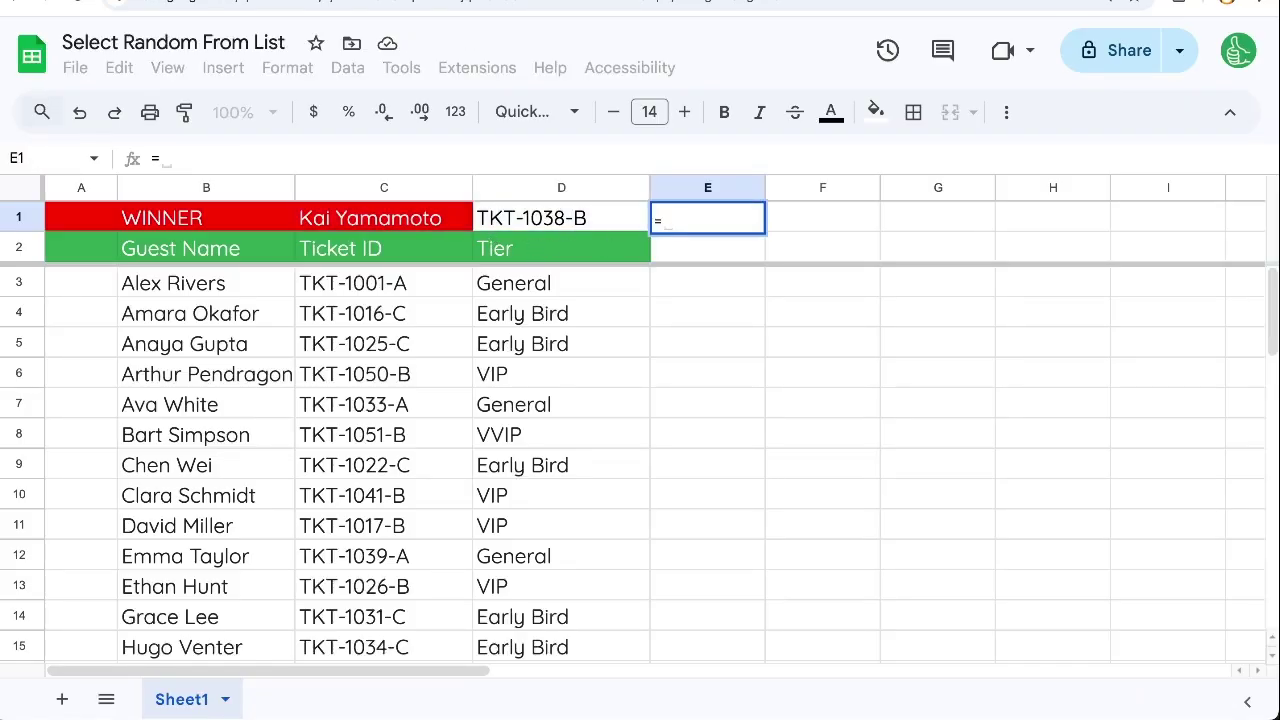
type("index(")
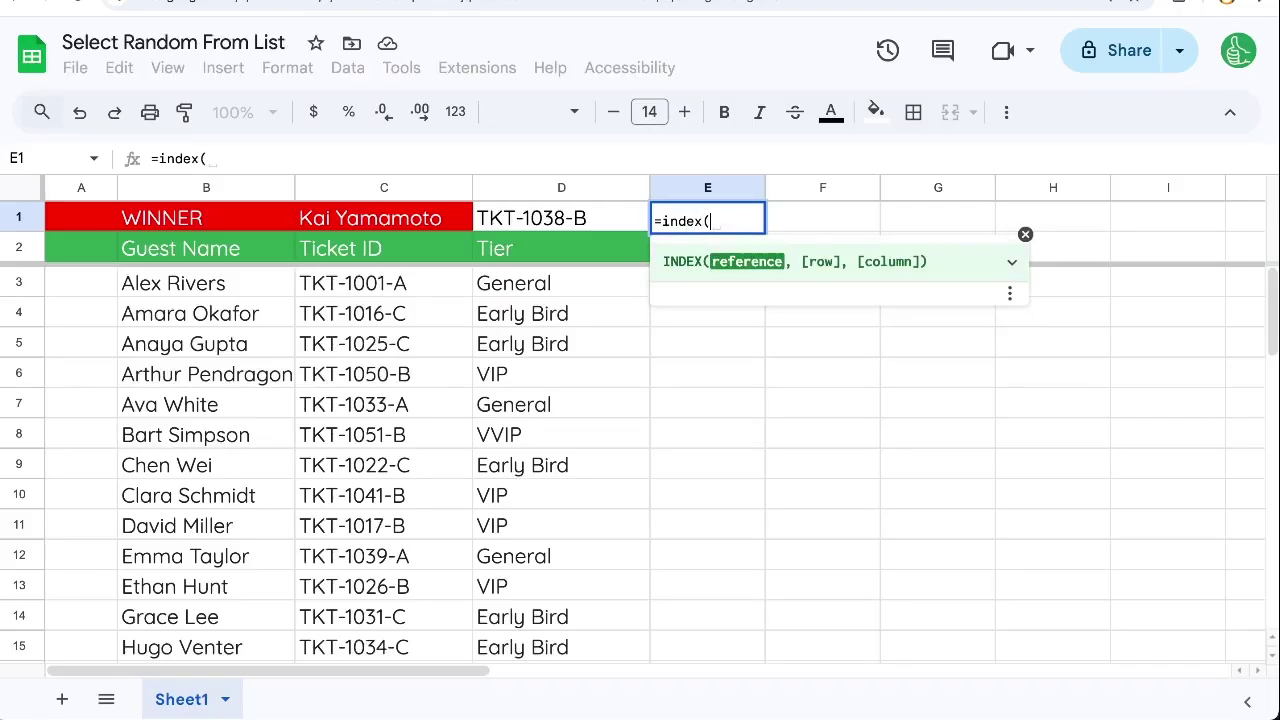
key("Escape")
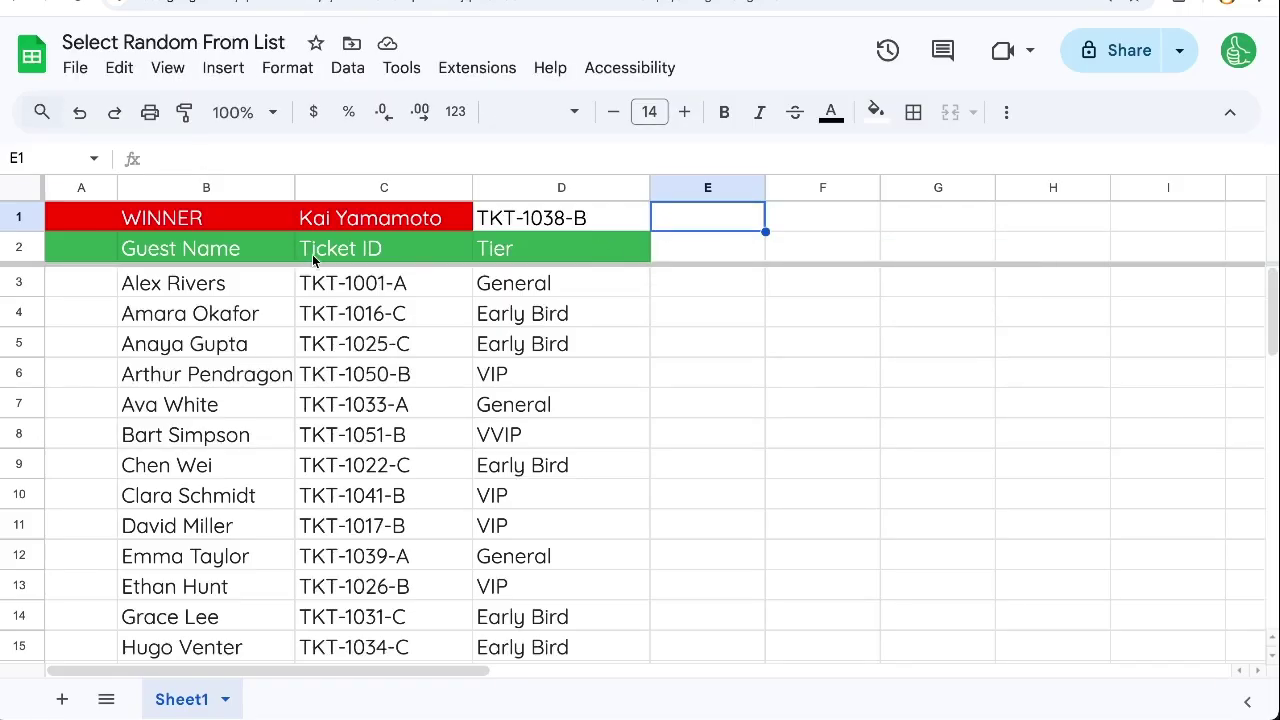
left_click(313, 259)
left_click_drag(255, 224, 508, 224)
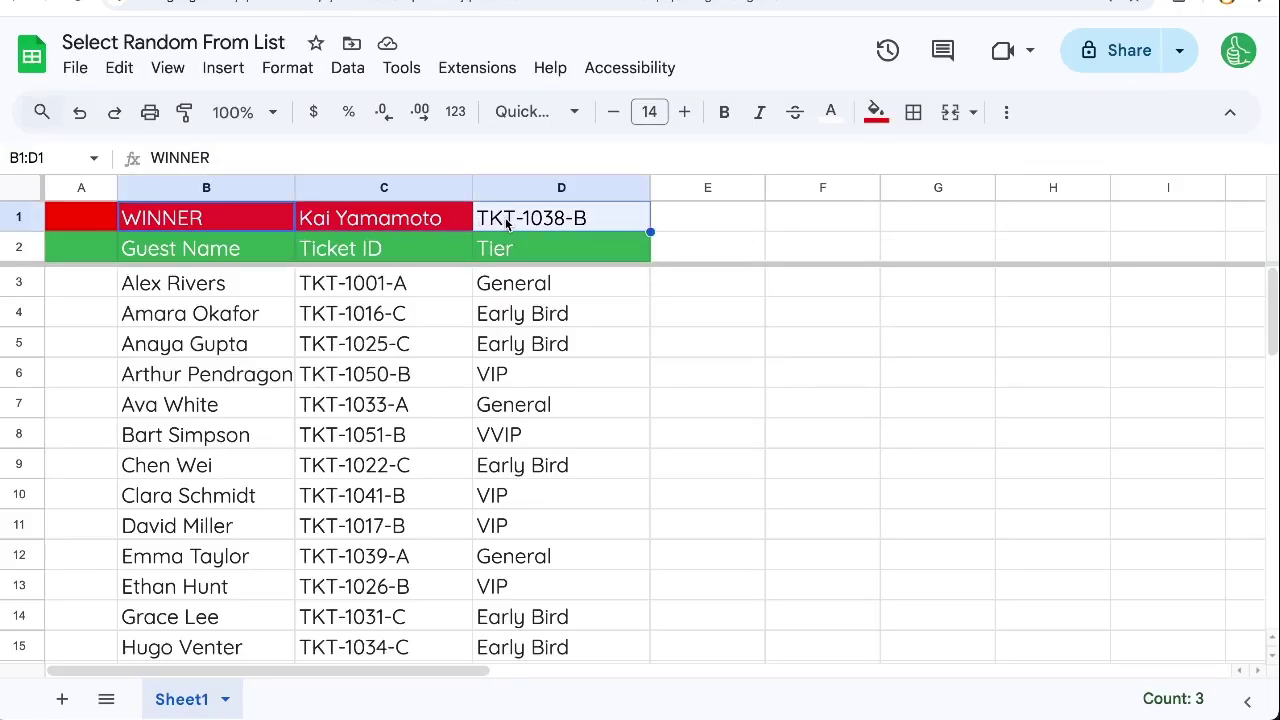
left_click(417, 287)
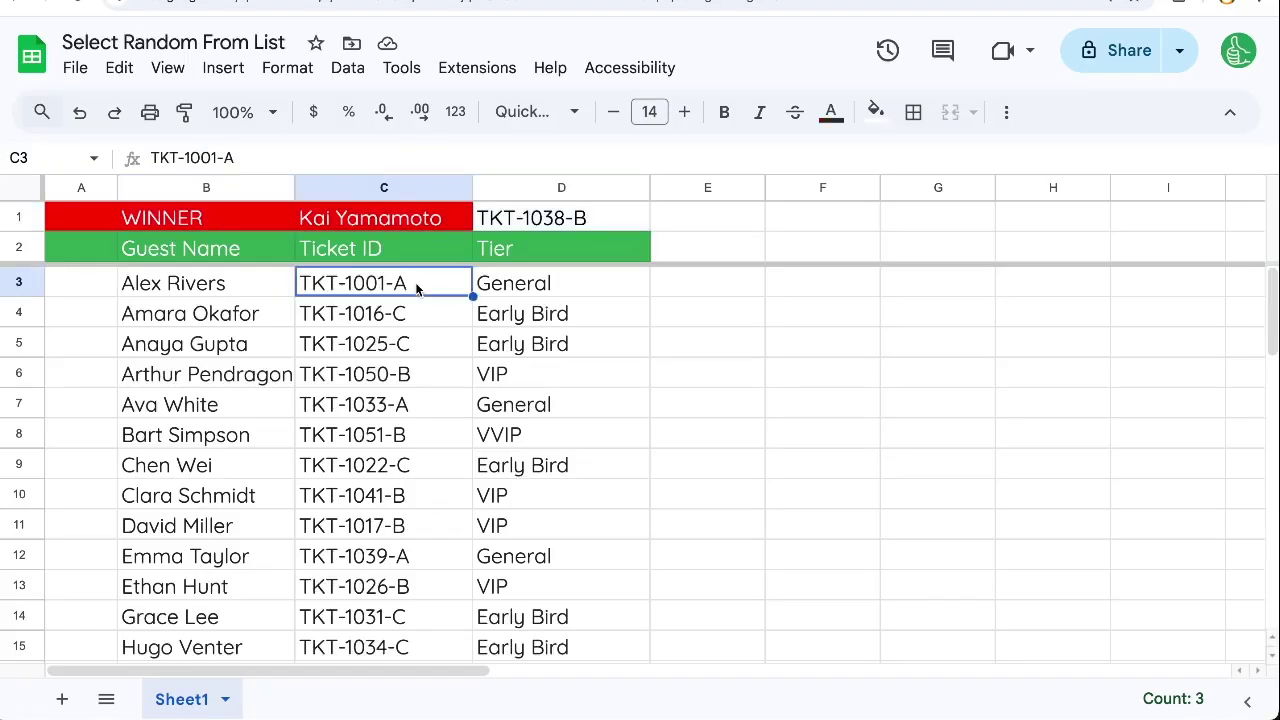